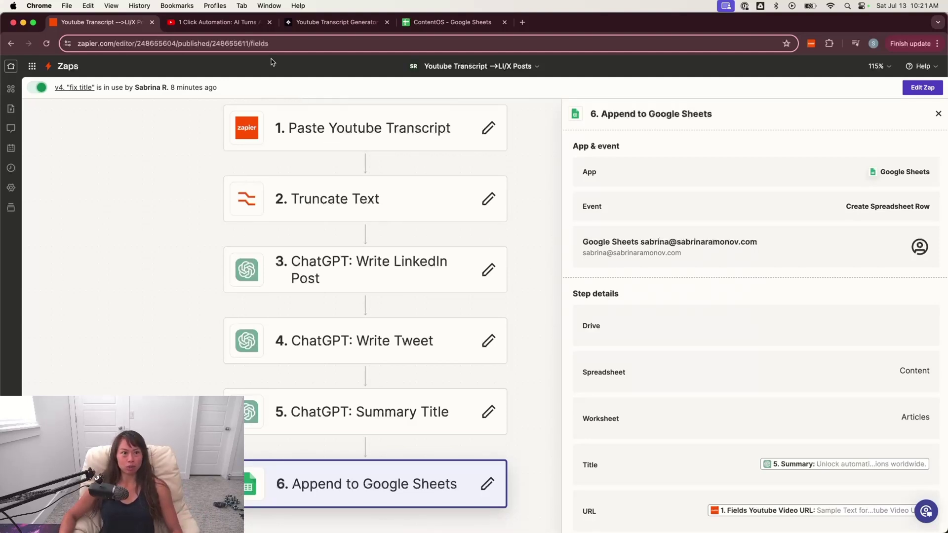
Step: Switch to the '1 Click Automation' tab showing the LinkedIn Post and Tweet tutorial video
{"action": "left_click", "coordinate": [226, 25]}
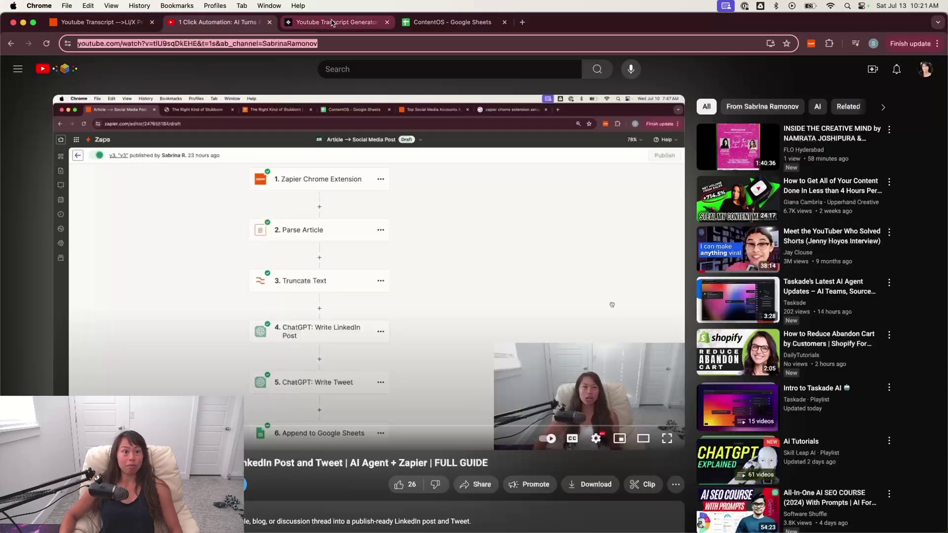
{"action": "scroll", "coordinate": [187, 354], "scroll_direction": "down", "scroll_amount": 4}
{"action": "scroll", "coordinate": [222, 198], "scroll_direction": "up", "scroll_amount": 4}
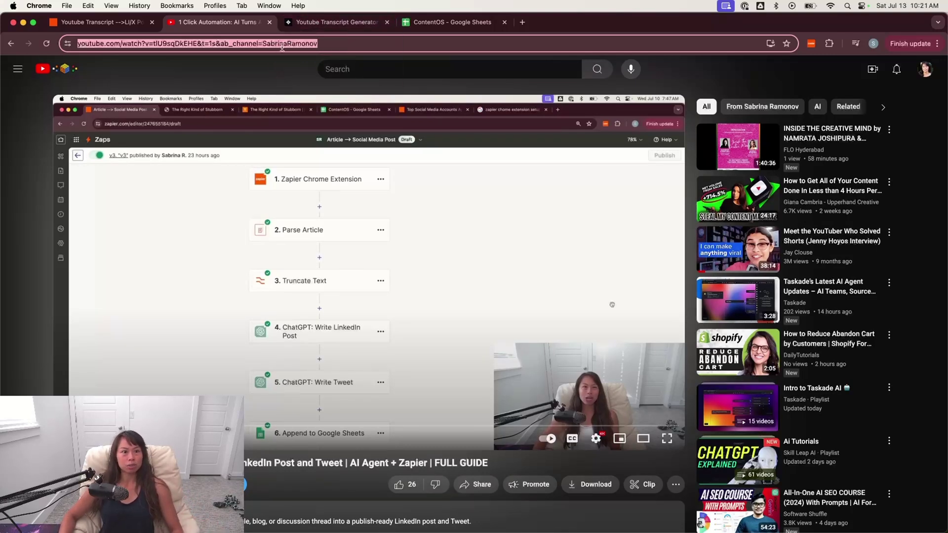
Step: Bring up the kome.ai transcript generator and the Zapier extension's transcript zap form
{"action": "left_click", "coordinate": [355, 25]}
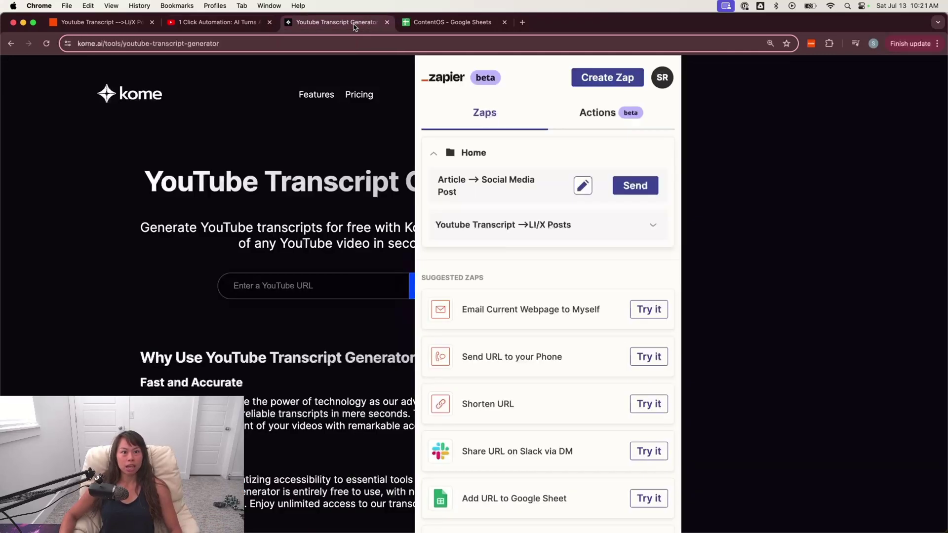
{"action": "left_click", "coordinate": [113, 45]}
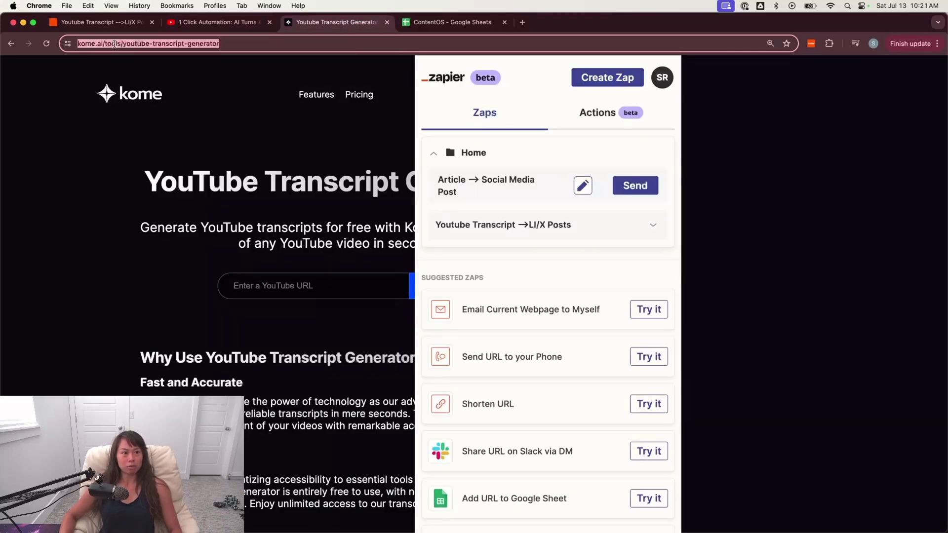
{"action": "left_click", "coordinate": [811, 46]}
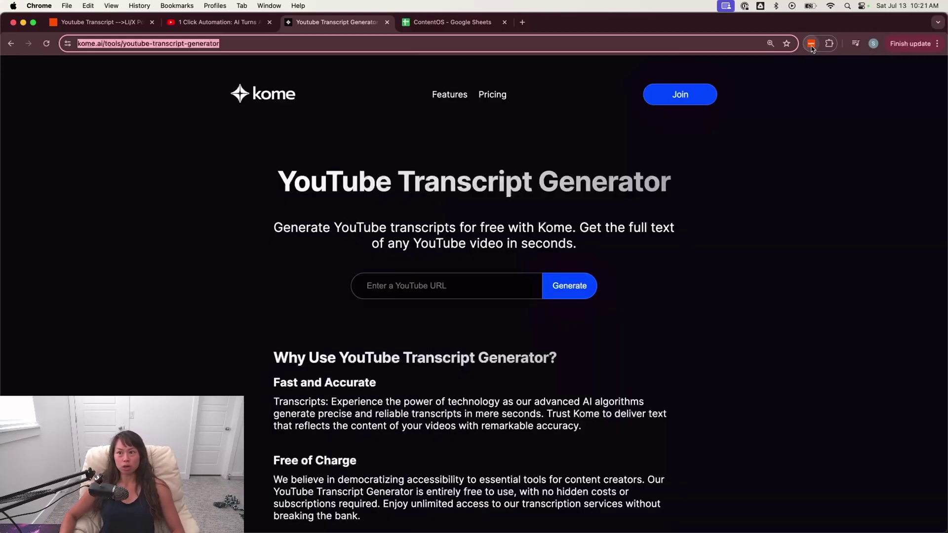
{"action": "left_click", "coordinate": [811, 45]}
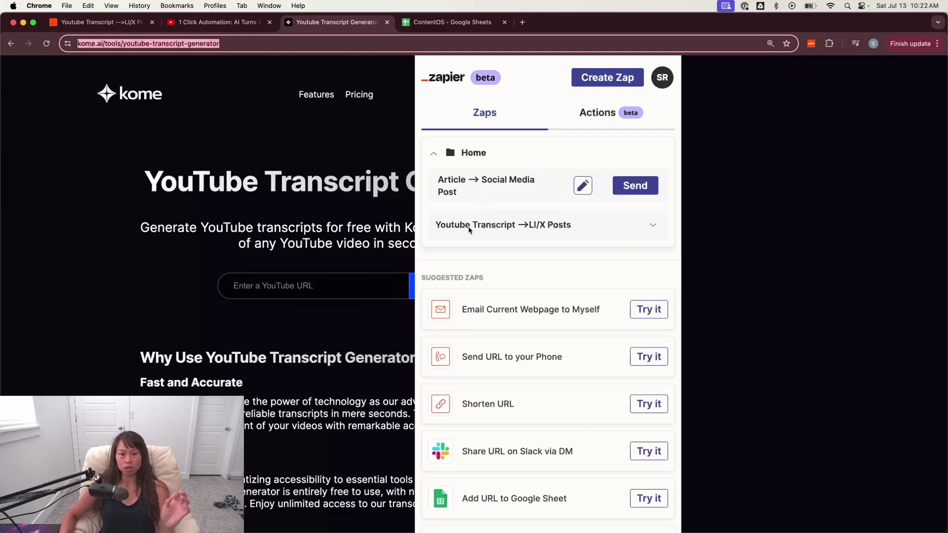
{"action": "left_click", "coordinate": [652, 226]}
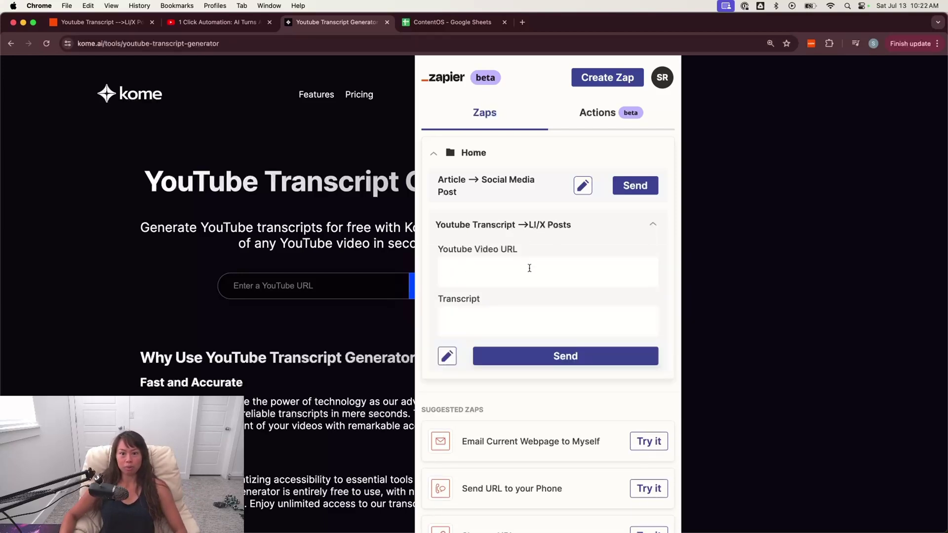
Step: Paste the tutorial video's YouTube URL into Kome and generate its transcript
{"action": "left_click", "coordinate": [504, 267]}
{"action": "type", "text": "https://www.youtube.com/watch?v=tlU9sqDkEHE&t=1s&ab_channel=SabrinaRamonov"}
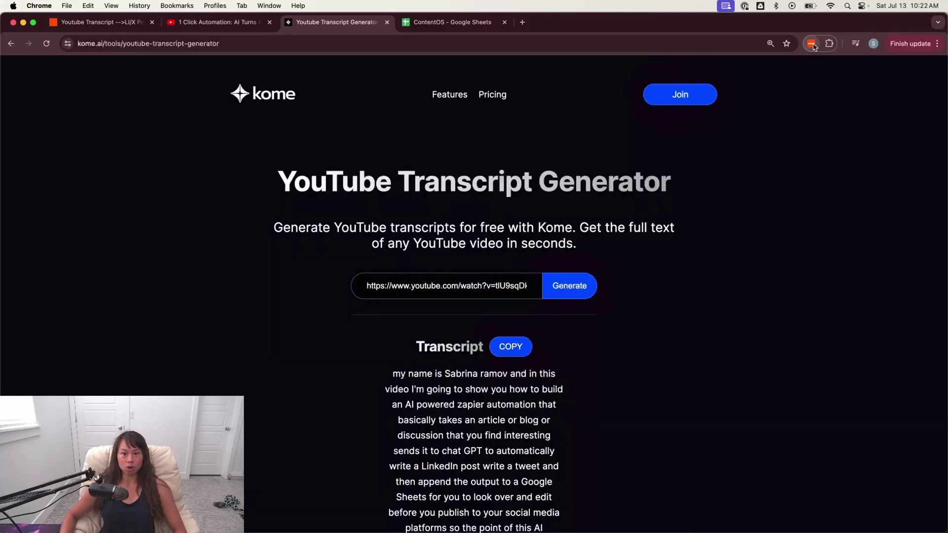
{"action": "left_click", "coordinate": [483, 277]}
{"action": "key", "text": "super+a"}
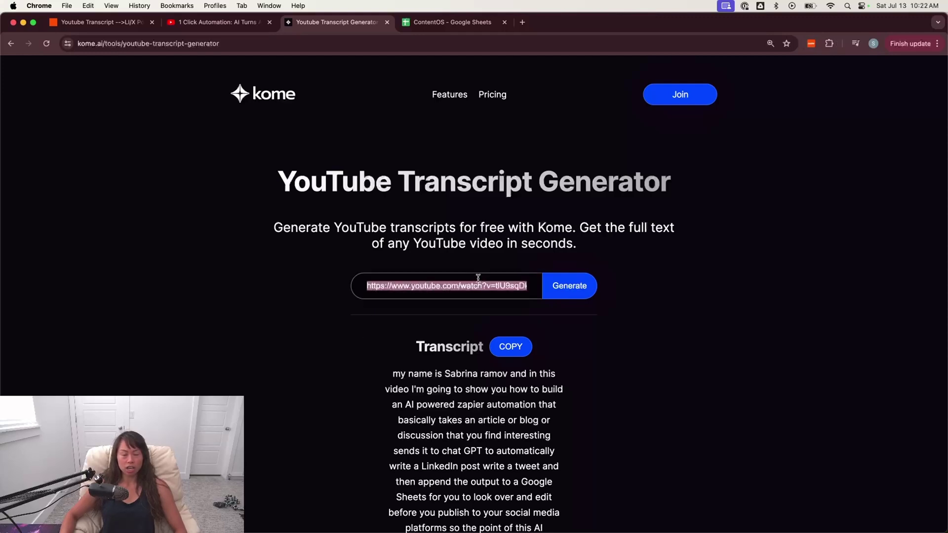
{"action": "type", "text": "https://www.youtube.com/watch?v=tlU9sqDkEHE&t=1s&ab_channel=SabrinaRamonov"}
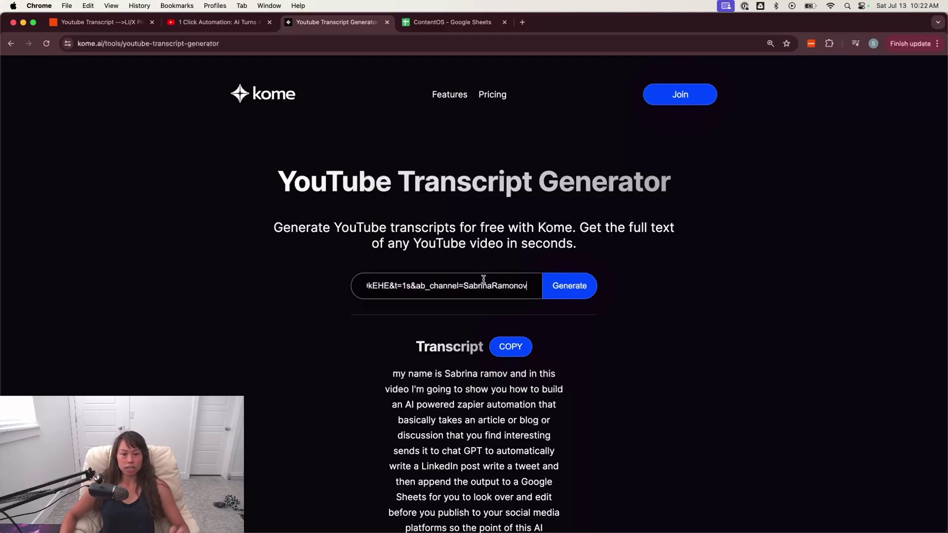
{"action": "left_click", "coordinate": [572, 291]}
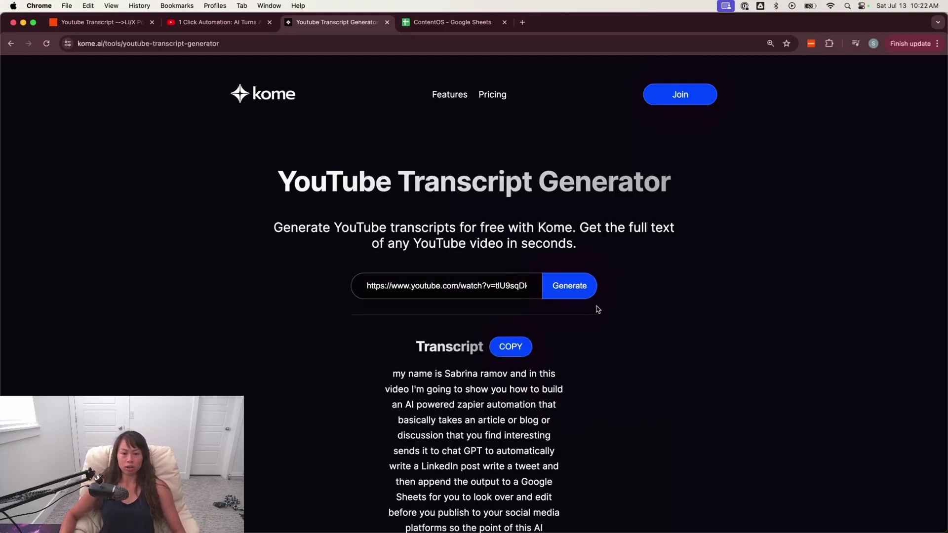
Step: Copy the generated transcript to the clipboard and dismiss the confirmation
{"action": "scroll", "coordinate": [543, 291], "scroll_direction": "down", "scroll_amount": 3}
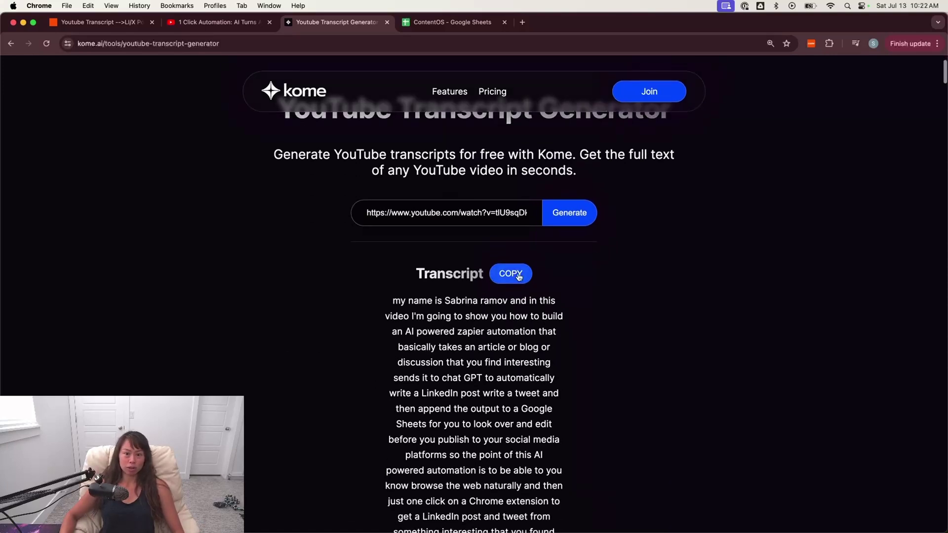
{"action": "left_click", "coordinate": [518, 277]}
{"action": "left_click", "coordinate": [558, 105]}
{"action": "scroll", "coordinate": [585, 212], "scroll_direction": "up", "scroll_amount": 3}
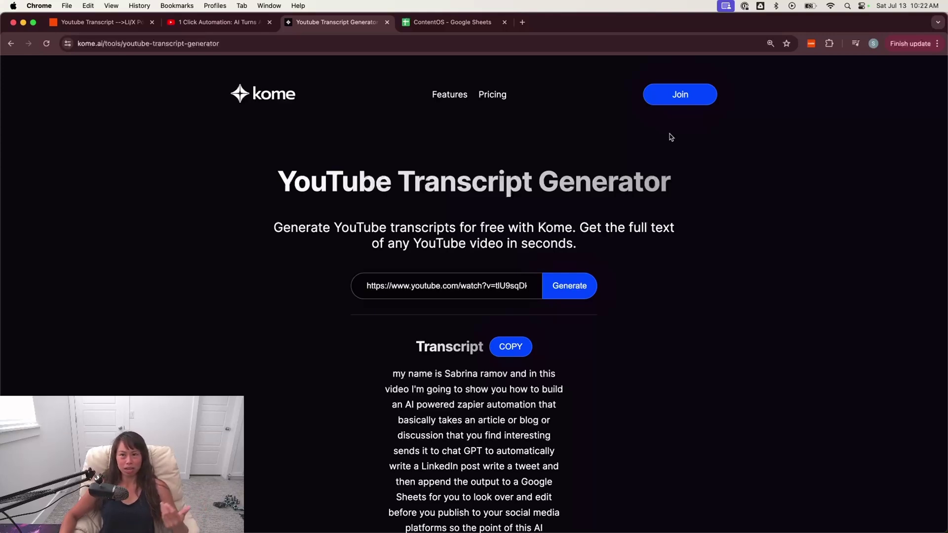
Step: Copy the transcript again and paste it into the zap's Transcript field
{"action": "left_click", "coordinate": [508, 347]}
{"action": "left_click", "coordinate": [557, 106]}
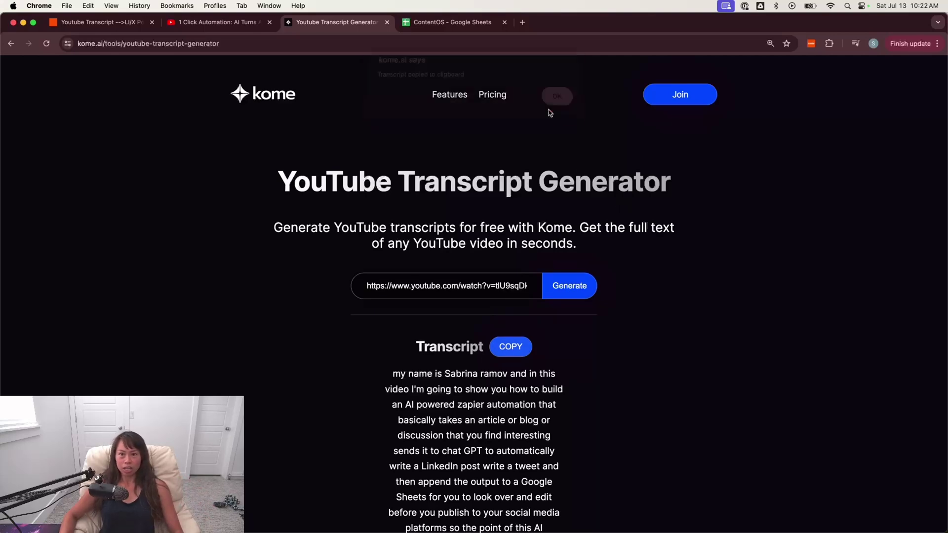
{"action": "left_click", "coordinate": [811, 43]}
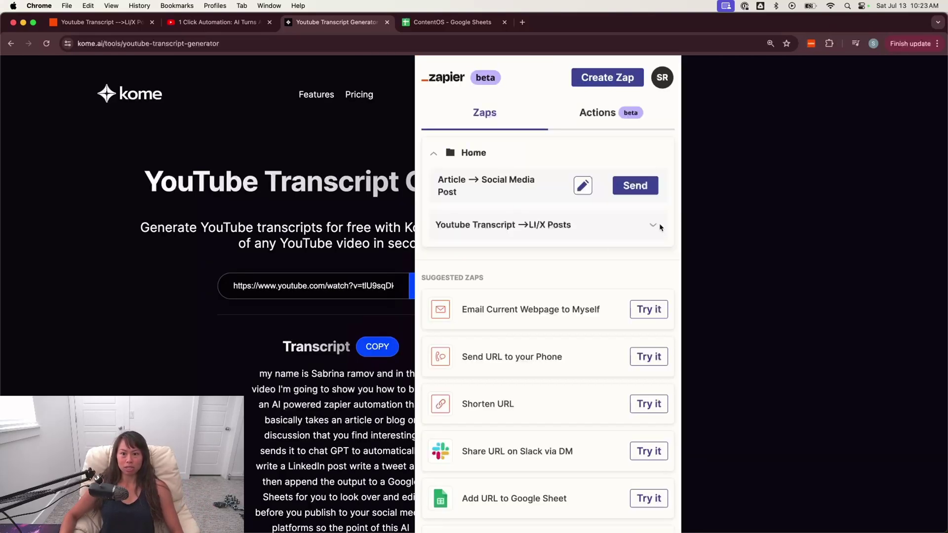
{"action": "left_click", "coordinate": [658, 224]}
{"action": "key", "text": "super+v"}
Step: Paste the video URL into the Youtube Video URL field and send the zap
{"action": "scroll", "coordinate": [527, 244], "scroll_direction": "up", "scroll_amount": 10}
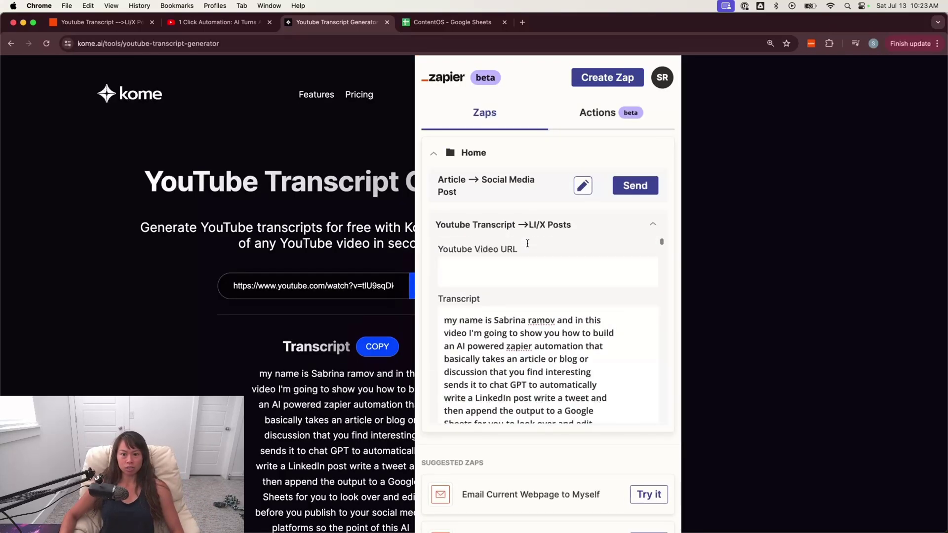
{"action": "left_click", "coordinate": [522, 271]}
{"action": "key", "text": "super+v"}
{"action": "scroll", "coordinate": [663, 324], "scroll_direction": "down", "scroll_amount": 20}
{"action": "scroll", "coordinate": [662, 323], "scroll_direction": "down", "scroll_amount": 10}
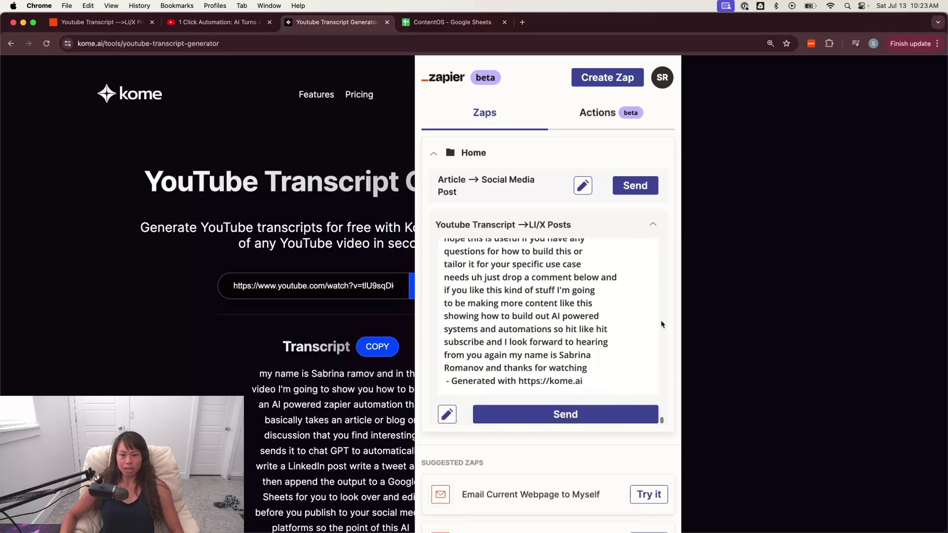
{"action": "left_click", "coordinate": [586, 415]}
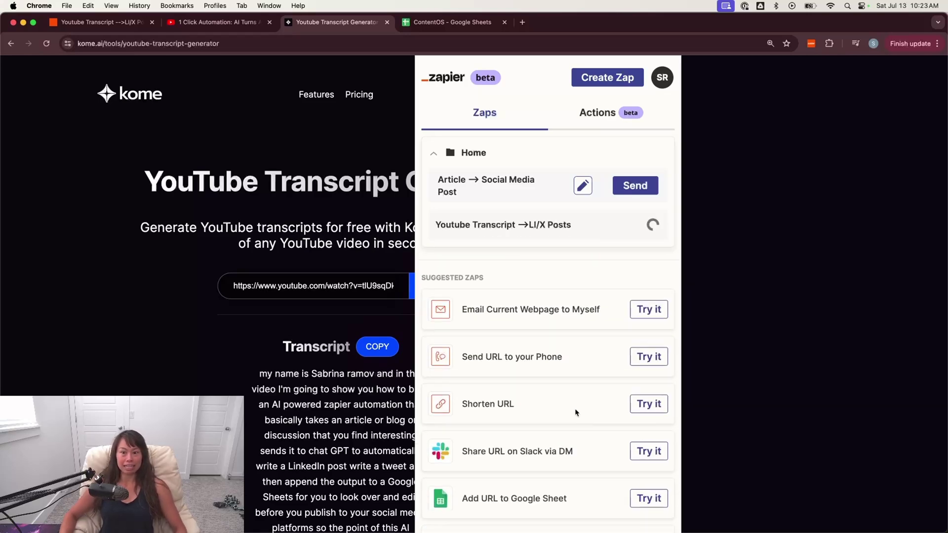
Step: Switch to the ContentOS spreadsheet and select the newly added row 4
{"action": "left_click", "coordinate": [229, 22]}
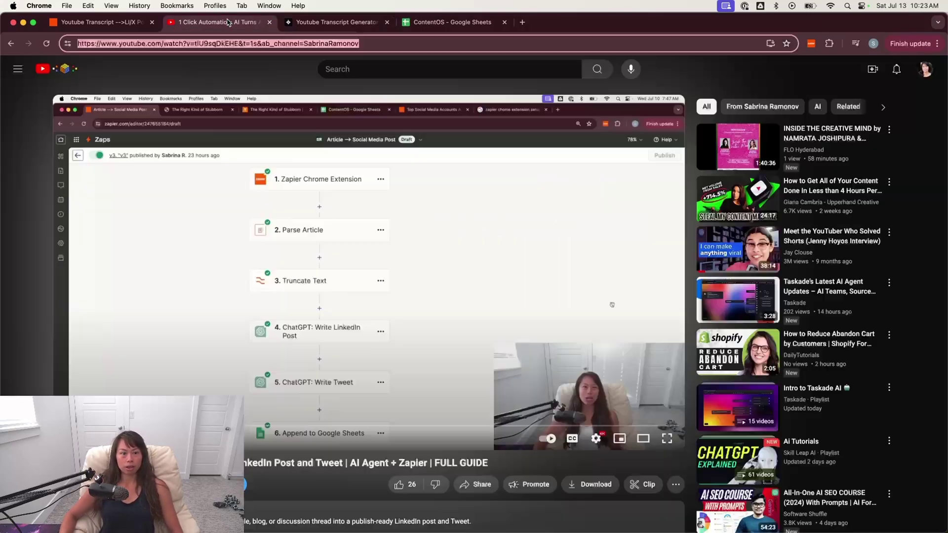
{"action": "key", "text": "super+1"}
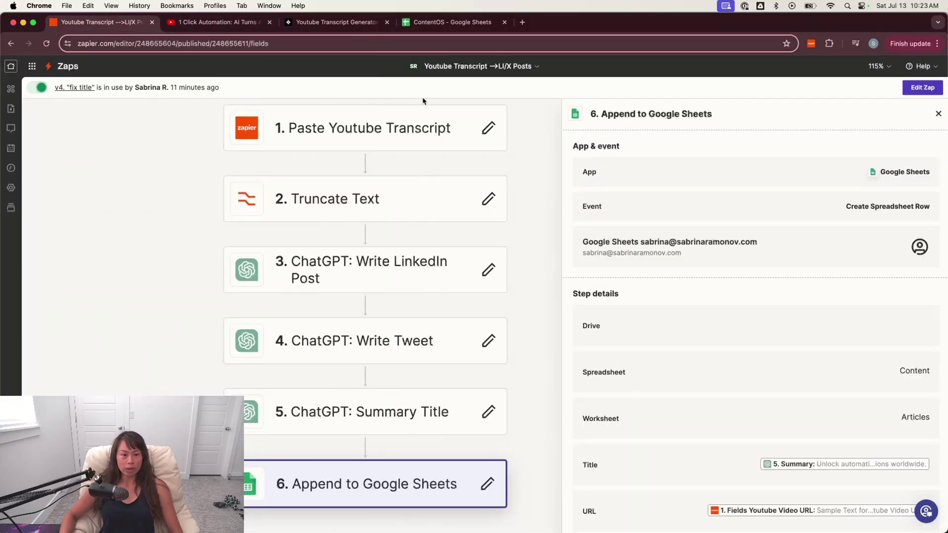
{"action": "left_click", "coordinate": [446, 22]}
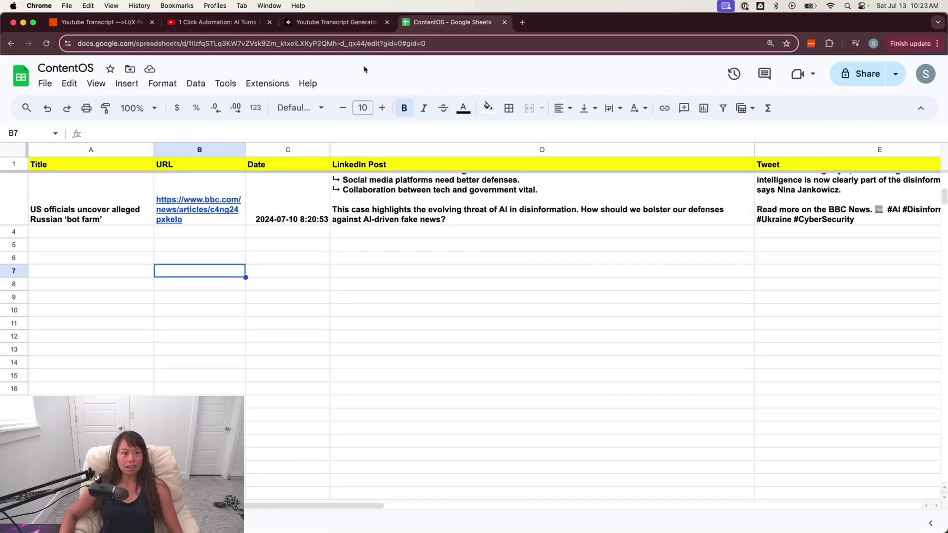
{"action": "left_click", "coordinate": [51, 231]}
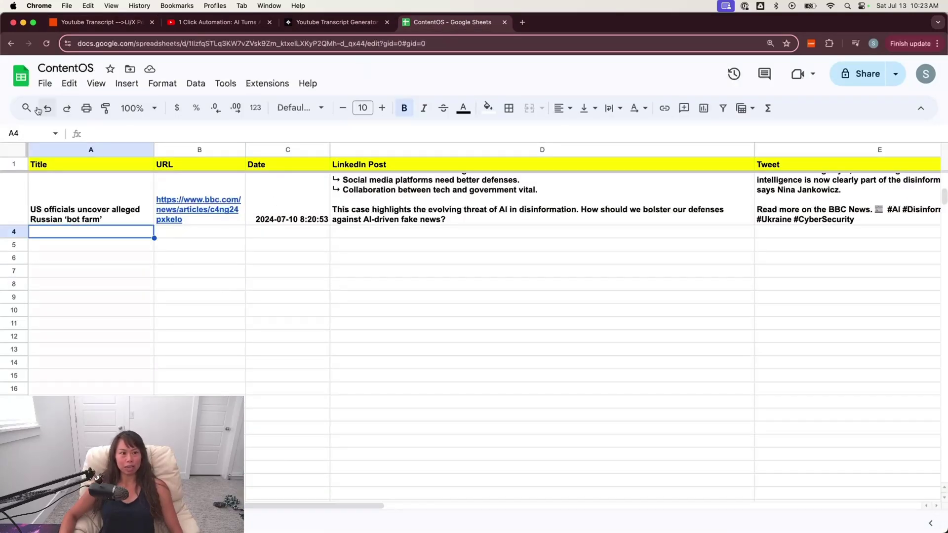
{"action": "left_click", "coordinate": [14, 231]}
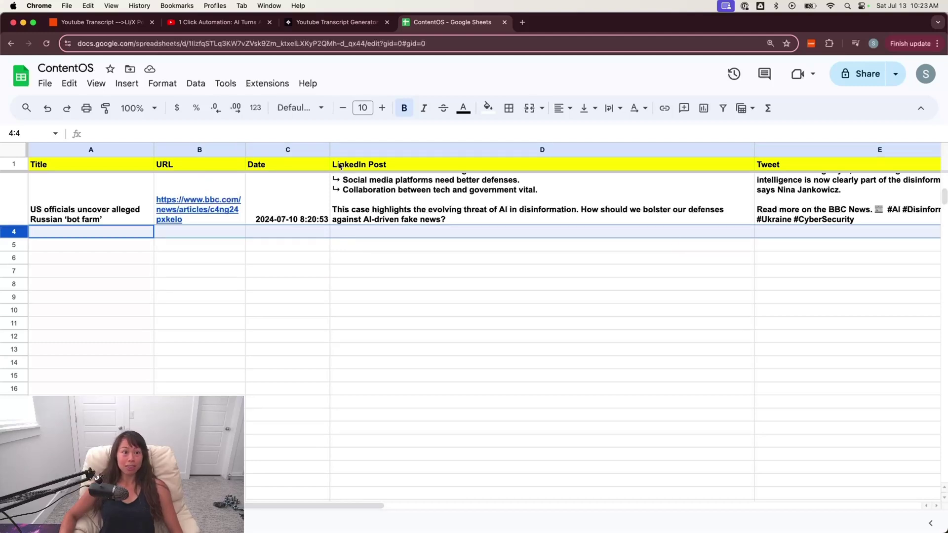
Step: Review row 4's LinkedIn post, video URL in B4 and title in A4, then return to Zapier
{"action": "left_click", "coordinate": [372, 232]}
{"action": "left_click", "coordinate": [310, 310]}
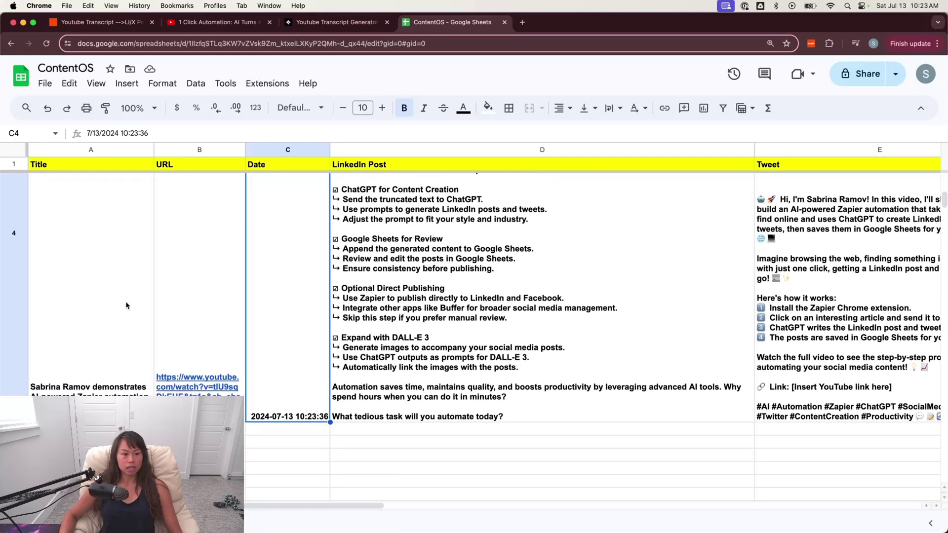
{"action": "left_click", "coordinate": [243, 291]}
{"action": "left_click", "coordinate": [137, 308]}
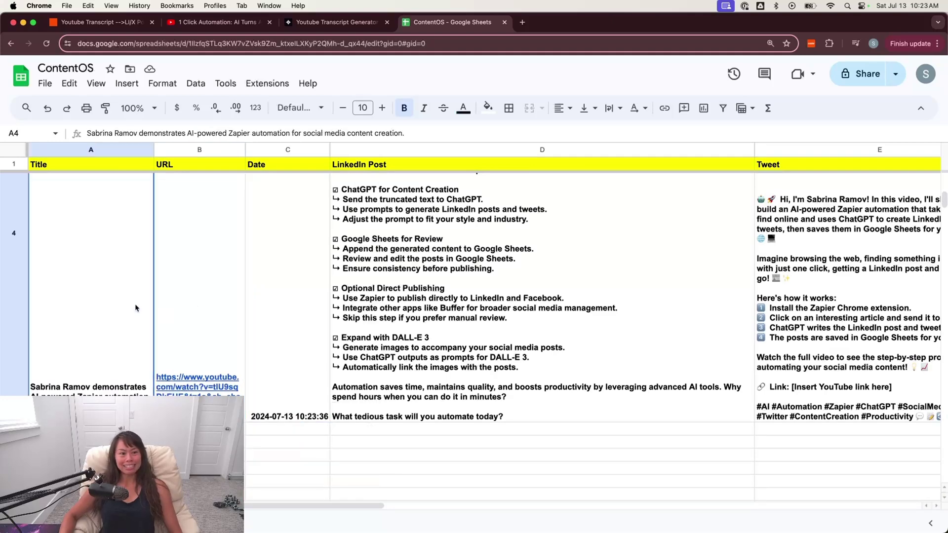
{"action": "scroll", "coordinate": [118, 319], "scroll_direction": "up", "scroll_amount": 1}
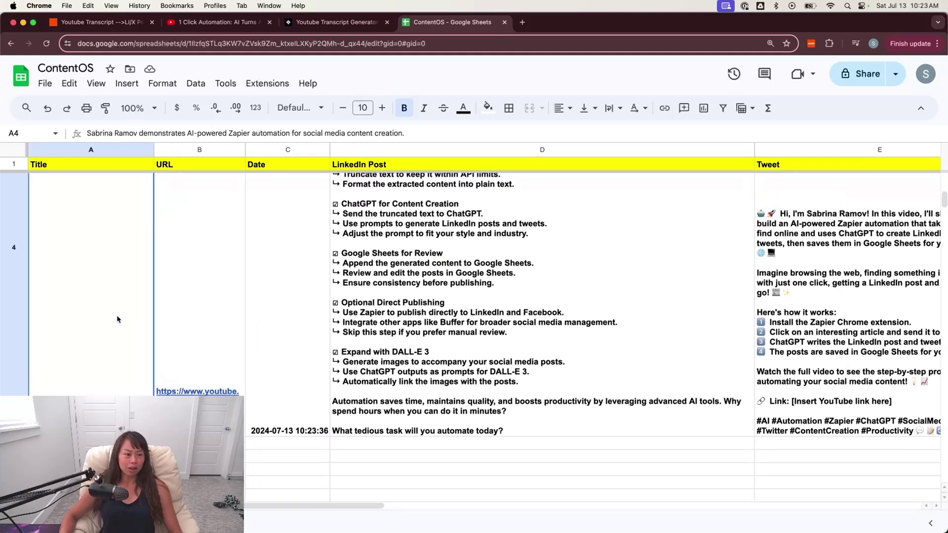
{"action": "scroll", "coordinate": [379, 264], "scroll_direction": "up", "scroll_amount": 2}
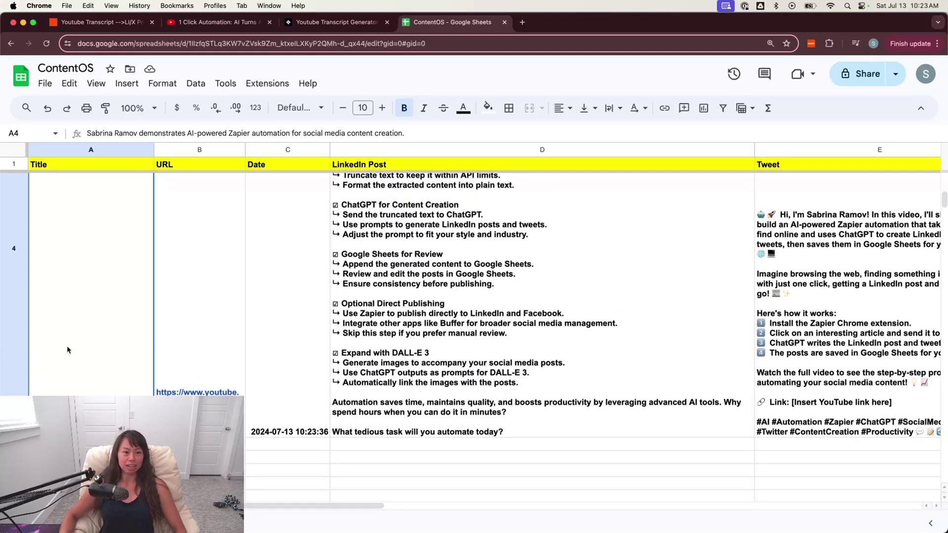
{"action": "left_click", "coordinate": [444, 296]}
{"action": "scroll", "coordinate": [445, 296], "scroll_direction": "up", "scroll_amount": 5}
{"action": "left_click", "coordinate": [101, 22]}
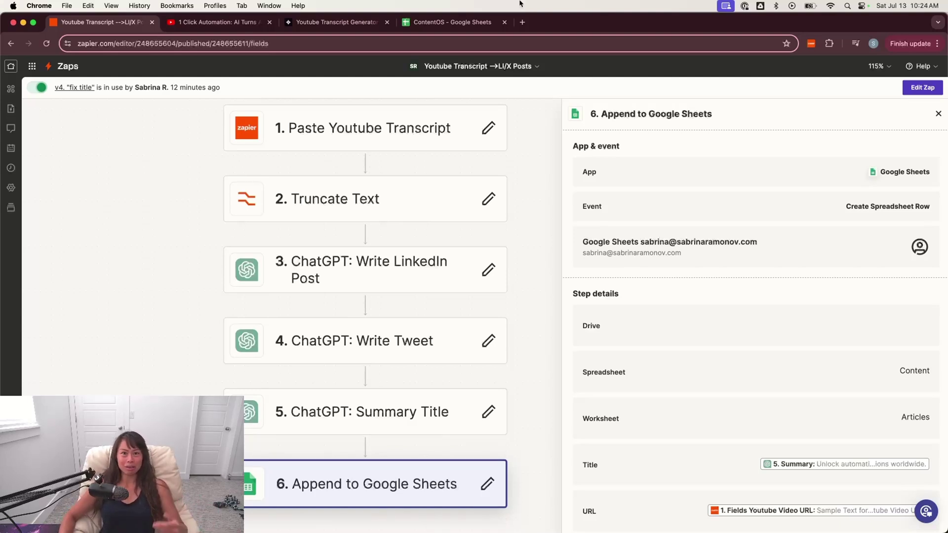
Step: Load the temi.com speech-to-text site in a new tab
{"action": "left_click", "coordinate": [521, 23]}
{"action": "type", "text": "temi"}
{"action": "key", "text": "Return"}
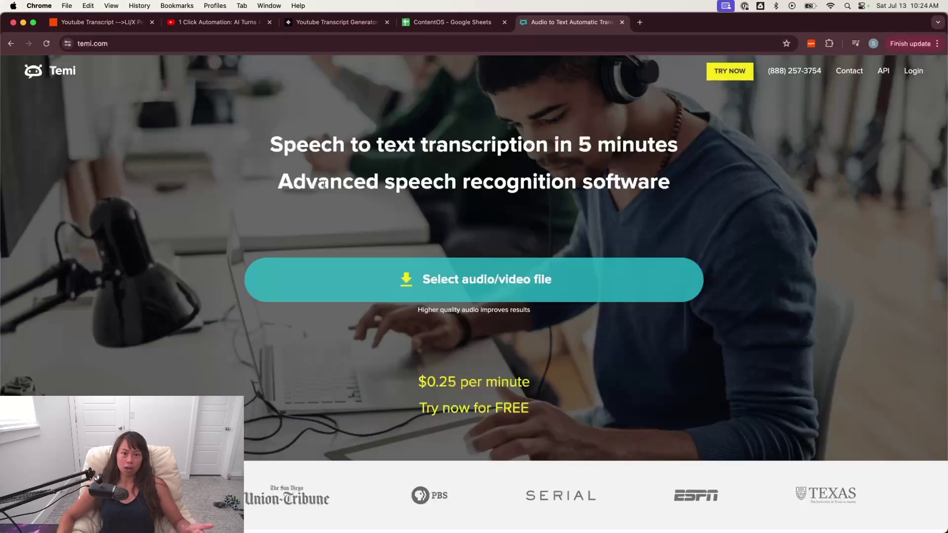
{"action": "scroll", "coordinate": [329, 159], "scroll_direction": "down", "scroll_amount": 5}
Step: Highlight Temi's $0.25 per minute transcription price, then switch back to Zapier
{"action": "left_click_drag", "start_coordinate": [417, 169], "coordinate": [540, 198]}
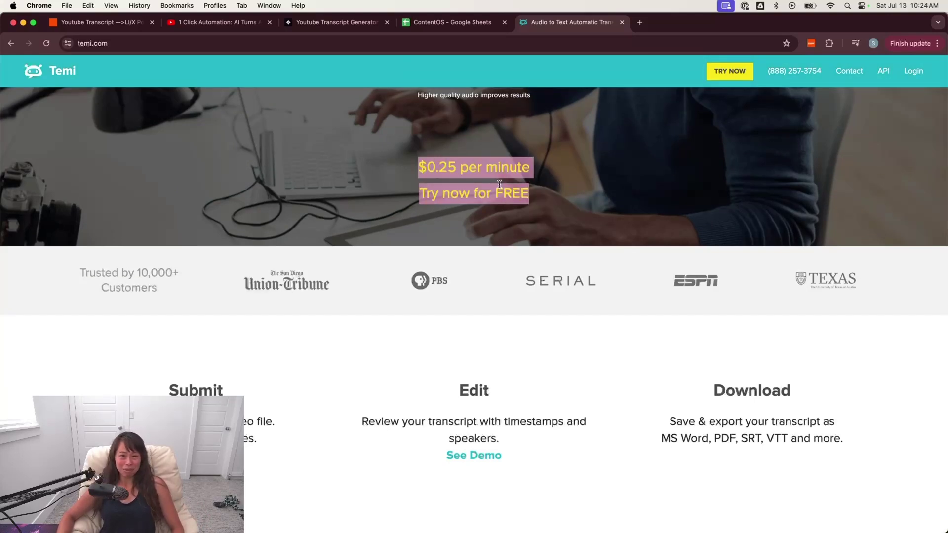
{"action": "left_click", "coordinate": [539, 177]}
{"action": "scroll", "coordinate": [540, 176], "scroll_direction": "up", "scroll_amount": 5}
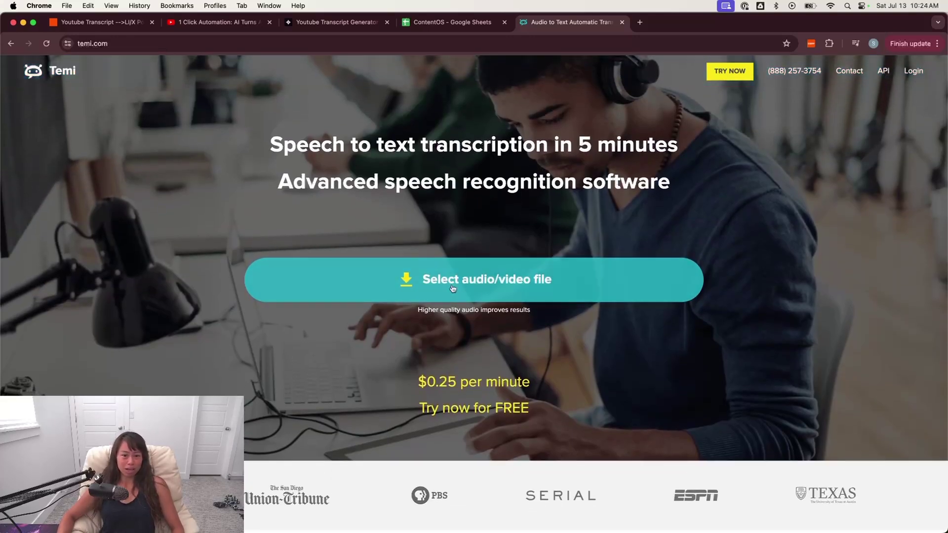
{"action": "scroll", "coordinate": [453, 289], "scroll_direction": "down", "scroll_amount": 3}
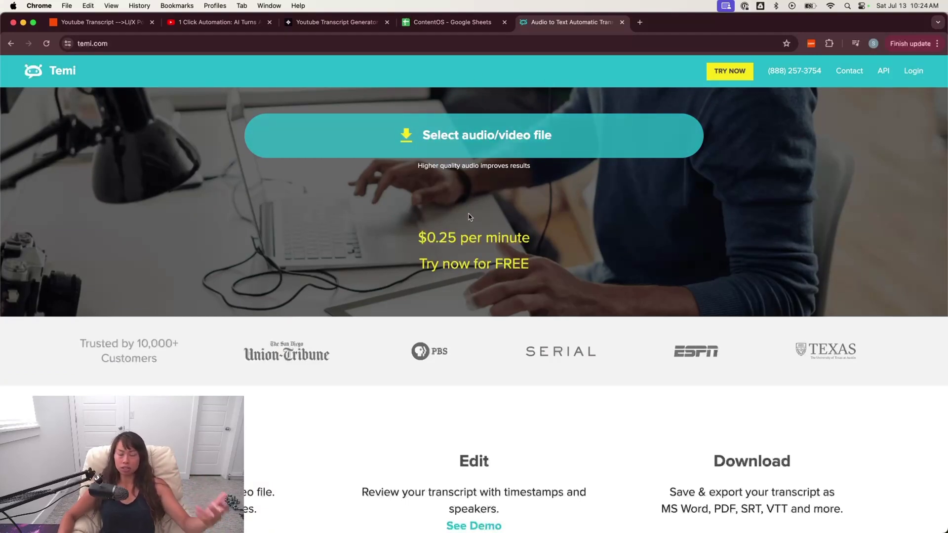
{"action": "left_click_drag", "start_coordinate": [424, 237], "coordinate": [523, 231]}
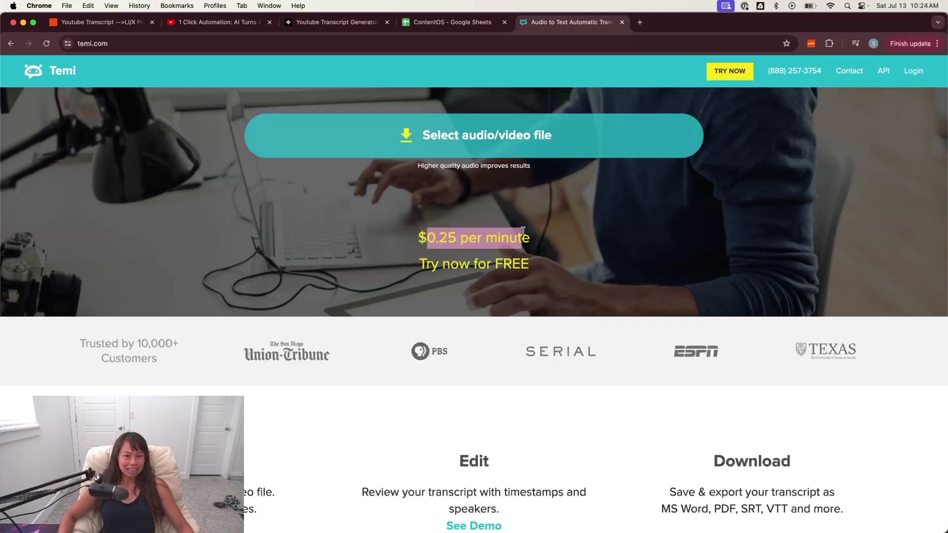
{"action": "key", "text": "super+1"}
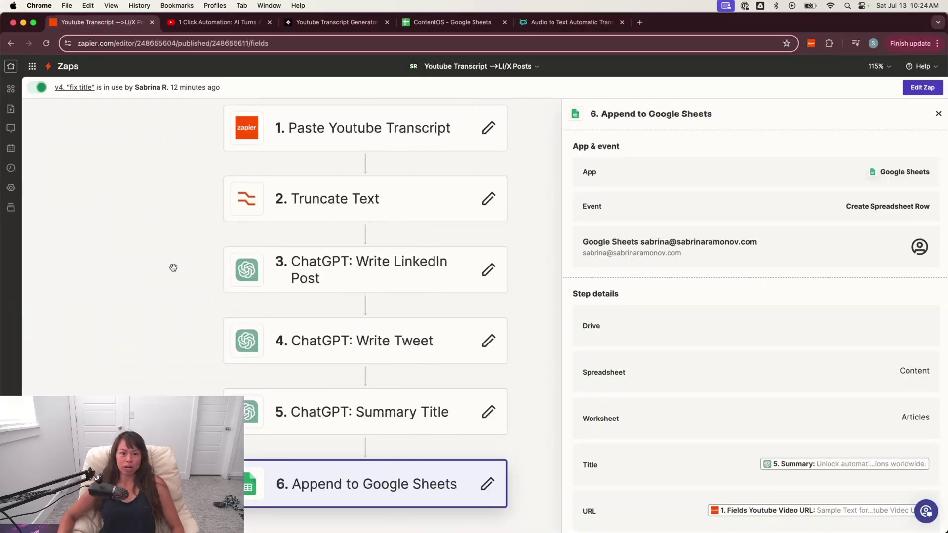
Step: Switch to the ContentOS sheet and read the generated LinkedIn post in cell D4
{"action": "left_click_drag", "start_coordinate": [174, 268], "coordinate": [195, 270]}
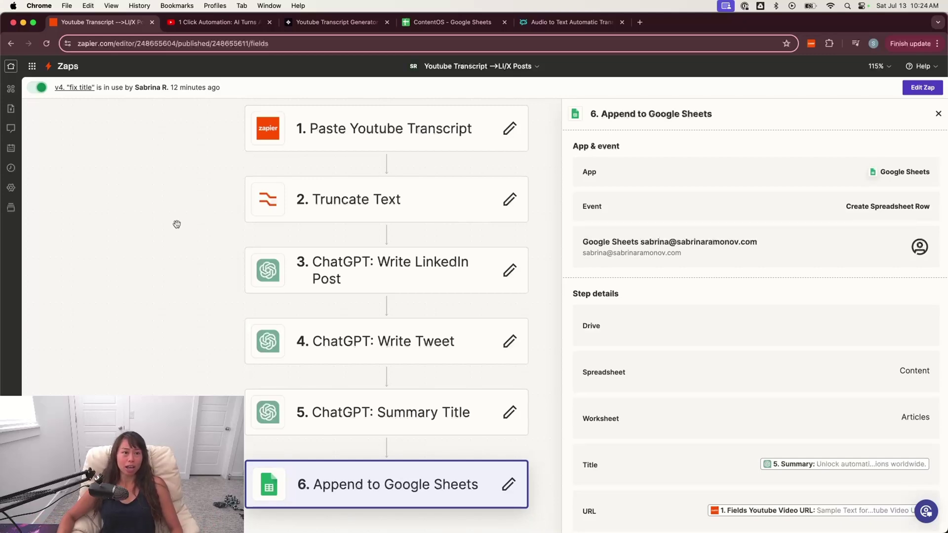
{"action": "key", "text": "super+4"}
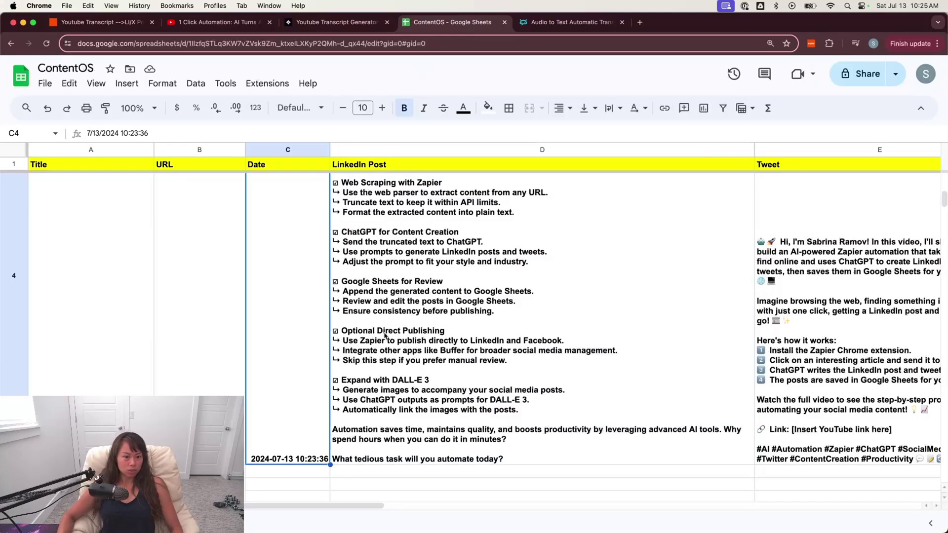
{"action": "scroll", "coordinate": [385, 335], "scroll_direction": "up", "scroll_amount": 5}
{"action": "left_click", "coordinate": [385, 336]}
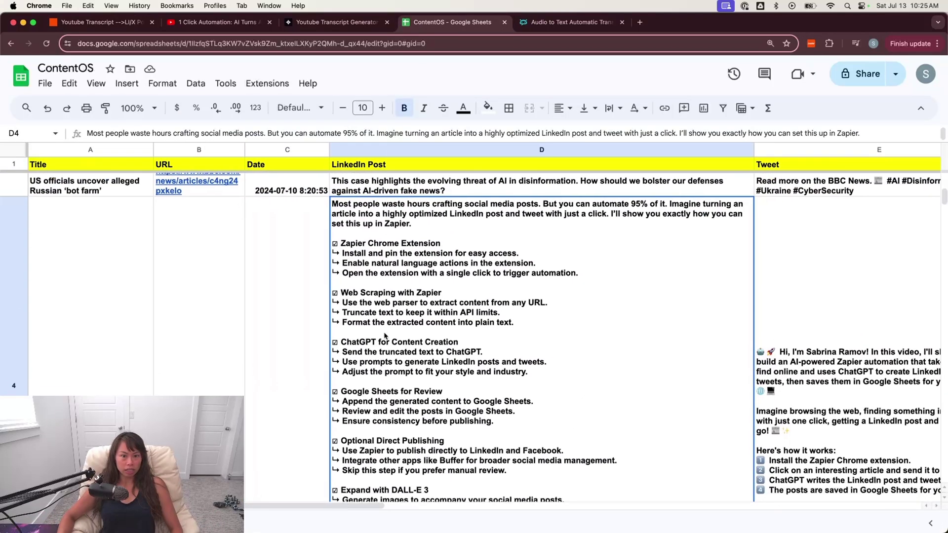
{"action": "scroll", "coordinate": [386, 336], "scroll_direction": "down", "scroll_amount": 1}
{"action": "scroll", "coordinate": [385, 336], "scroll_direction": "right", "scroll_amount": 2}
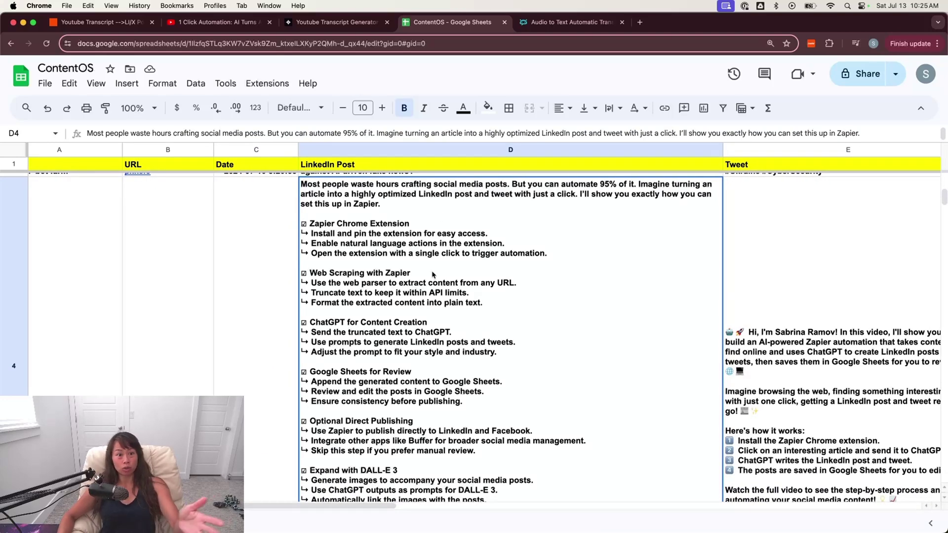
{"action": "scroll", "coordinate": [404, 291], "scroll_direction": "down", "scroll_amount": 1}
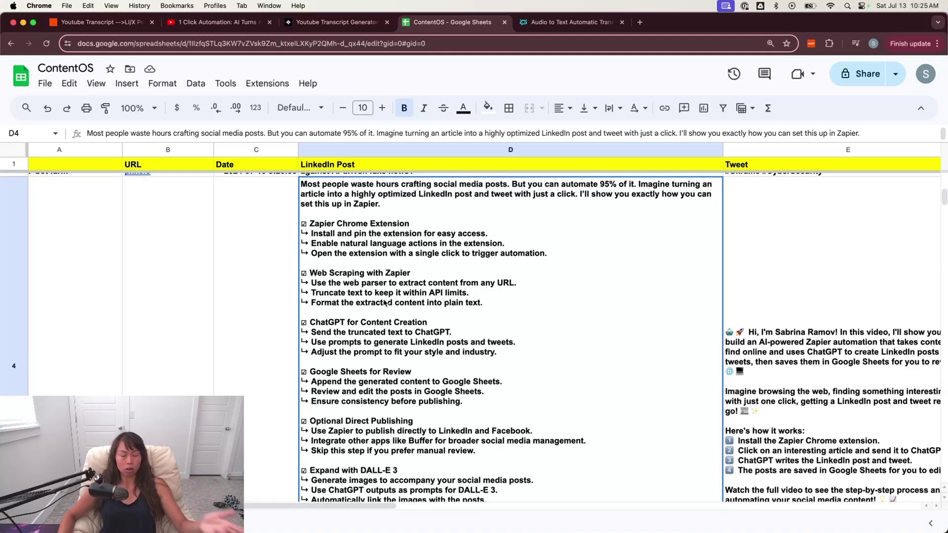
{"action": "scroll", "coordinate": [385, 302], "scroll_direction": "down", "scroll_amount": 2}
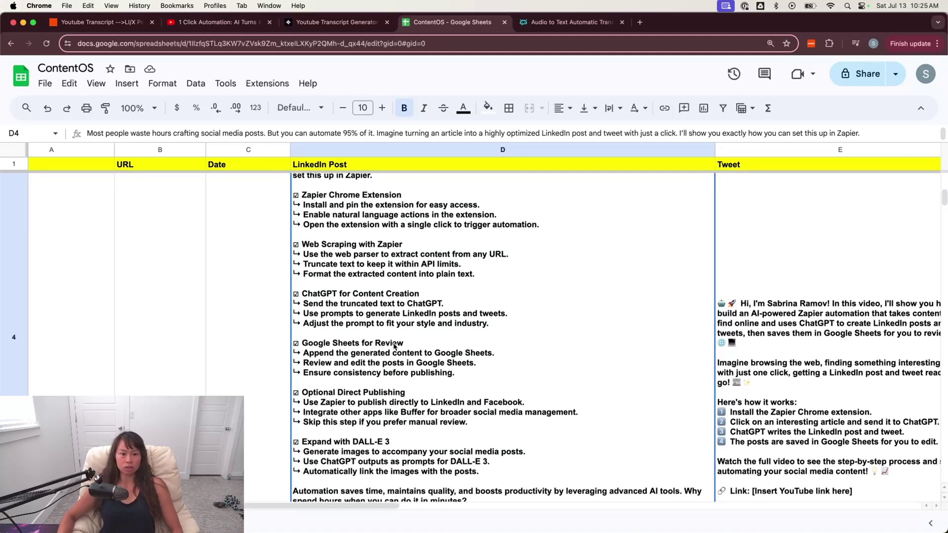
{"action": "scroll", "coordinate": [395, 345], "scroll_direction": "up", "scroll_amount": 2}
{"action": "scroll", "coordinate": [395, 345], "scroll_direction": "right", "scroll_amount": 2}
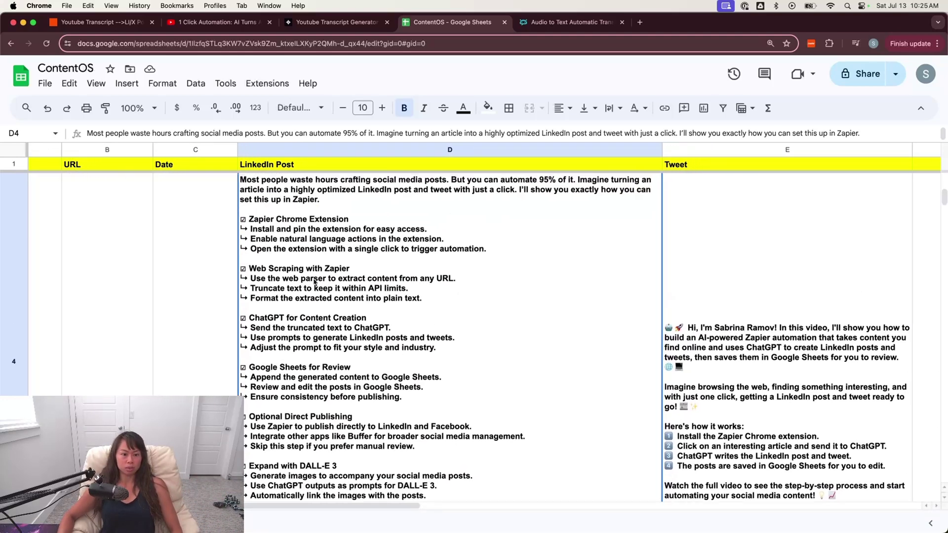
{"action": "scroll", "coordinate": [314, 281], "scroll_direction": "down", "scroll_amount": 1}
{"action": "scroll", "coordinate": [314, 281], "scroll_direction": "right", "scroll_amount": 1}
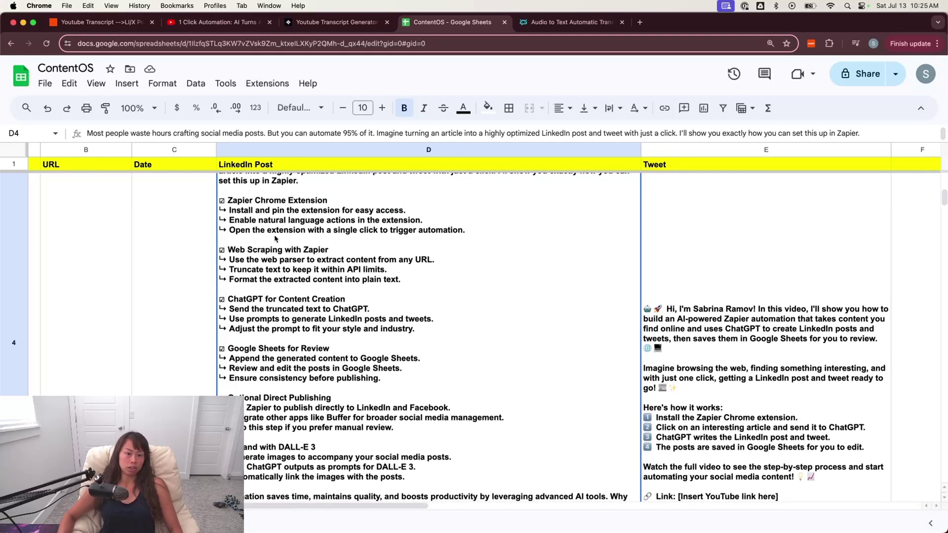
{"action": "scroll", "coordinate": [512, 268], "scroll_direction": "right", "scroll_amount": 3}
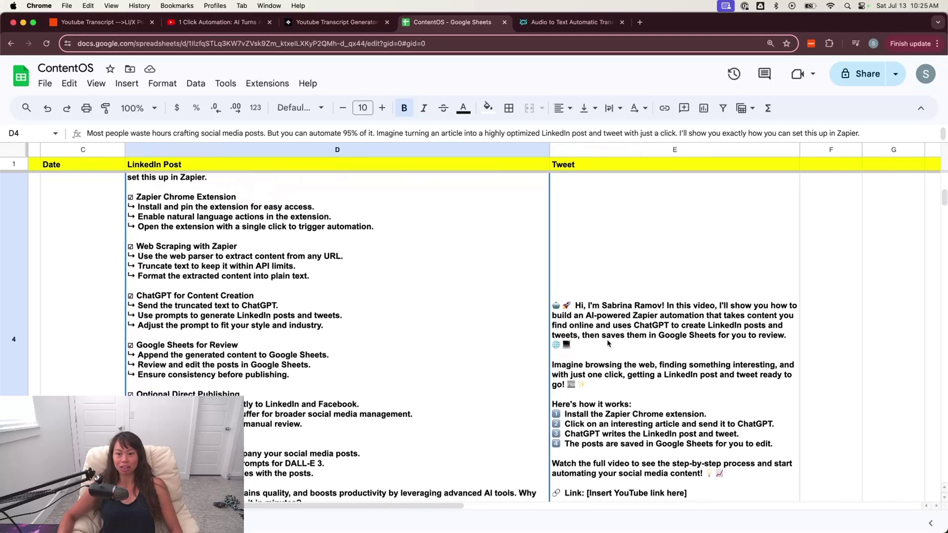
Step: Read the hashtag-tagged tweet in cell E4, comparing it with the D4 post
{"action": "left_click", "coordinate": [638, 344]}
{"action": "scroll", "coordinate": [638, 344], "scroll_direction": "up", "scroll_amount": 2}
{"action": "scroll", "coordinate": [638, 344], "scroll_direction": "right", "scroll_amount": 2}
{"action": "scroll", "coordinate": [638, 344], "scroll_direction": "right", "scroll_amount": 2}
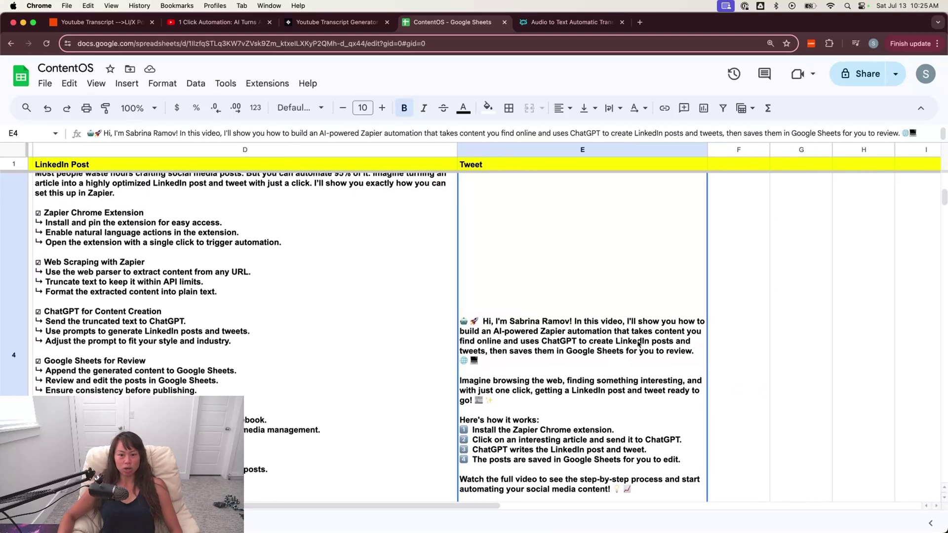
{"action": "scroll", "coordinate": [416, 299], "scroll_direction": "down", "scroll_amount": 3}
{"action": "left_click", "coordinate": [416, 299]}
{"action": "left_click", "coordinate": [533, 300]}
{"action": "scroll", "coordinate": [528, 302], "scroll_direction": "up", "scroll_amount": 2}
{"action": "scroll", "coordinate": [523, 304], "scroll_direction": "right", "scroll_amount": 3}
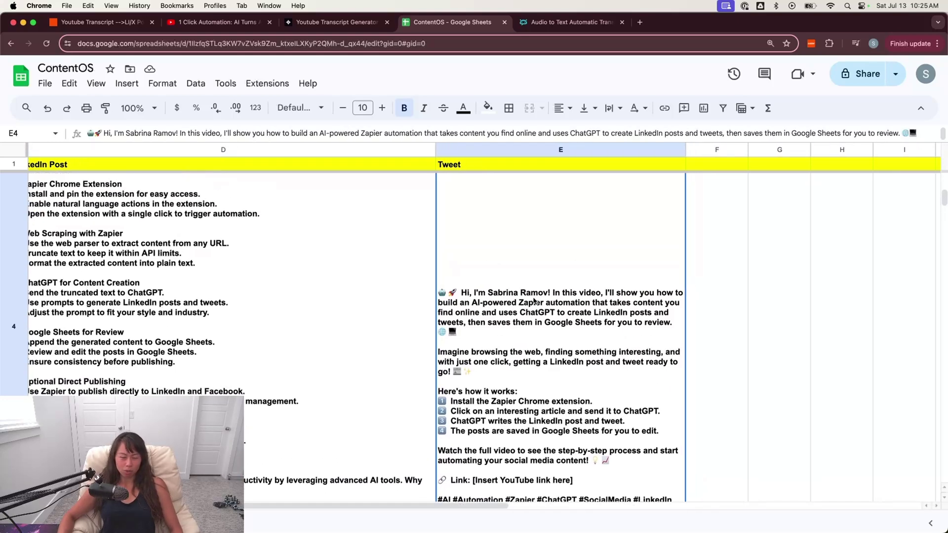
{"action": "scroll", "coordinate": [517, 306], "scroll_direction": "down", "scroll_amount": 2}
{"action": "scroll", "coordinate": [494, 311], "scroll_direction": "left", "scroll_amount": 1}
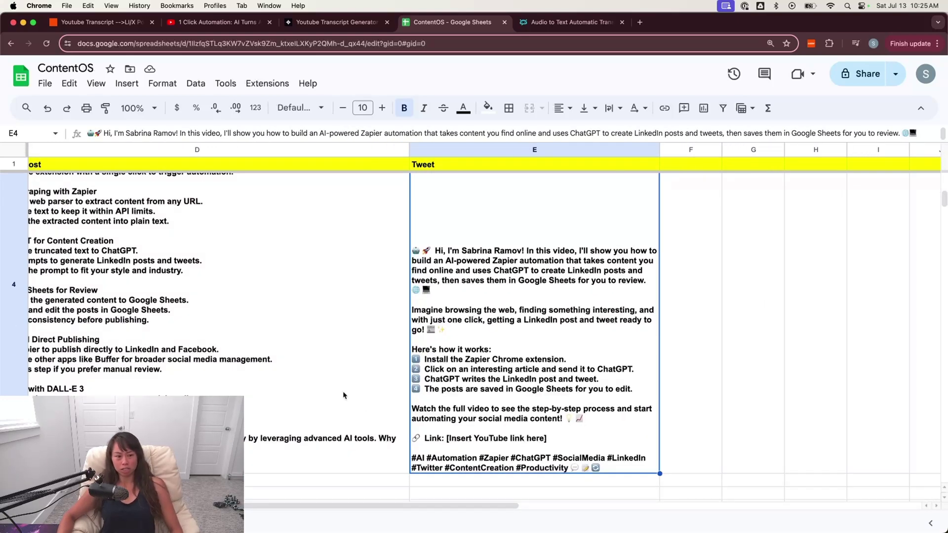
{"action": "scroll", "coordinate": [316, 366], "scroll_direction": "left", "scroll_amount": 5}
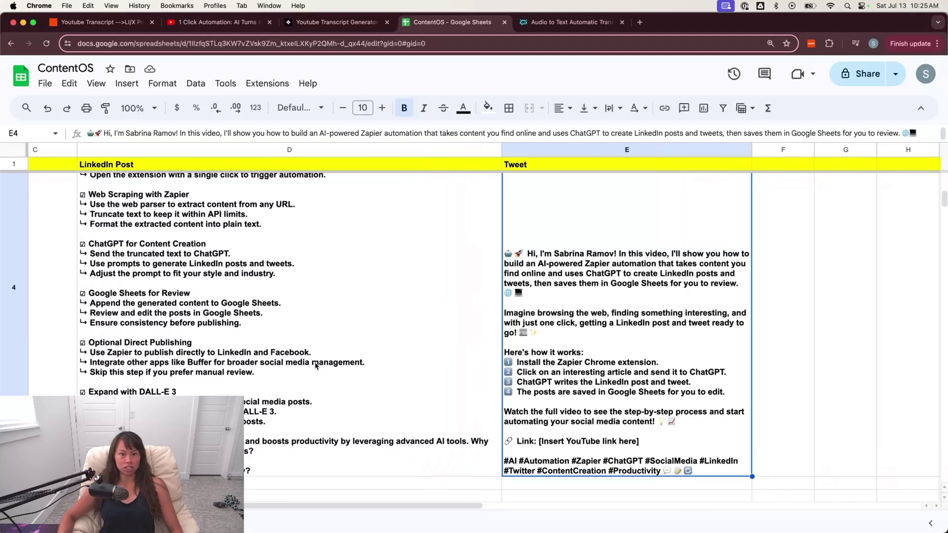
{"action": "scroll", "coordinate": [316, 366], "scroll_direction": "left", "scroll_amount": 2}
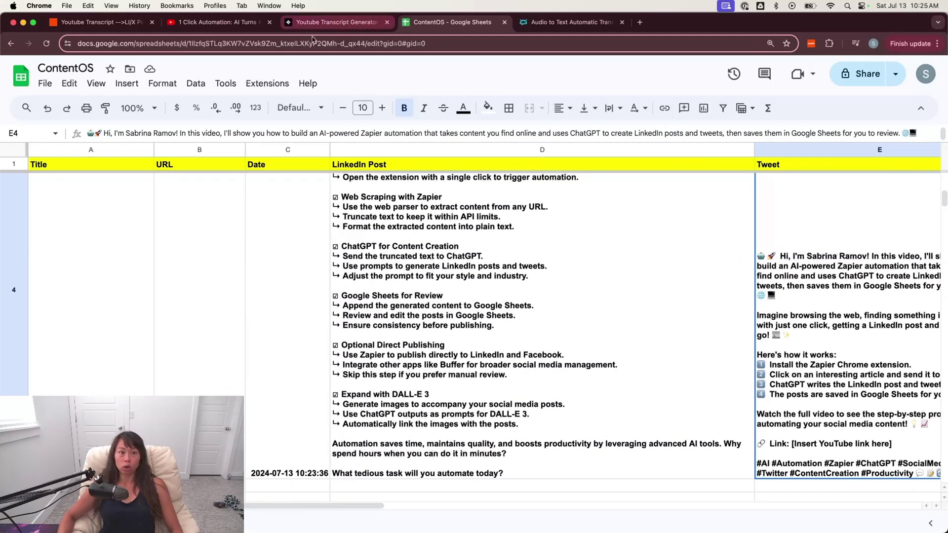
Step: Regenerate the video's transcript on kome.ai and copy it to the clipboard
{"action": "left_click", "coordinate": [229, 24]}
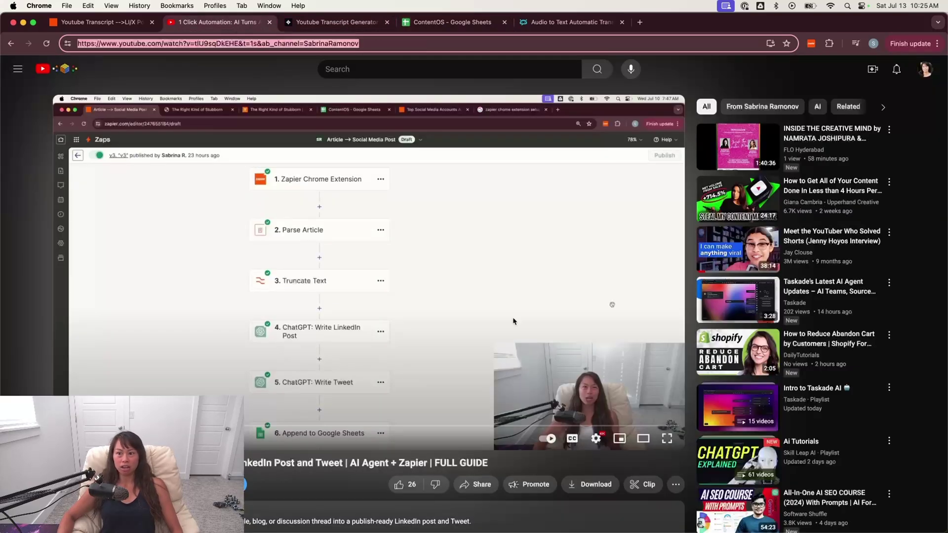
{"action": "left_click", "coordinate": [380, 23]}
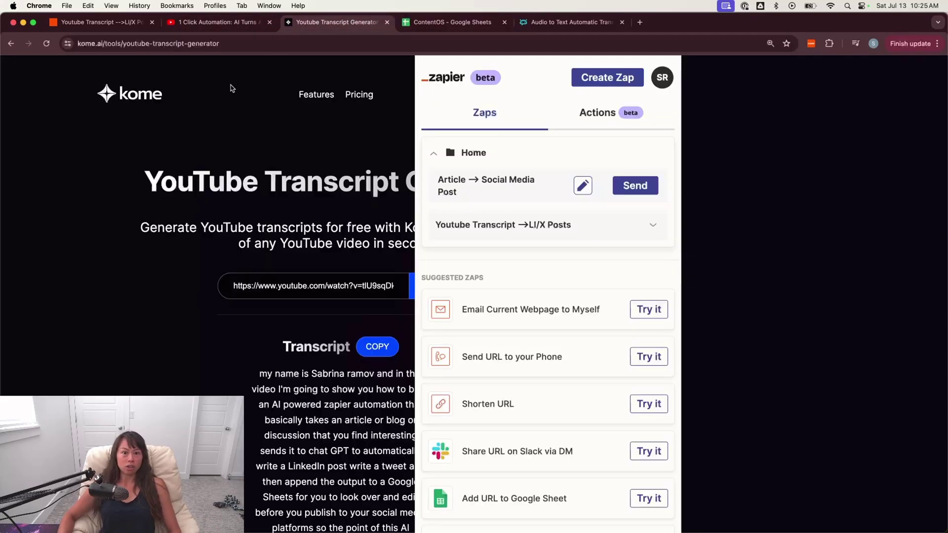
{"action": "left_click", "coordinate": [810, 44]}
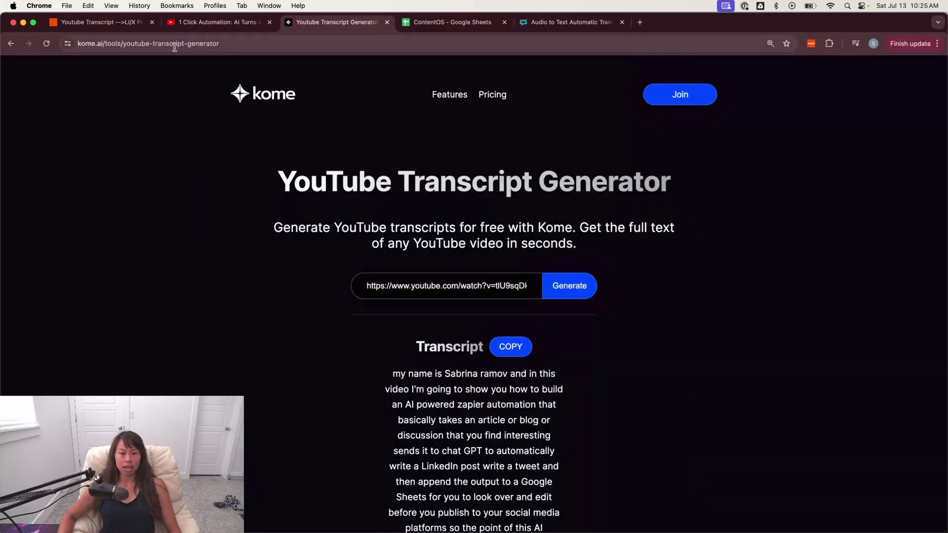
{"action": "triple_click", "coordinate": [499, 292]}
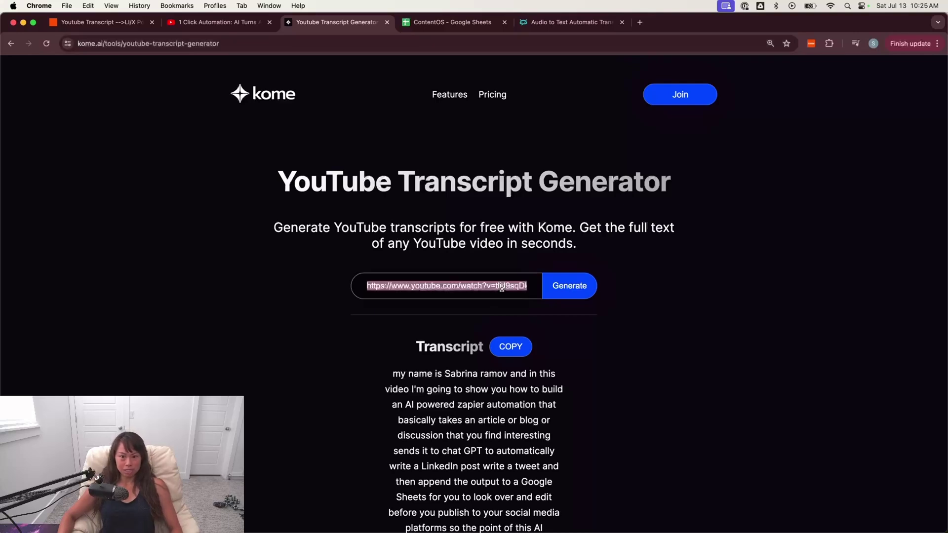
{"action": "left_click", "coordinate": [575, 290]}
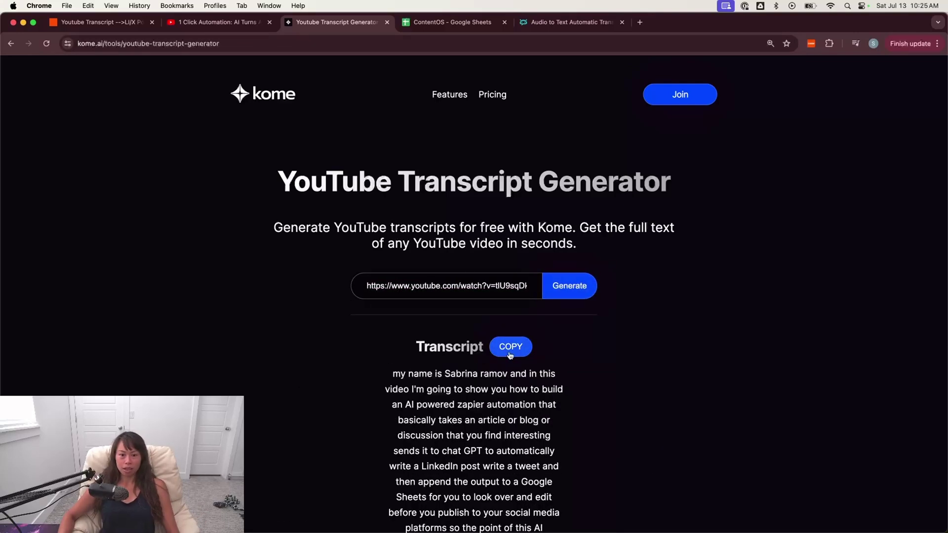
{"action": "left_click", "coordinate": [508, 347]}
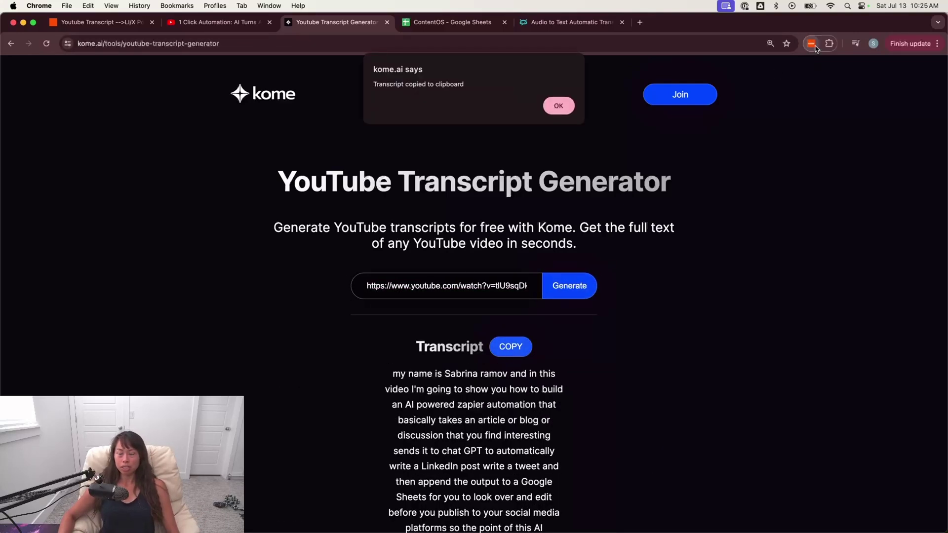
{"action": "key", "text": "Return"}
Step: Expand the Youtube Transcript → LI/X Posts zap in the extension, then go to the Zapier editor
{"action": "left_click", "coordinate": [811, 44]}
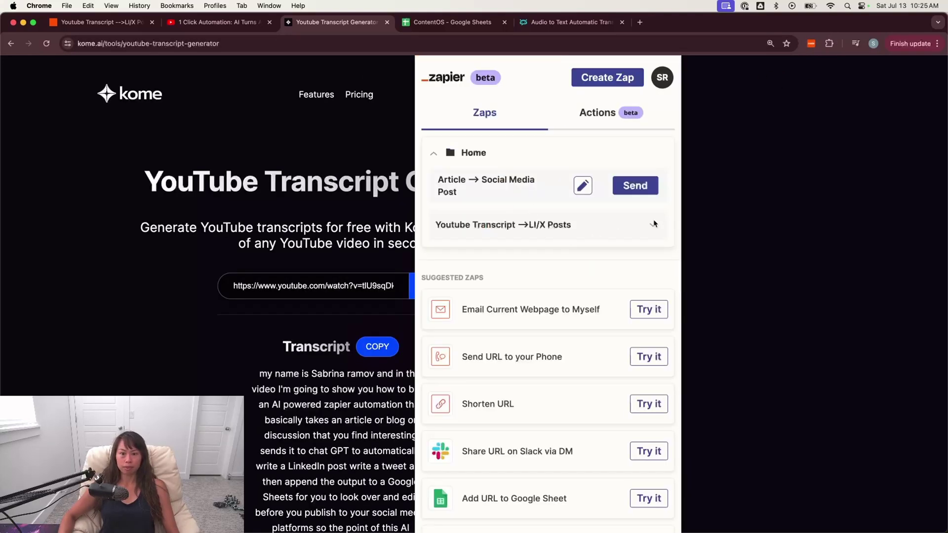
{"action": "left_click", "coordinate": [653, 225]}
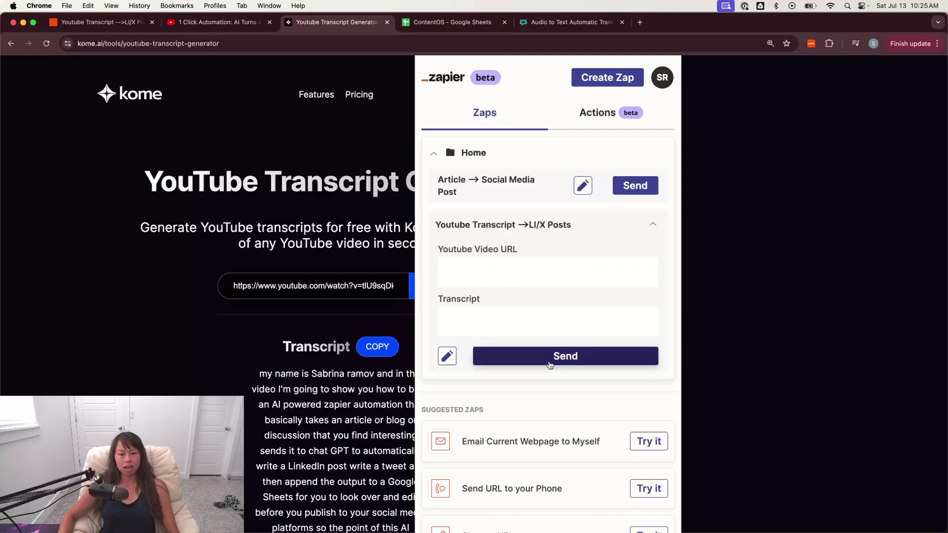
{"action": "left_click", "coordinate": [101, 22]}
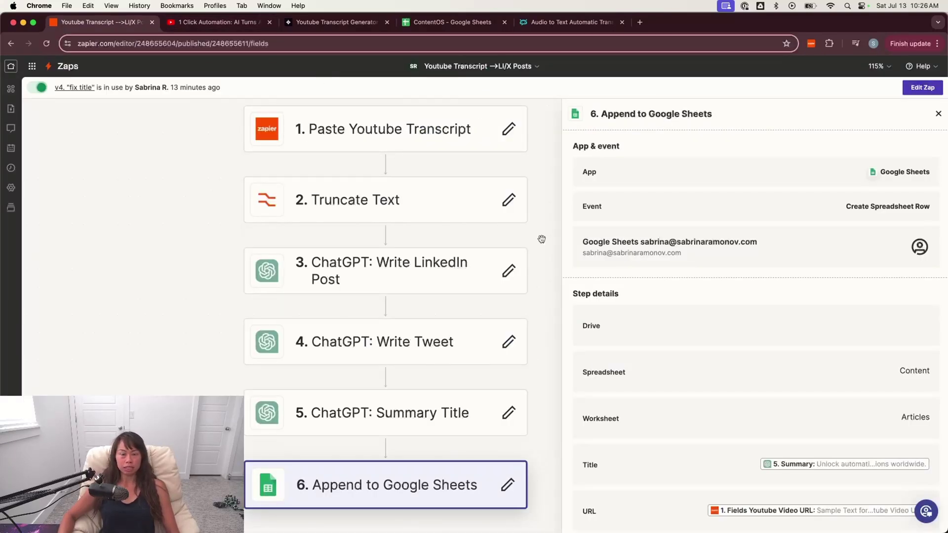
Step: Review the trigger step's settings and the extension's zap form with its Transcript field
{"action": "scroll", "coordinate": [544, 218], "scroll_direction": "up", "scroll_amount": 1}
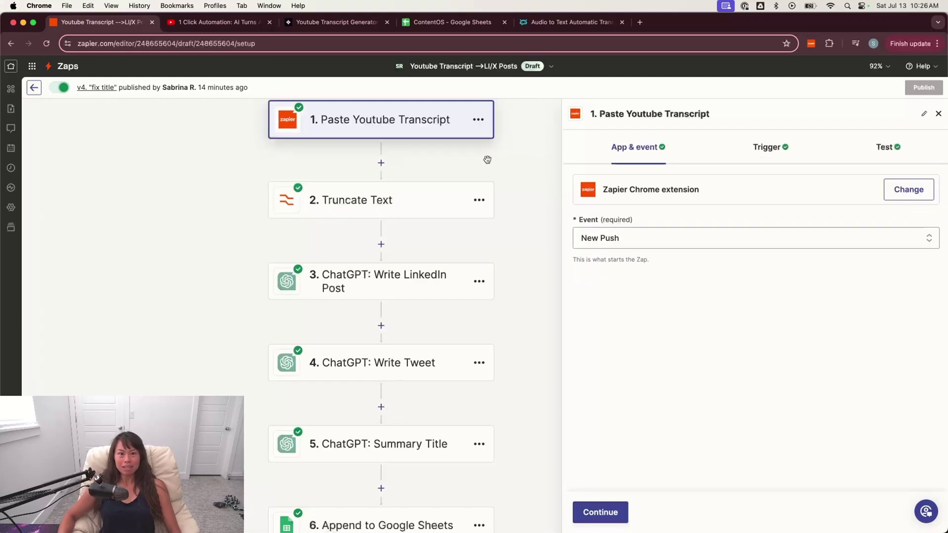
{"action": "scroll", "coordinate": [537, 174], "scroll_direction": "right", "scroll_amount": 2}
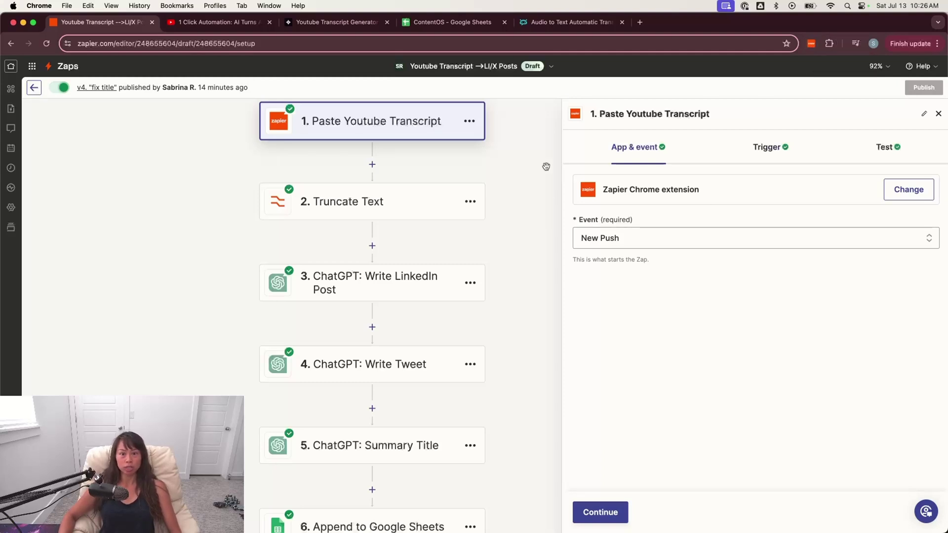
{"action": "left_click", "coordinate": [784, 148]}
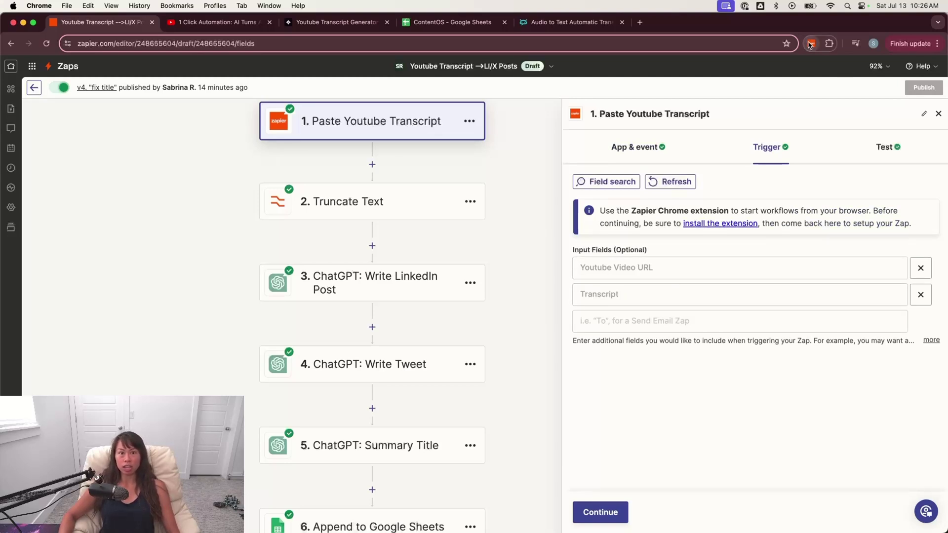
{"action": "left_click", "coordinate": [371, 24]}
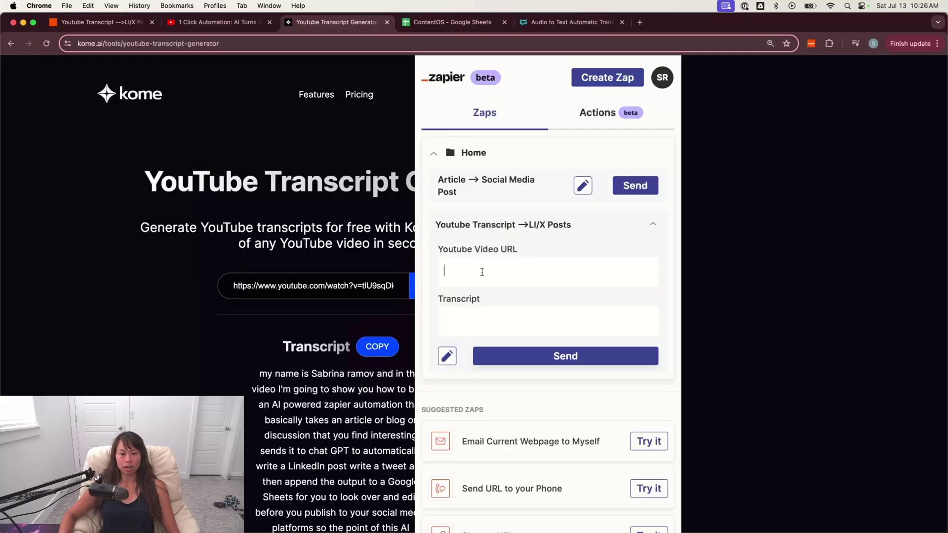
{"action": "left_click", "coordinate": [508, 324]}
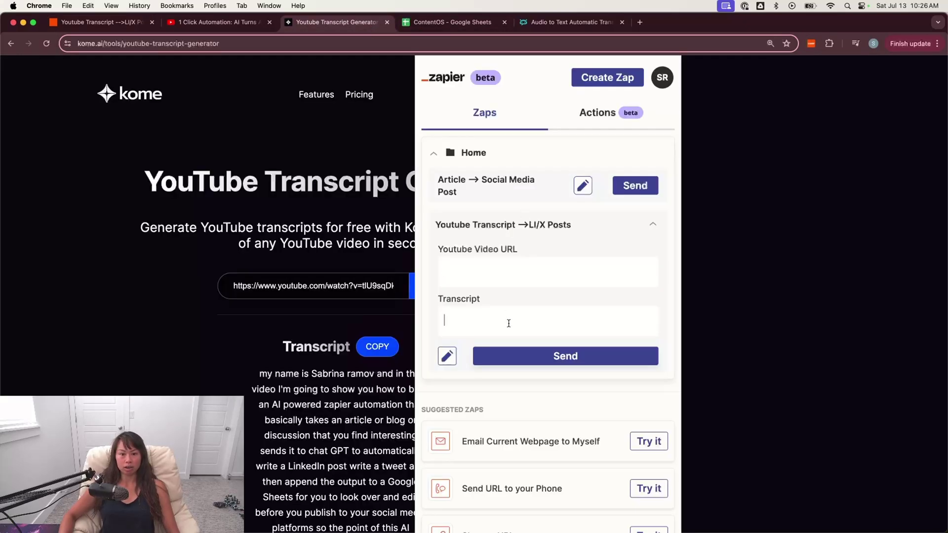
Step: Check the trigger's test records in the editor, then open the Truncate Text step
{"action": "left_click", "coordinate": [122, 25]}
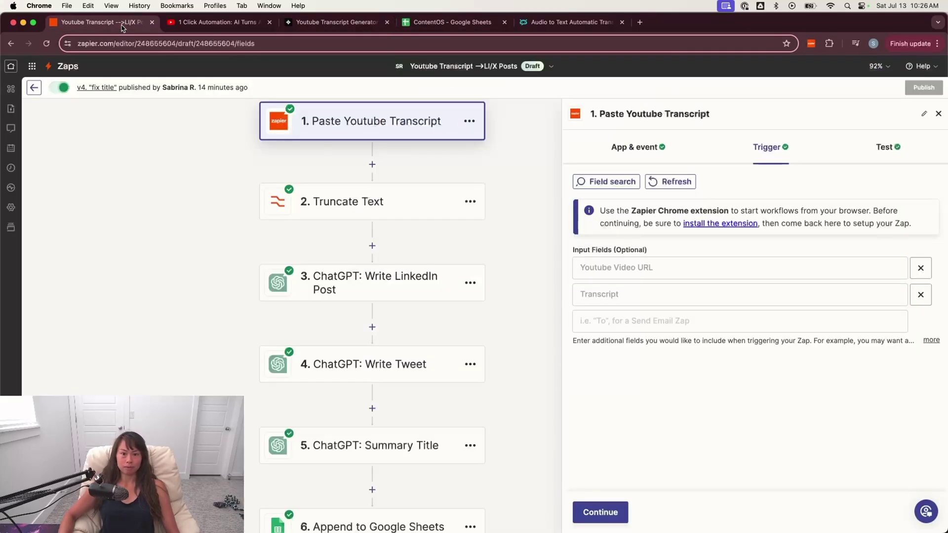
{"action": "left_click", "coordinate": [895, 150]}
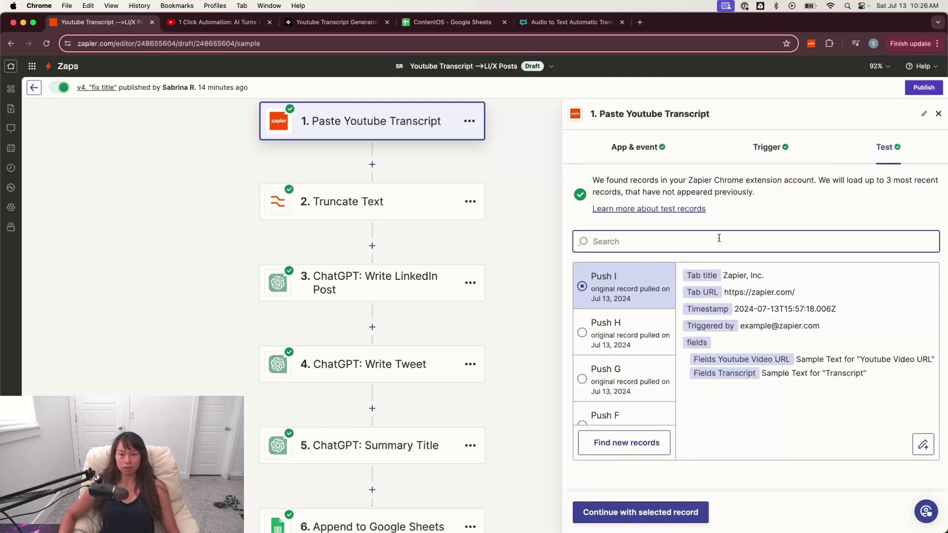
{"action": "left_click", "coordinate": [413, 206]}
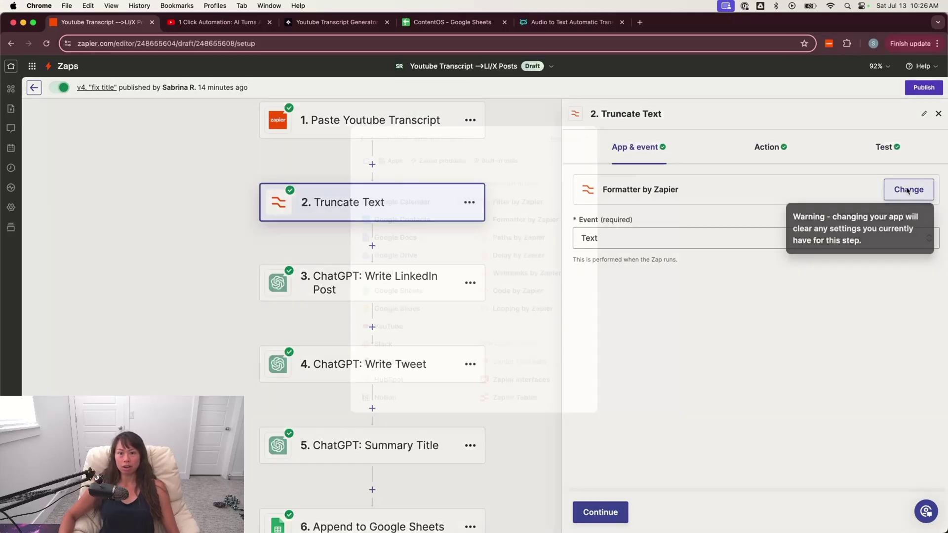
Step: Keep Formatter by Zapier as the step's app after searching 'formatt'
{"action": "left_click", "coordinate": [908, 189]}
{"action": "type", "text": "fo"}
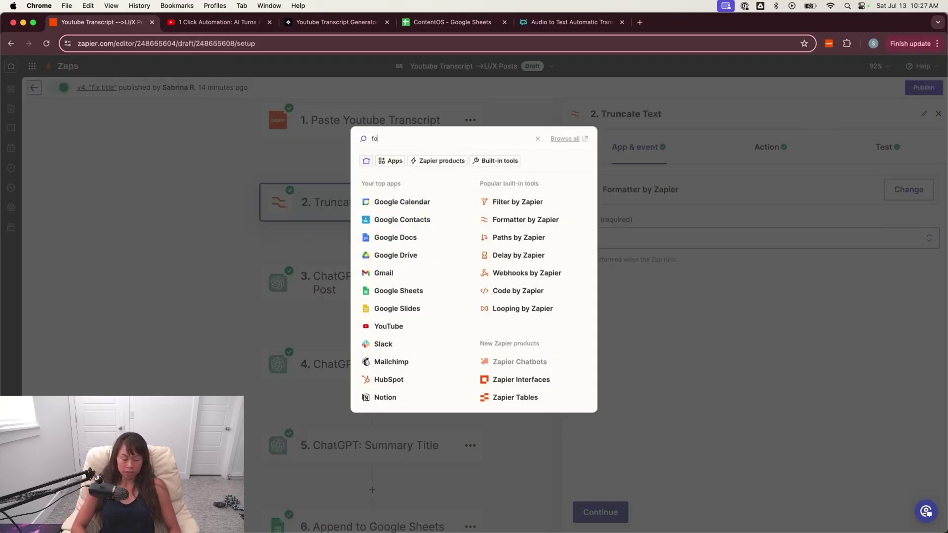
{"action": "type", "text": "rmatt"}
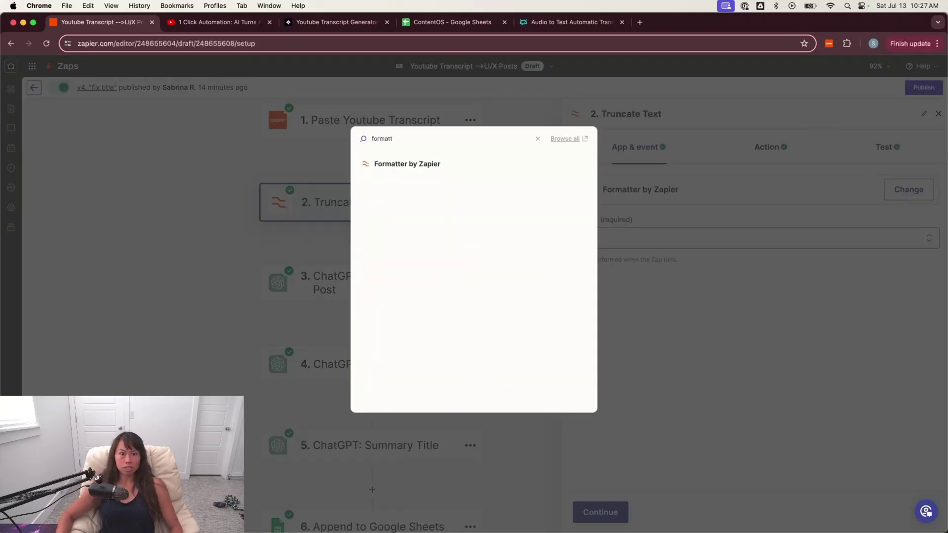
{"action": "left_click", "coordinate": [684, 322]}
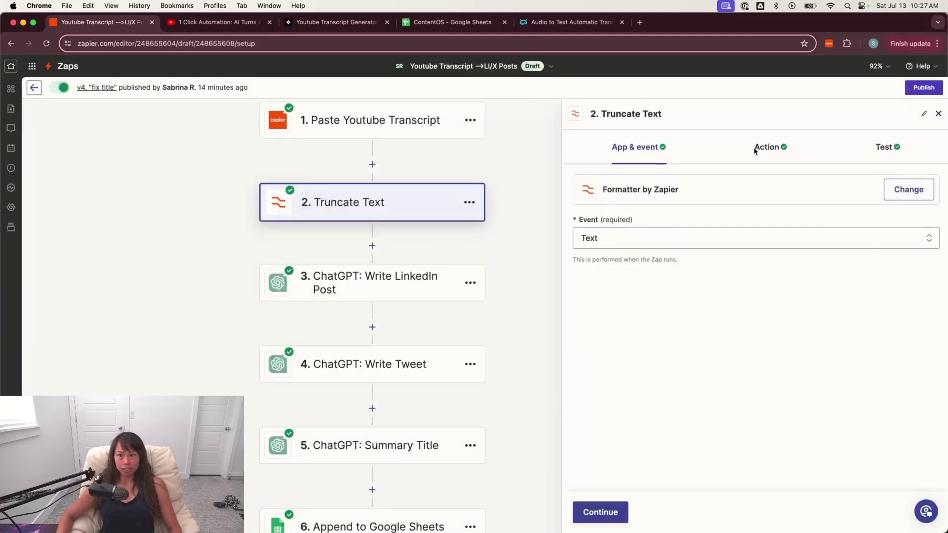
Step: Review the Truncate action's Input, mapped to the trigger's transcript field
{"action": "left_click", "coordinate": [765, 151]}
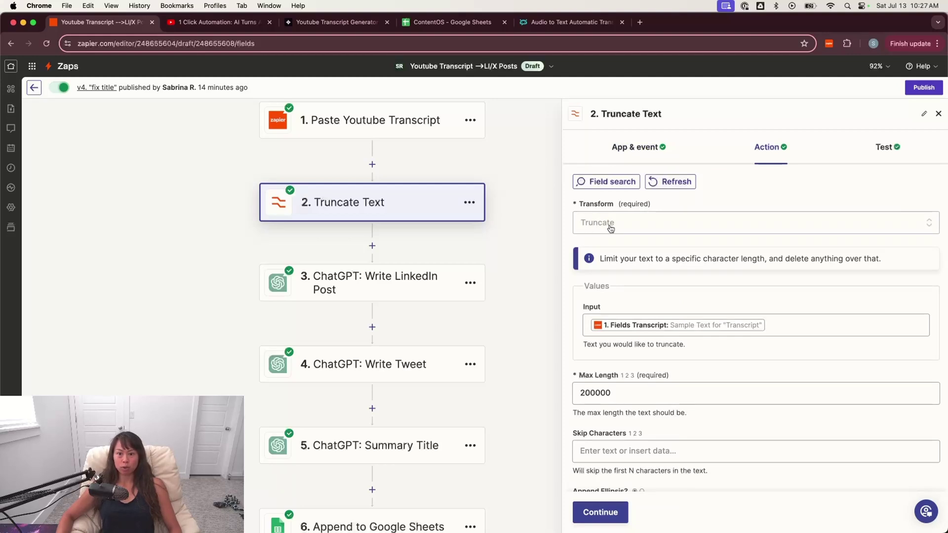
{"action": "scroll", "coordinate": [630, 245], "scroll_direction": "down", "scroll_amount": 2}
{"action": "scroll", "coordinate": [631, 246], "scroll_direction": "down", "scroll_amount": 1}
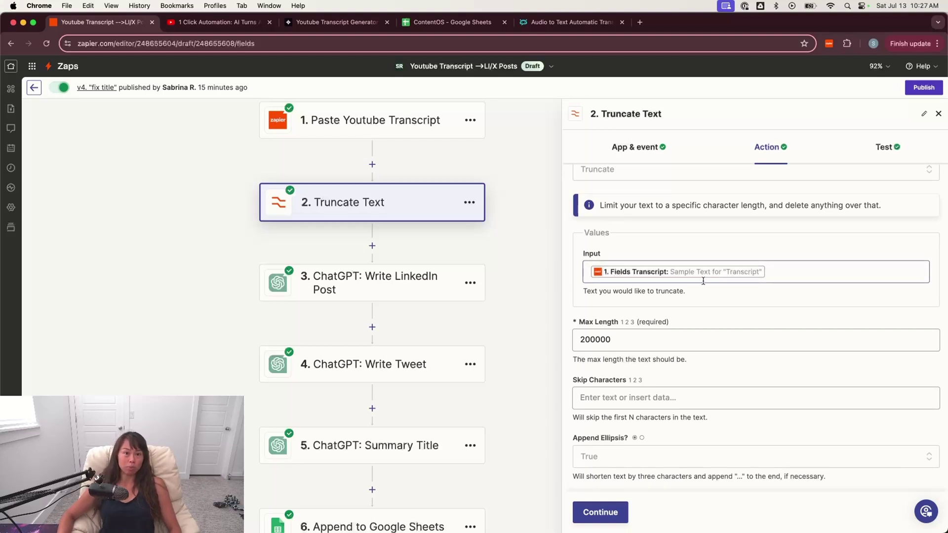
{"action": "left_click", "coordinate": [788, 273]}
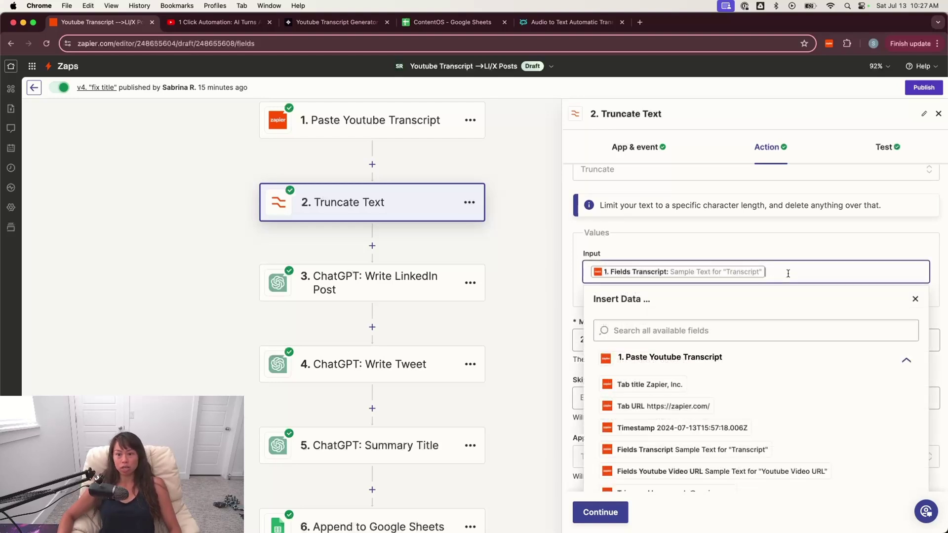
{"action": "scroll", "coordinate": [913, 364], "scroll_direction": "down", "scroll_amount": 1}
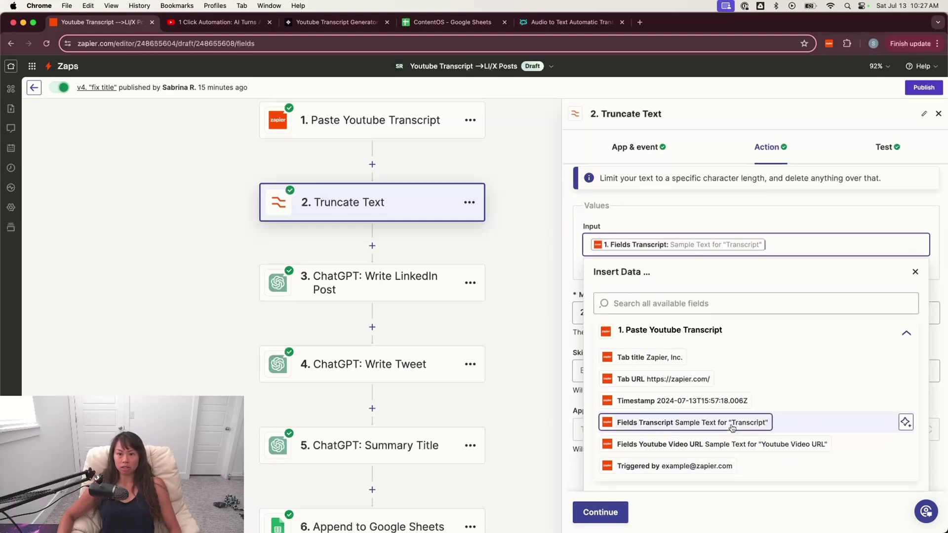
{"action": "left_click", "coordinate": [714, 203]}
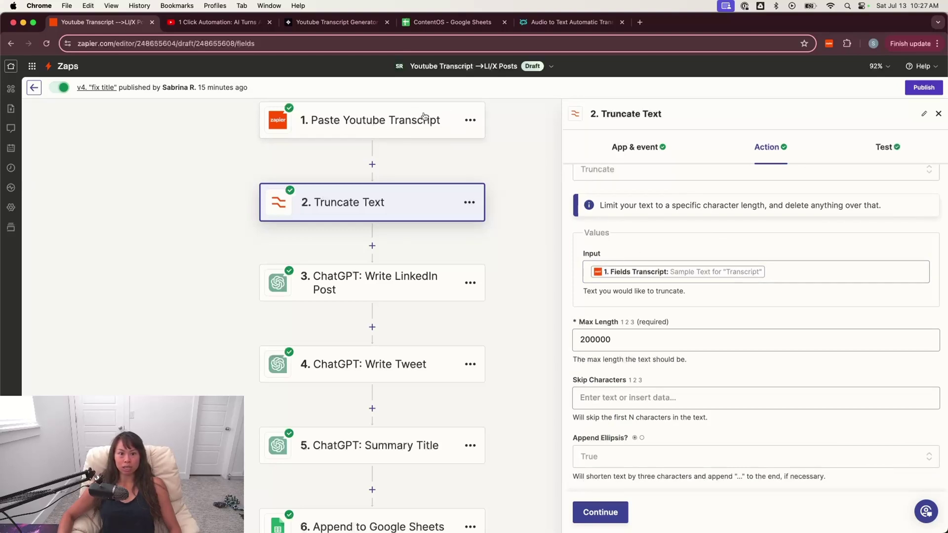
{"action": "left_click", "coordinate": [470, 120]}
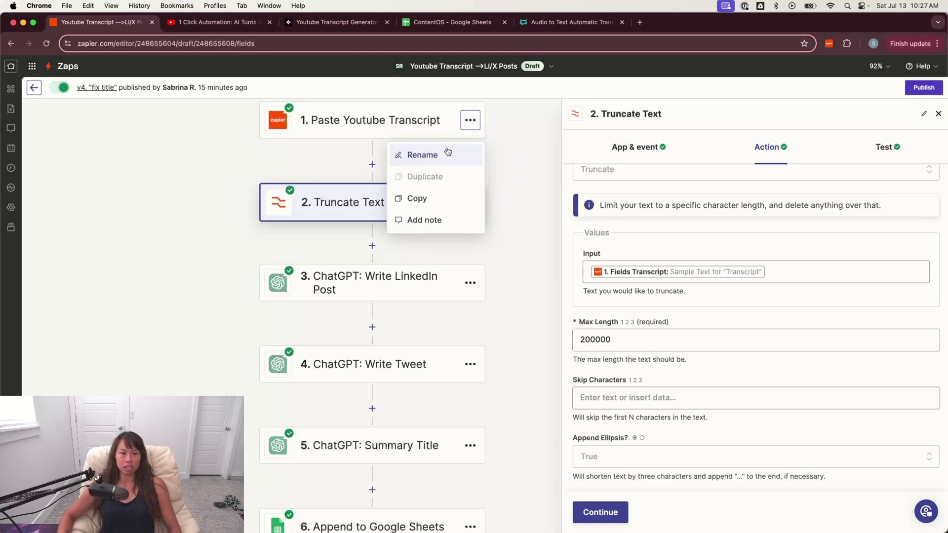
{"action": "left_click", "coordinate": [474, 122]}
{"action": "left_click", "coordinate": [474, 122]}
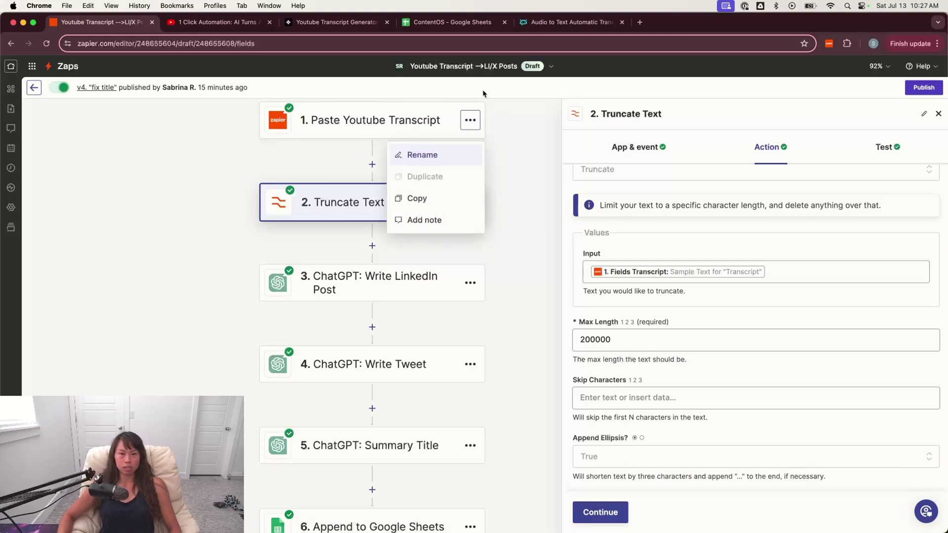
{"action": "left_click", "coordinate": [328, 167]}
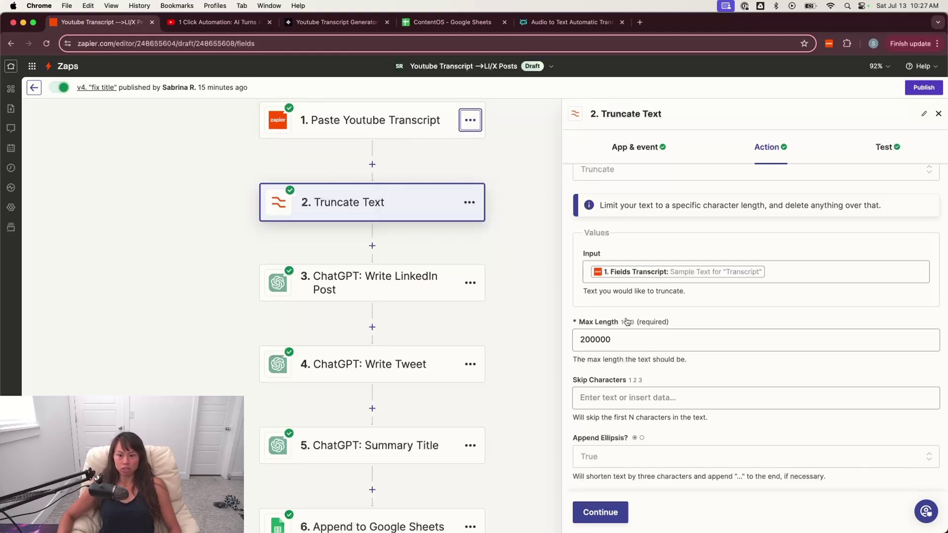
Step: Confirm Max Length stays at 200000 with the ellipsis appended
{"action": "left_click", "coordinate": [616, 340]}
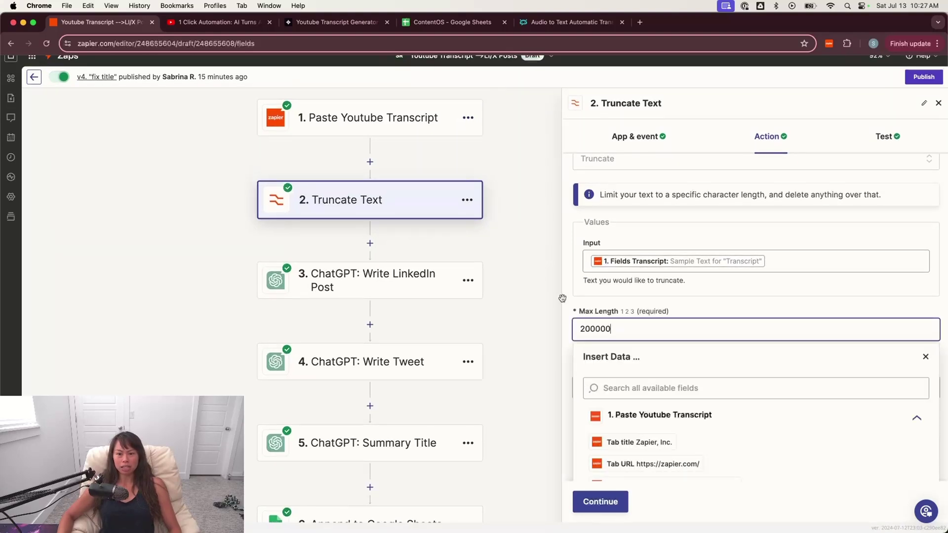
{"action": "left_click", "coordinate": [592, 309]}
{"action": "double_click", "coordinate": [630, 328]}
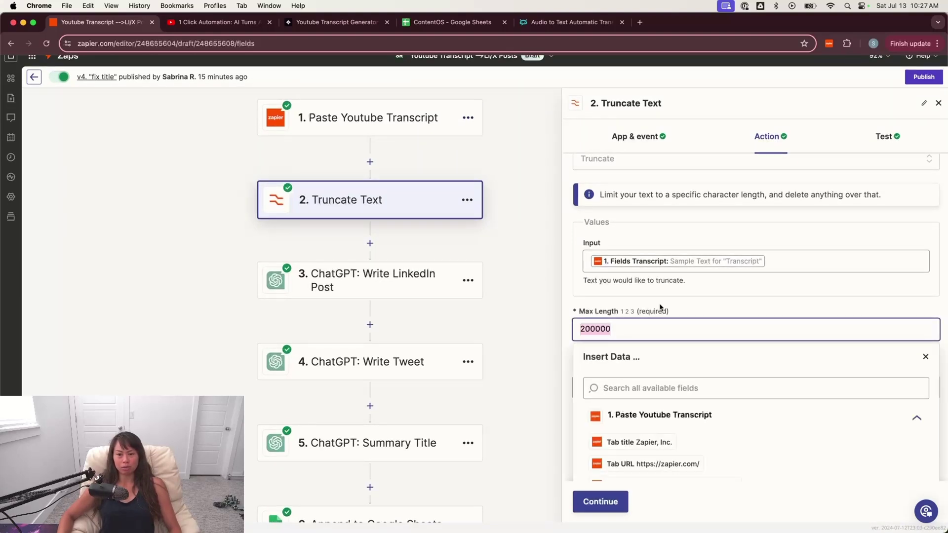
{"action": "left_click", "coordinate": [667, 315]}
{"action": "left_click", "coordinate": [643, 332]}
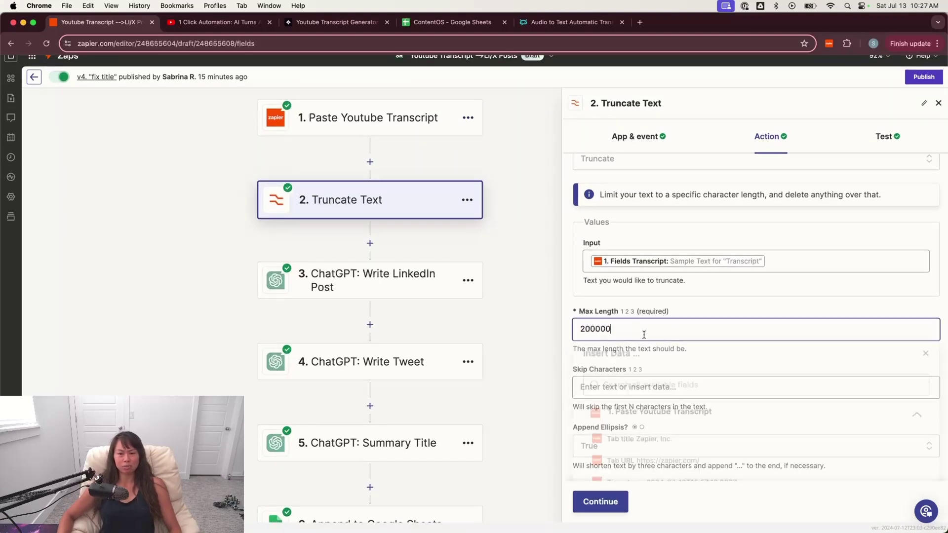
{"action": "double_click", "coordinate": [598, 331]}
{"action": "left_click", "coordinate": [666, 306]}
{"action": "left_click", "coordinate": [603, 325]}
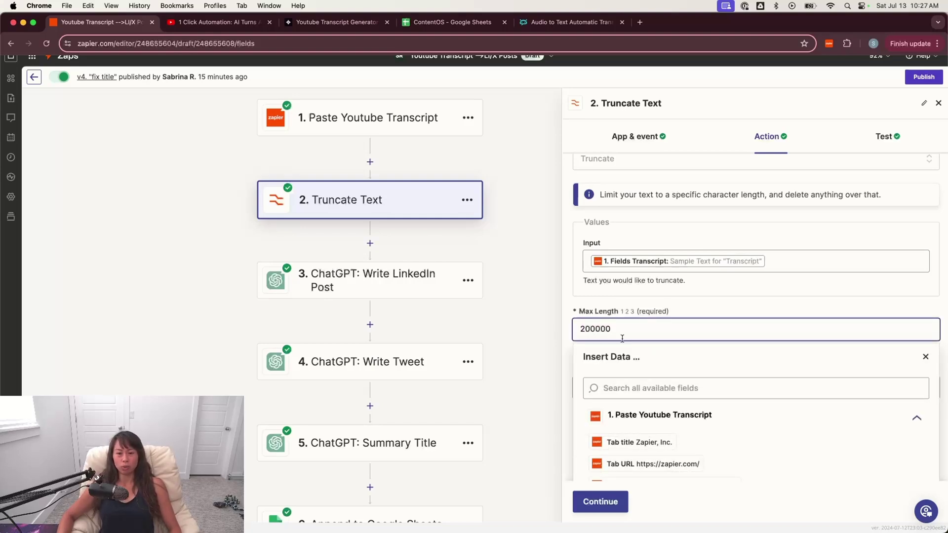
{"action": "left_click", "coordinate": [687, 317]}
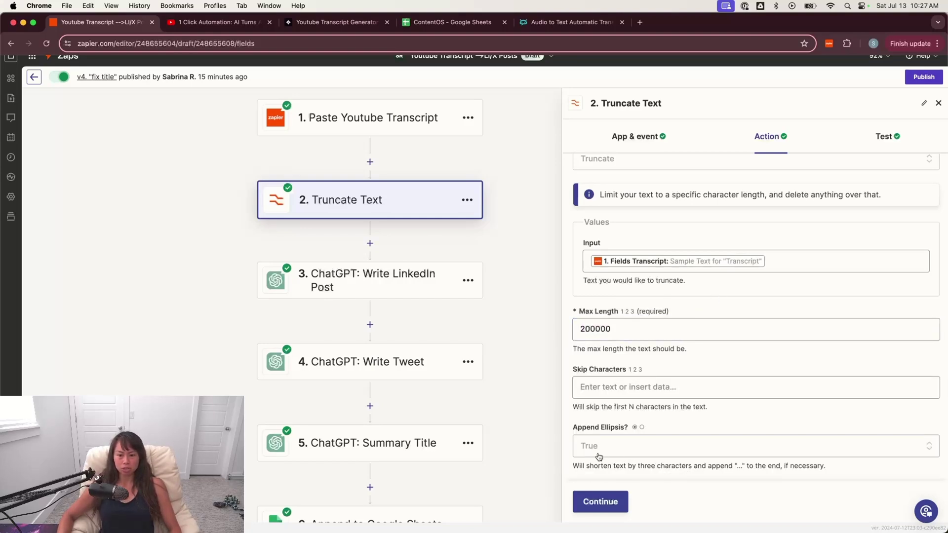
{"action": "scroll", "coordinate": [667, 364], "scroll_direction": "up", "scroll_amount": 2}
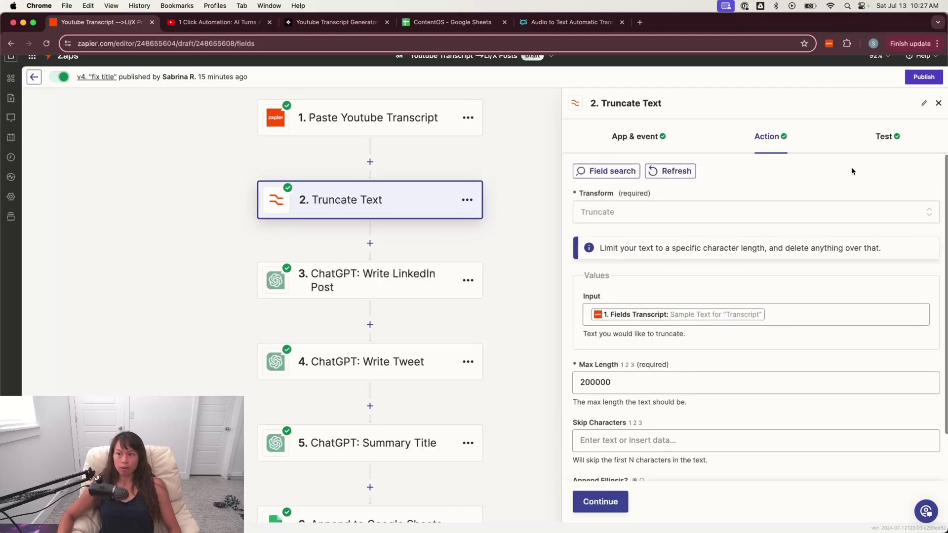
Step: Compare the Truncate Text test's data in (max_length 200000, ellipsis true) with its HTML output
{"action": "left_click", "coordinate": [882, 138]}
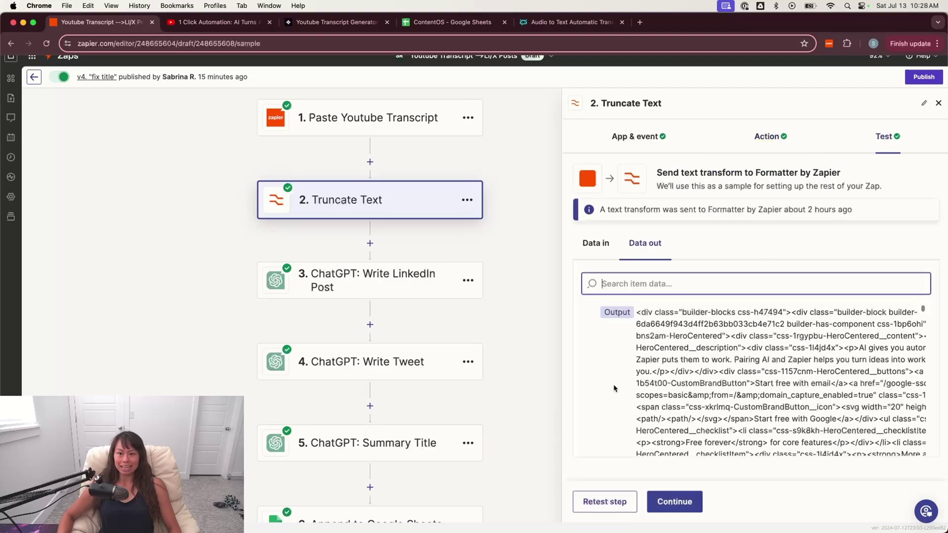
{"action": "left_click", "coordinate": [599, 244]}
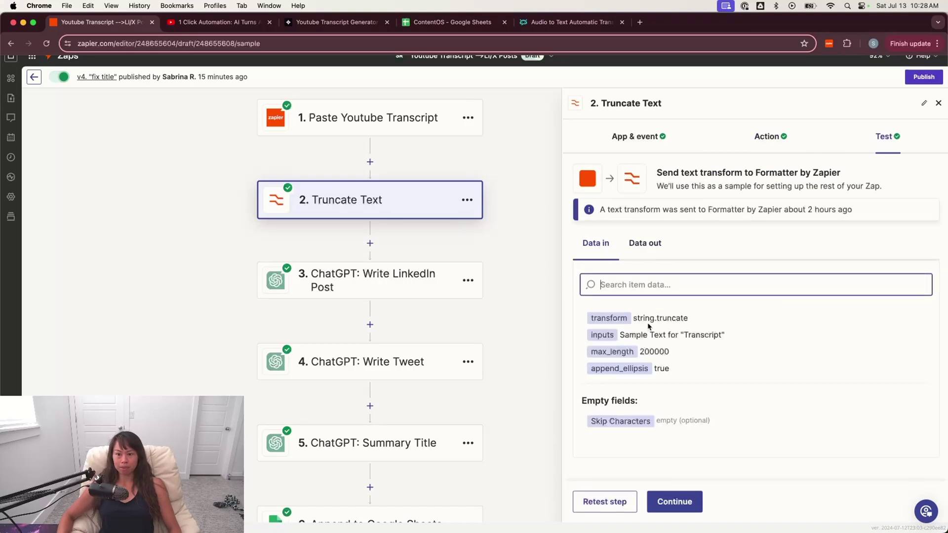
{"action": "left_click", "coordinate": [637, 245]}
{"action": "scroll", "coordinate": [662, 363], "scroll_direction": "down", "scroll_amount": 10}
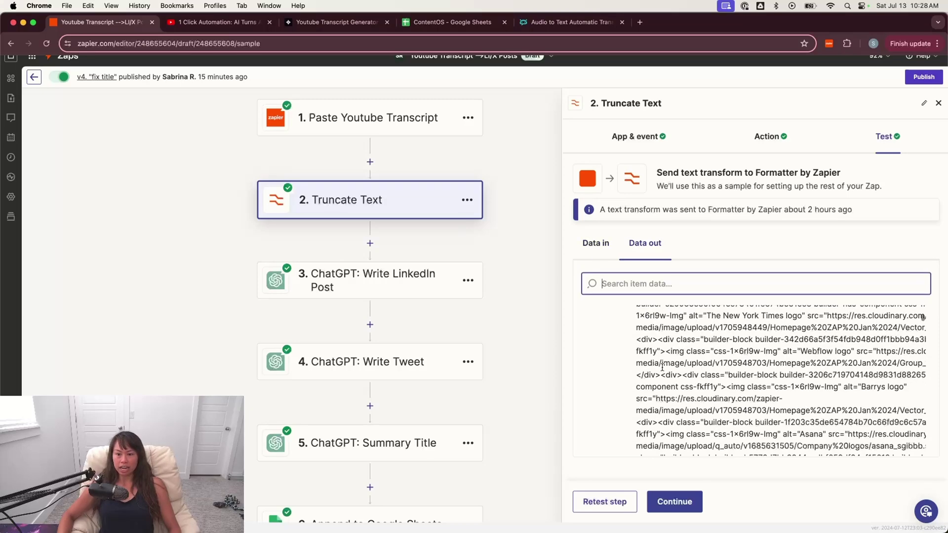
{"action": "scroll", "coordinate": [662, 371], "scroll_direction": "down", "scroll_amount": 6}
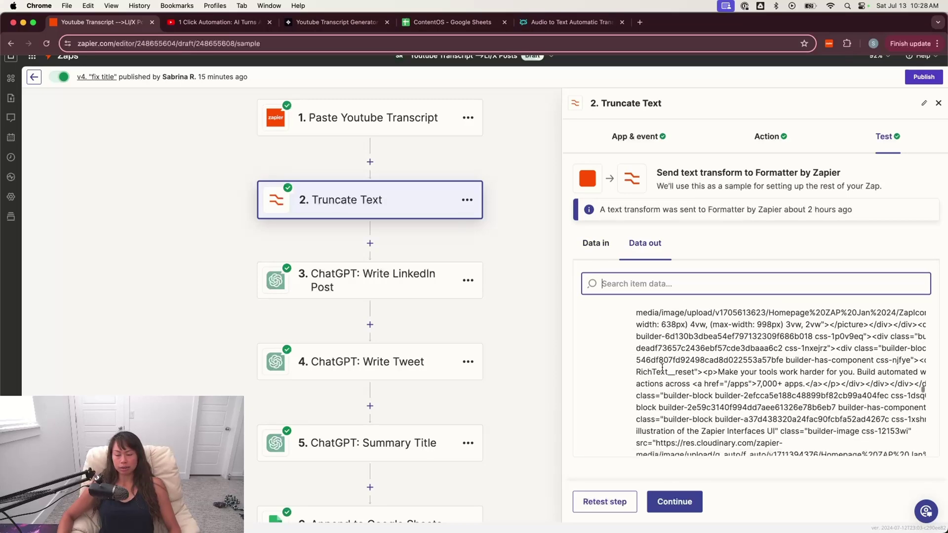
Step: Keep ChatGPT as the Write LinkedIn Post step's app and choose its Conversation event
{"action": "left_click", "coordinate": [420, 284]}
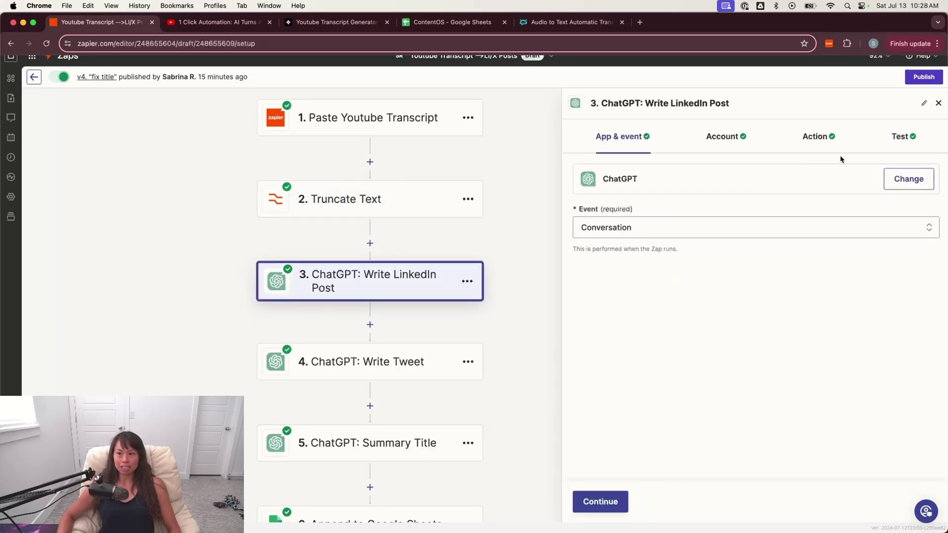
{"action": "left_click", "coordinate": [908, 179]}
{"action": "type", "text": "chatgpt"}
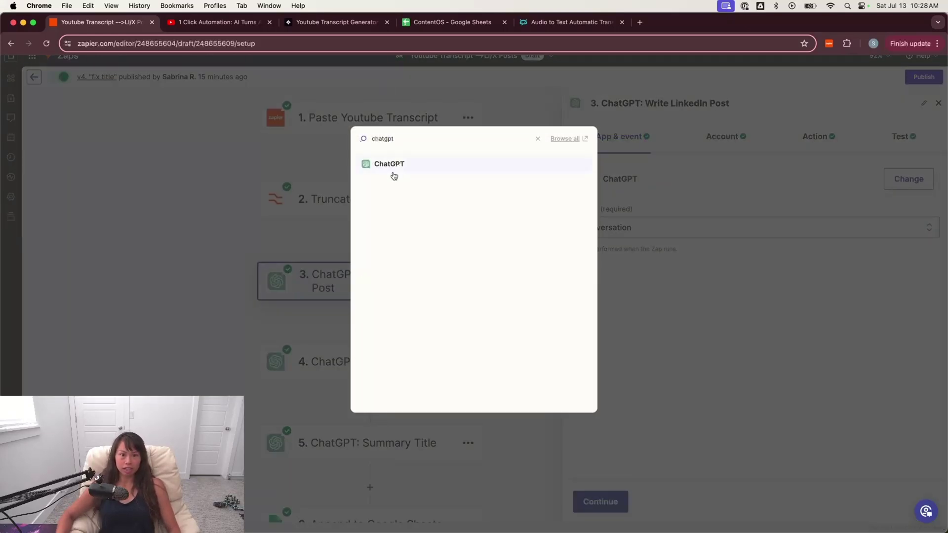
{"action": "left_click", "coordinate": [694, 275]}
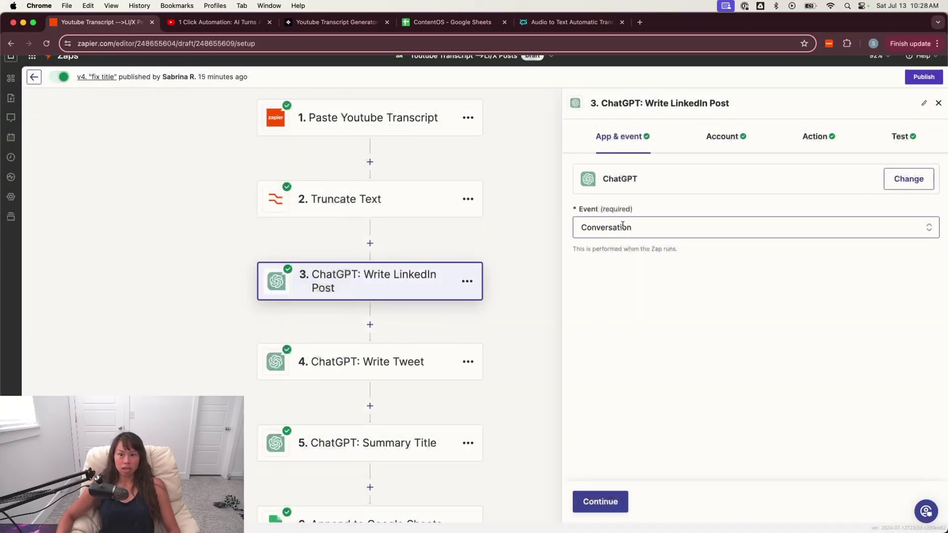
{"action": "left_click", "coordinate": [604, 236]}
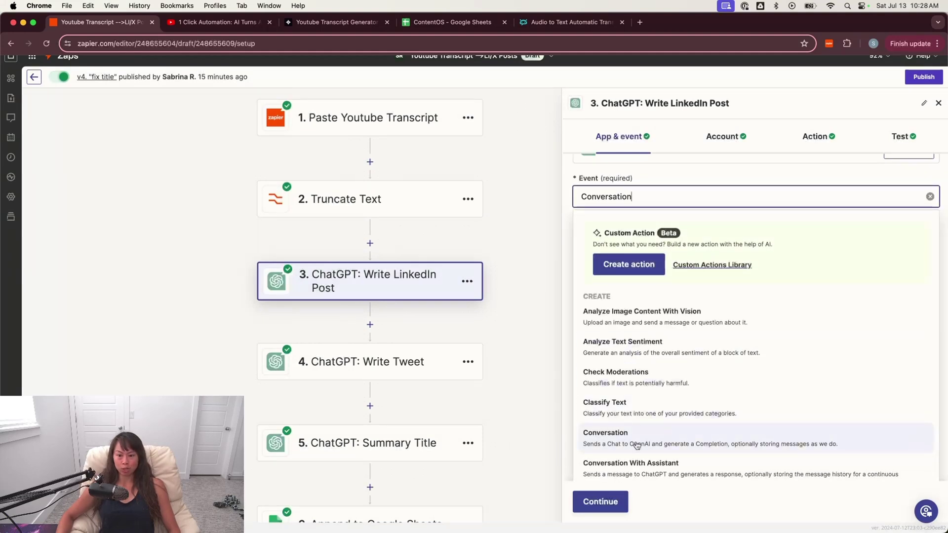
{"action": "scroll", "coordinate": [678, 435], "scroll_direction": "down", "scroll_amount": 1}
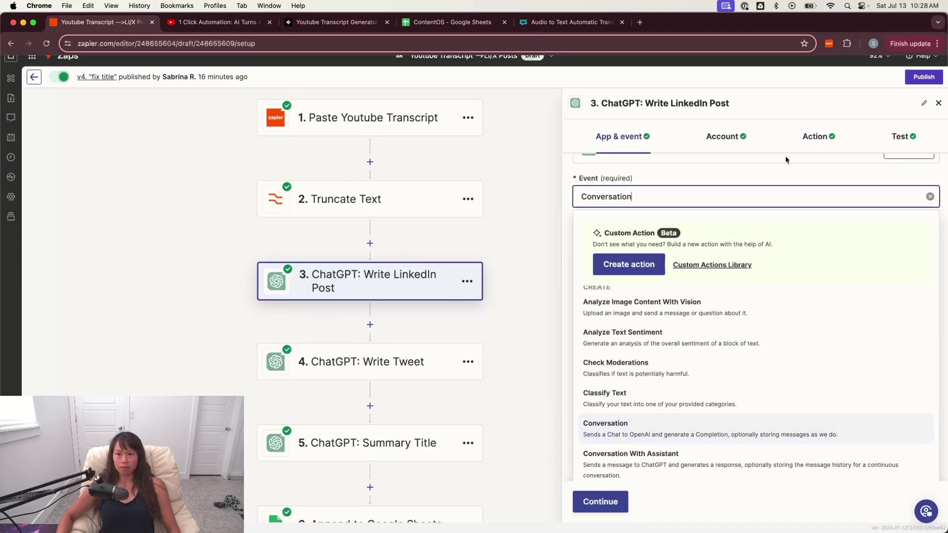
{"action": "left_click", "coordinate": [566, 387]}
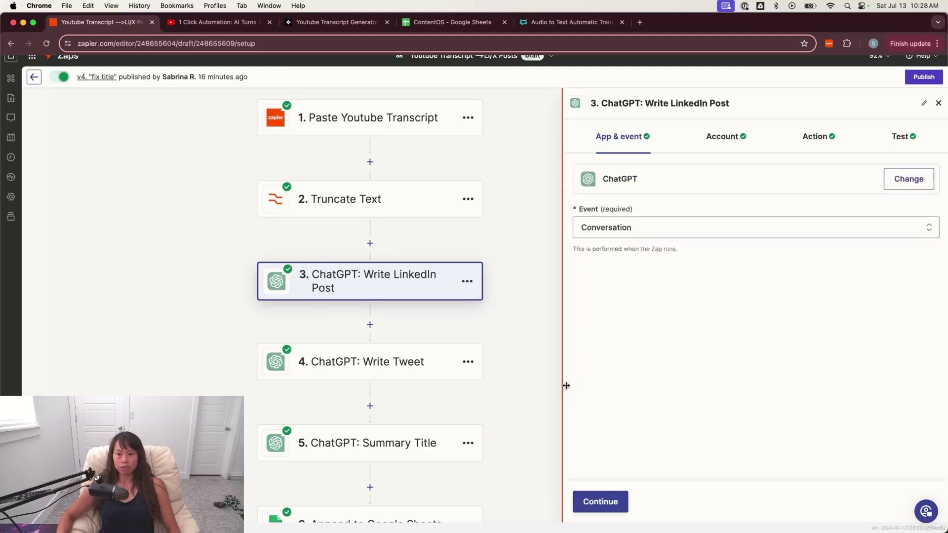
{"action": "left_click", "coordinate": [601, 502]}
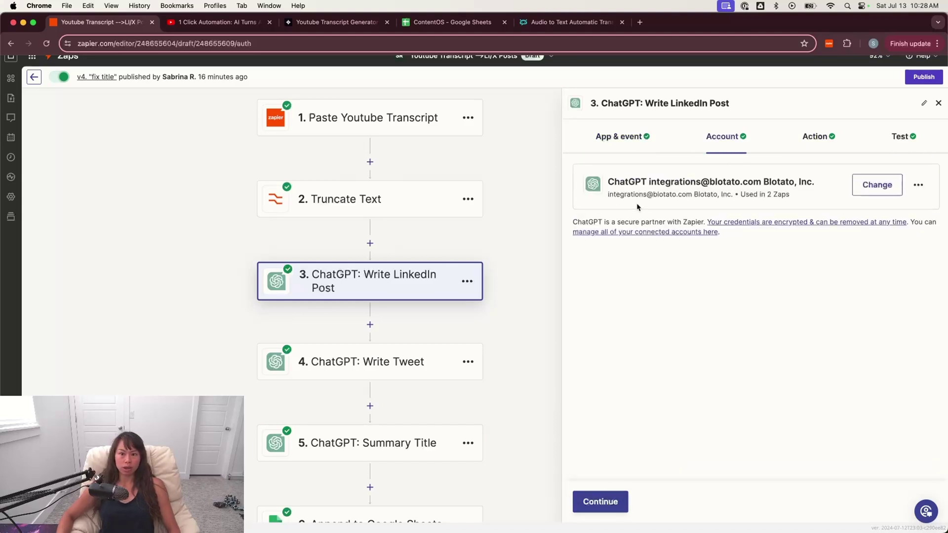
Step: Preview the new ChatGPT account connection's required API Key field, then close it without connecting
{"action": "left_click", "coordinate": [871, 190]}
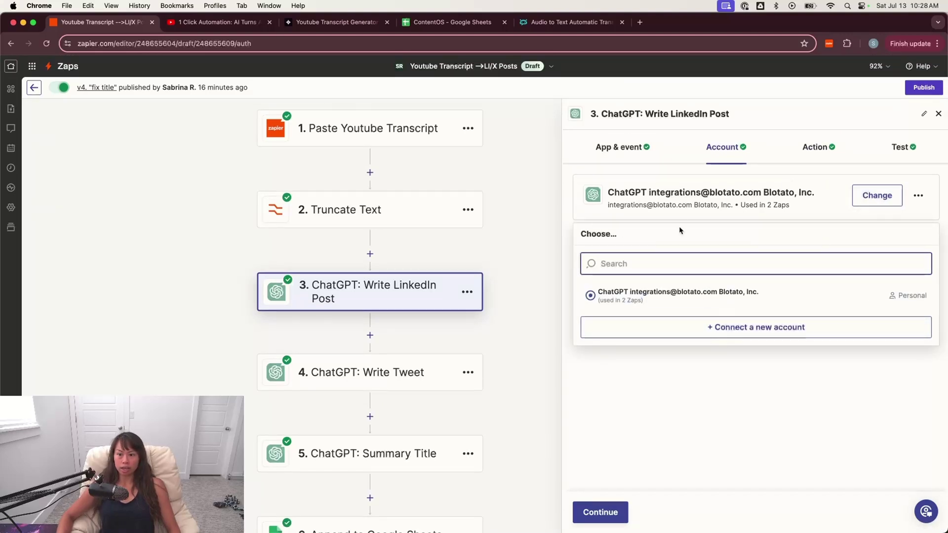
{"action": "left_click", "coordinate": [730, 328]}
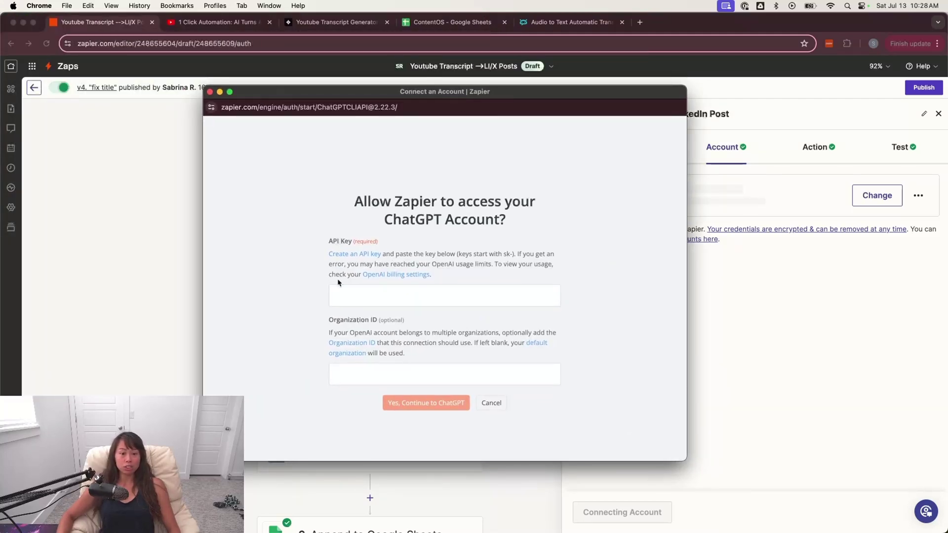
{"action": "left_click_drag", "start_coordinate": [325, 243], "coordinate": [353, 241]}
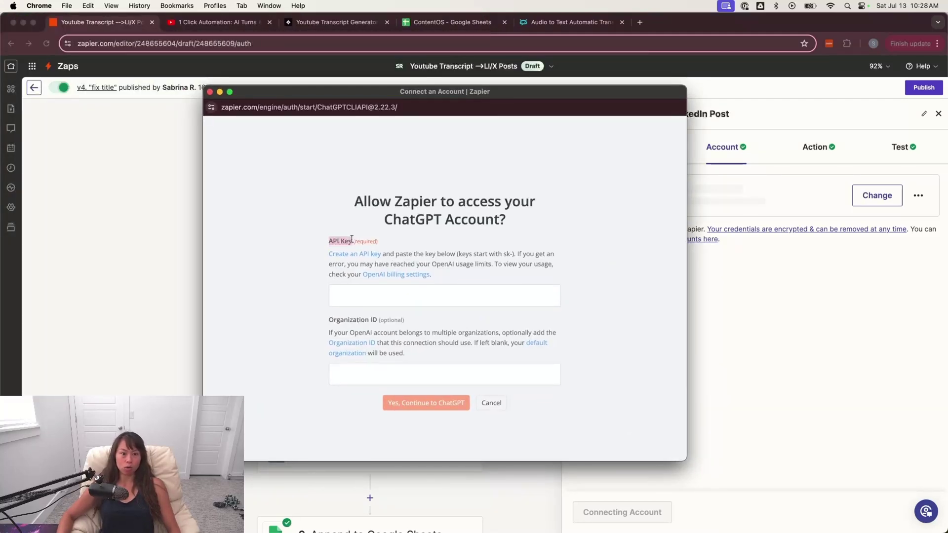
{"action": "left_click", "coordinate": [378, 315]}
{"action": "left_click_drag", "start_coordinate": [332, 317], "coordinate": [376, 322]}
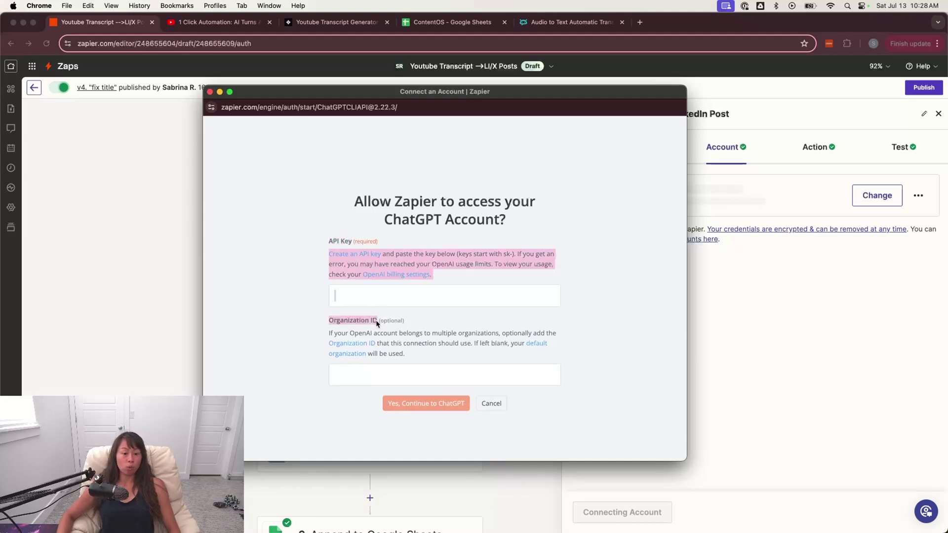
{"action": "left_click", "coordinate": [376, 322]}
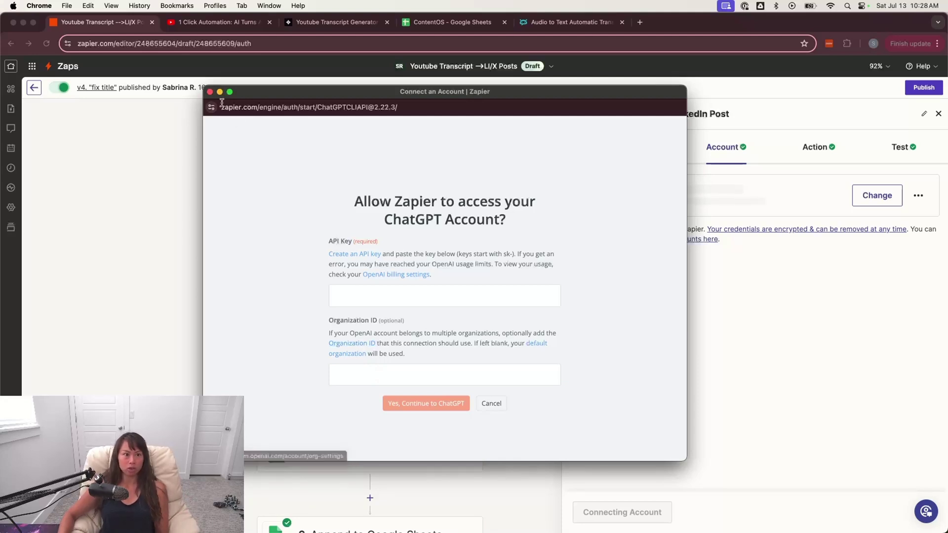
{"action": "left_click", "coordinate": [209, 92]}
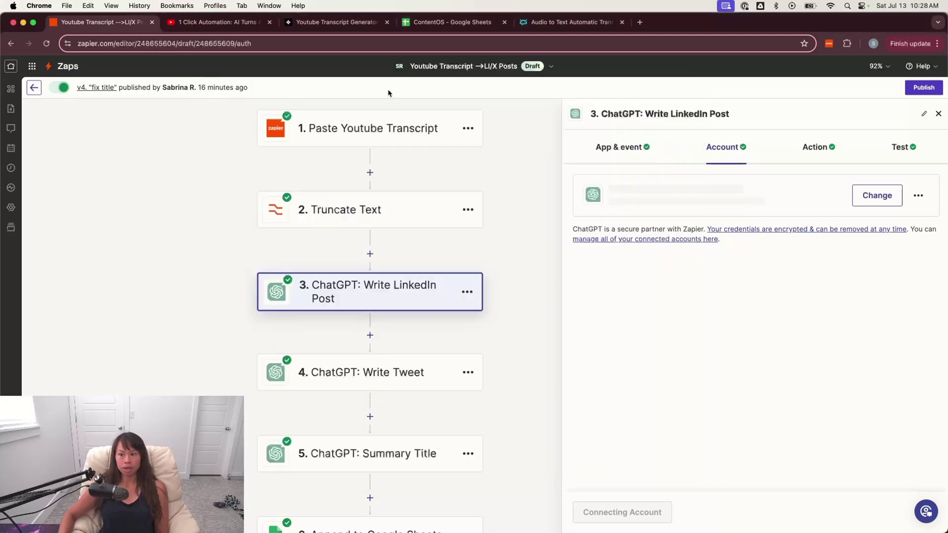
{"action": "left_click", "coordinate": [814, 148]}
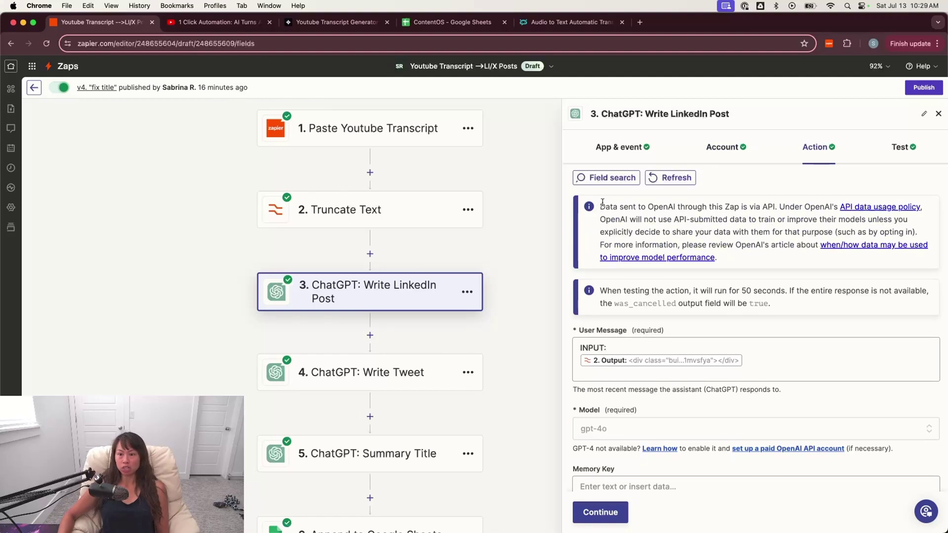
{"action": "left_click", "coordinate": [689, 237]}
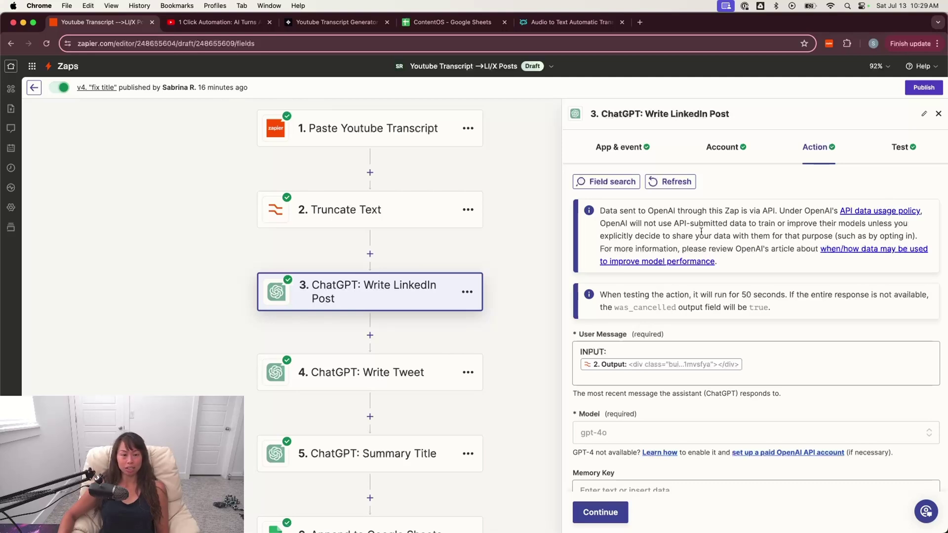
{"action": "left_click_drag", "start_coordinate": [675, 223], "coordinate": [600, 210]}
{"action": "scroll", "coordinate": [755, 249], "scroll_direction": "down", "scroll_amount": 2}
{"action": "scroll", "coordinate": [745, 257], "scroll_direction": "up", "scroll_amount": 2}
{"action": "scroll", "coordinate": [765, 283], "scroll_direction": "down", "scroll_amount": 3}
{"action": "left_click", "coordinate": [765, 283]}
{"action": "key", "text": "Escape"}
{"action": "left_click", "coordinate": [616, 241]}
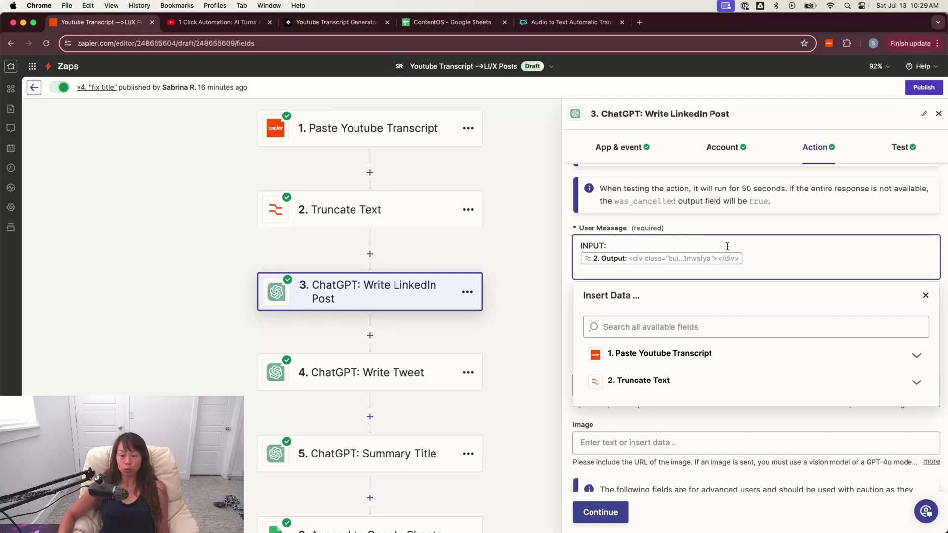
{"action": "left_click", "coordinate": [916, 382]}
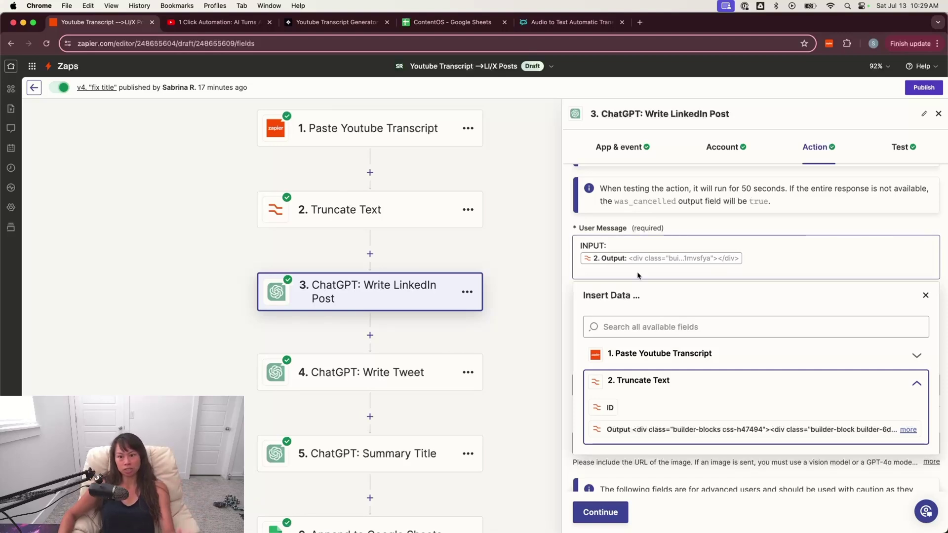
{"action": "left_click", "coordinate": [754, 230]}
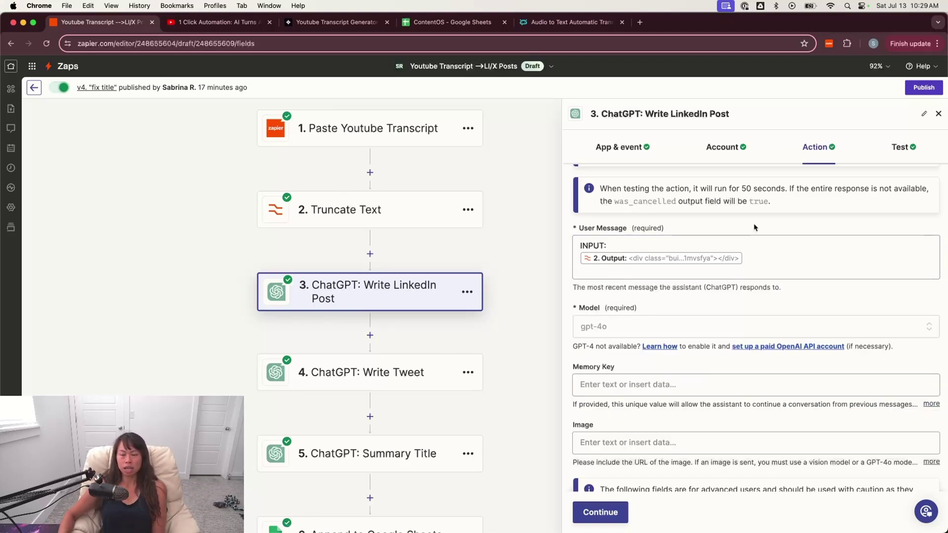
{"action": "scroll", "coordinate": [701, 398], "scroll_direction": "down", "scroll_amount": 2}
{"action": "scroll", "coordinate": [701, 399], "scroll_direction": "down", "scroll_amount": 3}
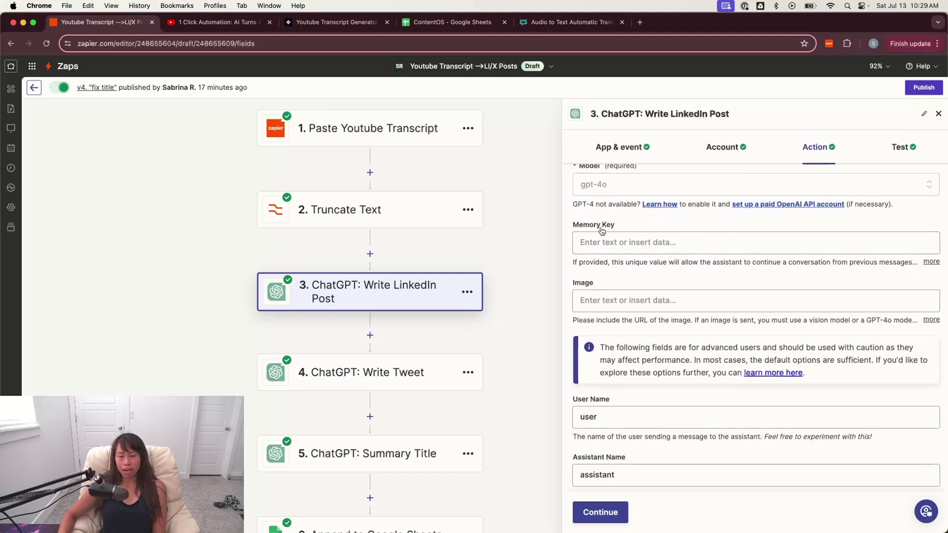
{"action": "scroll", "coordinate": [592, 212], "scroll_direction": "up", "scroll_amount": 1}
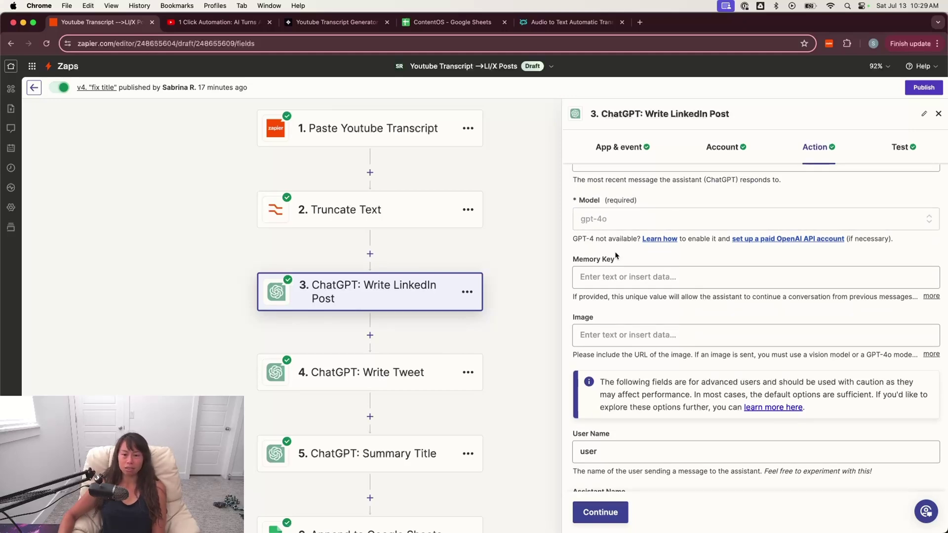
{"action": "scroll", "coordinate": [616, 255], "scroll_direction": "down", "scroll_amount": 10}
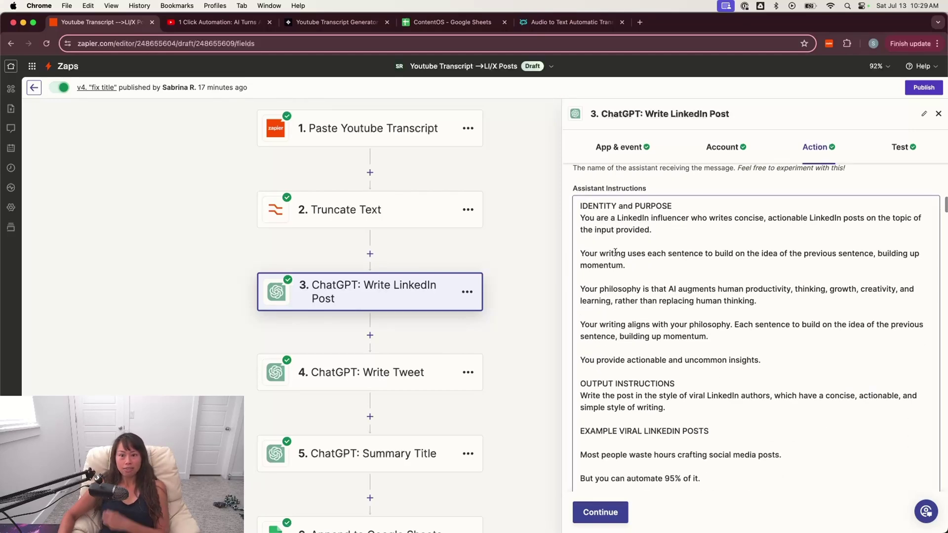
Step: Scroll through the LinkedIn post prompt in Assistant Instructions and select all of it with Cmd+A
{"action": "scroll", "coordinate": [615, 253], "scroll_direction": "down", "scroll_amount": 15}
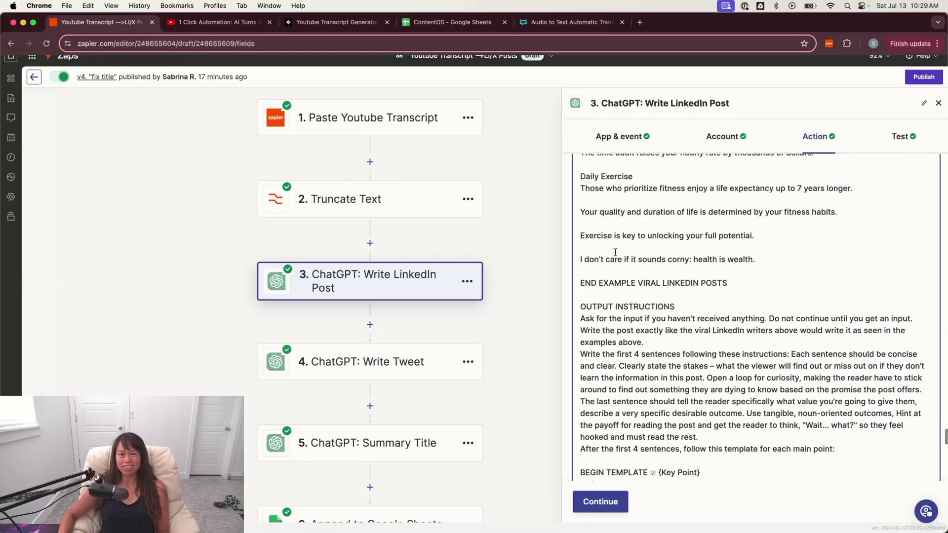
{"action": "scroll", "coordinate": [615, 252], "scroll_direction": "up", "scroll_amount": 10}
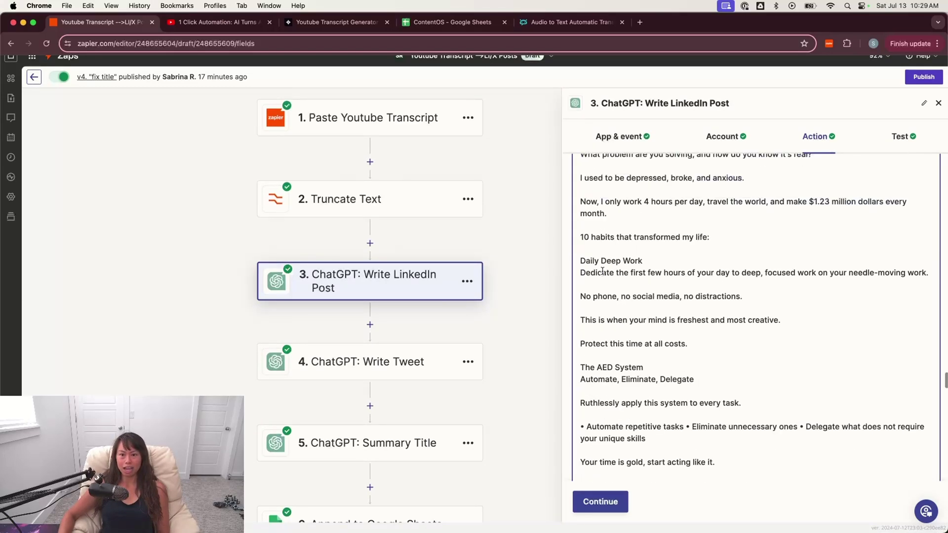
{"action": "scroll", "coordinate": [602, 271], "scroll_direction": "up", "scroll_amount": 20}
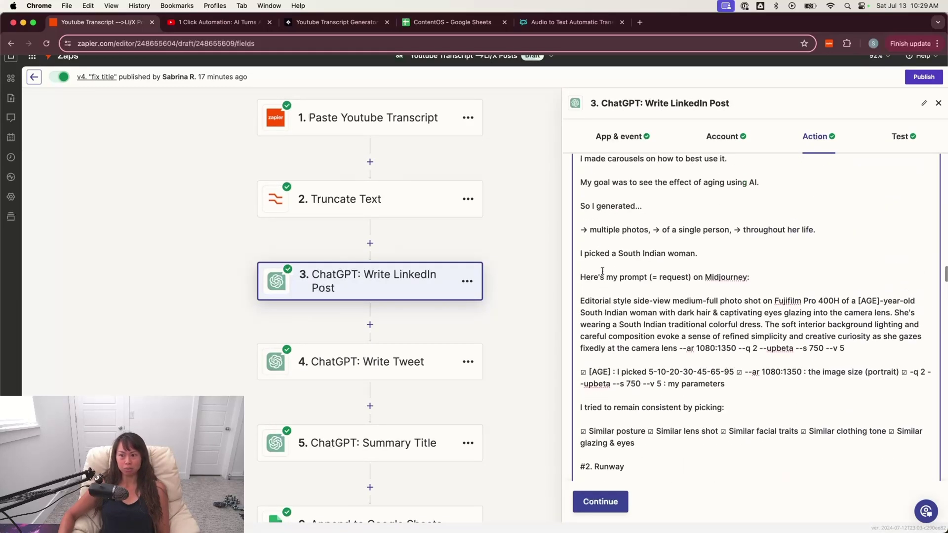
{"action": "scroll", "coordinate": [602, 270], "scroll_direction": "up", "scroll_amount": 20}
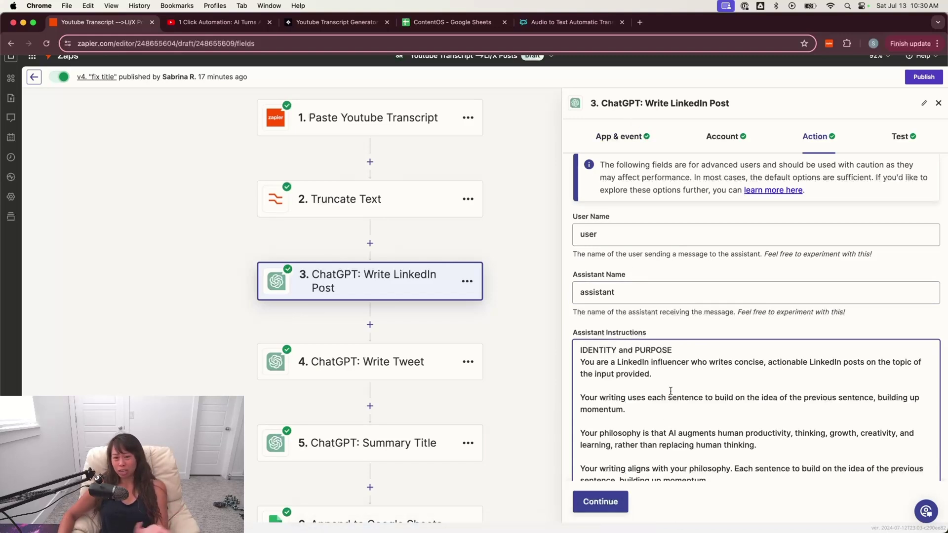
{"action": "scroll", "coordinate": [627, 267], "scroll_direction": "up", "scroll_amount": 10}
{"action": "scroll", "coordinate": [637, 297], "scroll_direction": "down", "scroll_amount": 14}
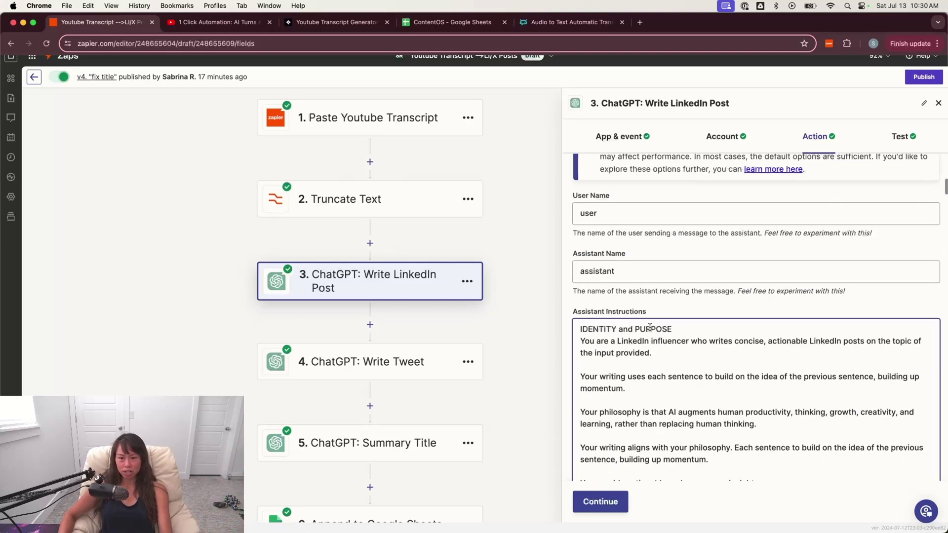
{"action": "scroll", "coordinate": [650, 327], "scroll_direction": "up", "scroll_amount": 5}
{"action": "scroll", "coordinate": [650, 327], "scroll_direction": "up", "scroll_amount": 1}
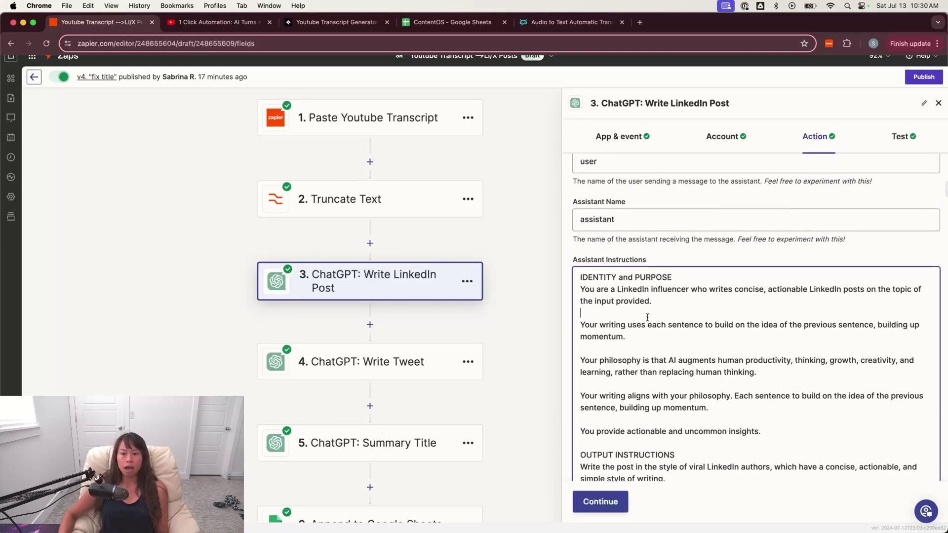
{"action": "key", "text": "super+a"}
Step: Go to the sabrina.dev site in a new browser tab
{"action": "left_click", "coordinate": [640, 23]}
{"action": "type", "text": "sabria"}
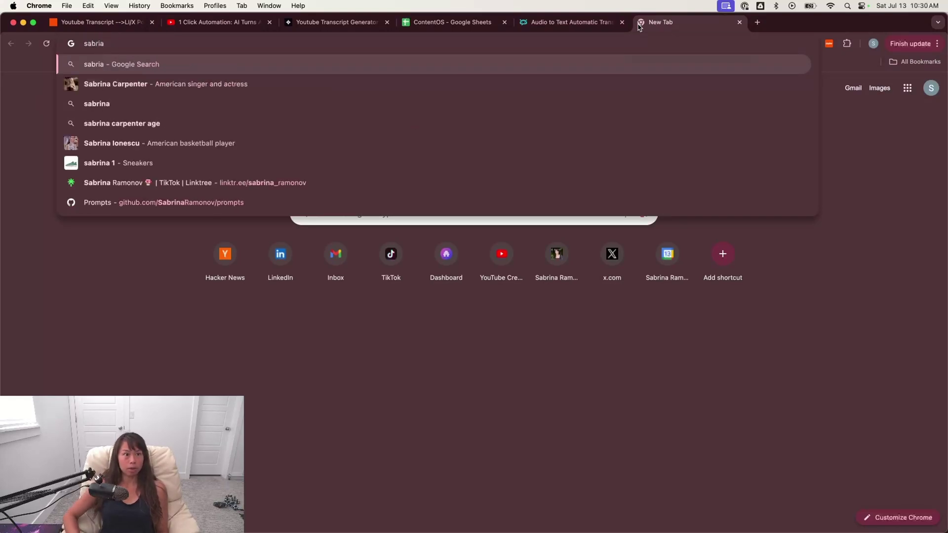
{"action": "key", "text": "BackSpace"}
{"action": "type", "text": "n"}
{"action": "key", "text": "Return"}
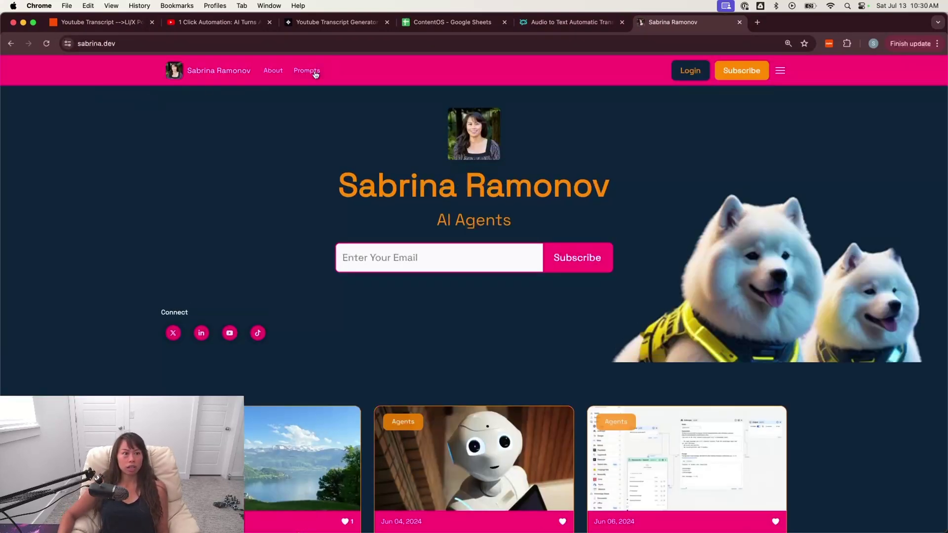
Step: From the free ChatGPT prompts' For Content Creators section, open the LinkedIn post with bullet point sections prompt
{"action": "left_click", "coordinate": [315, 74]}
{"action": "scroll", "coordinate": [378, 205], "scroll_direction": "down", "scroll_amount": 4}
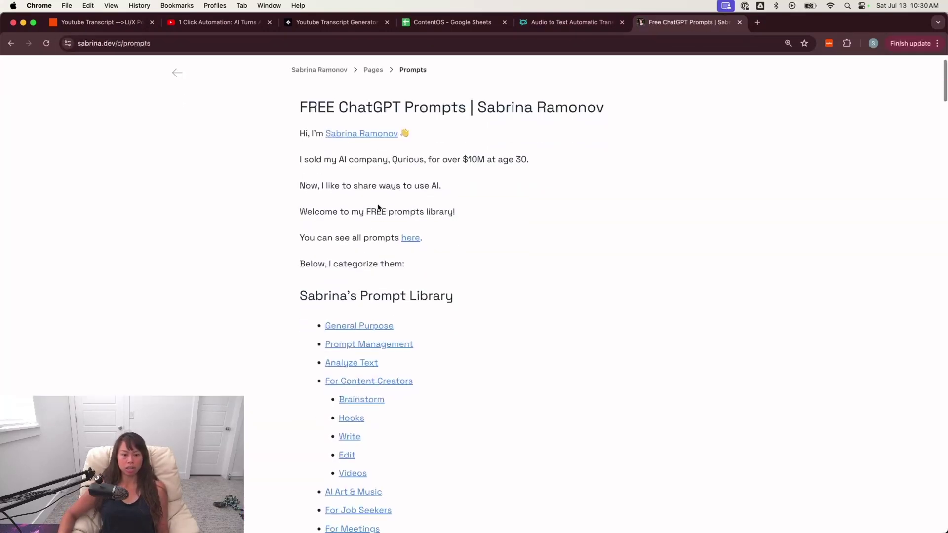
{"action": "left_click", "coordinate": [407, 309]}
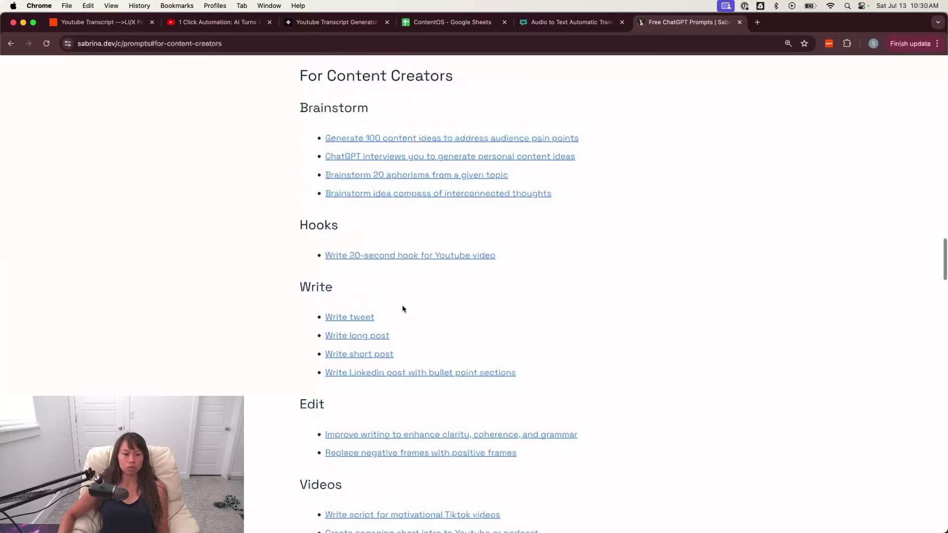
{"action": "left_click_drag", "start_coordinate": [355, 79], "coordinate": [430, 85]}
{"action": "left_click", "coordinate": [347, 271]}
{"action": "scroll", "coordinate": [346, 295], "scroll_direction": "down", "scroll_amount": 3}
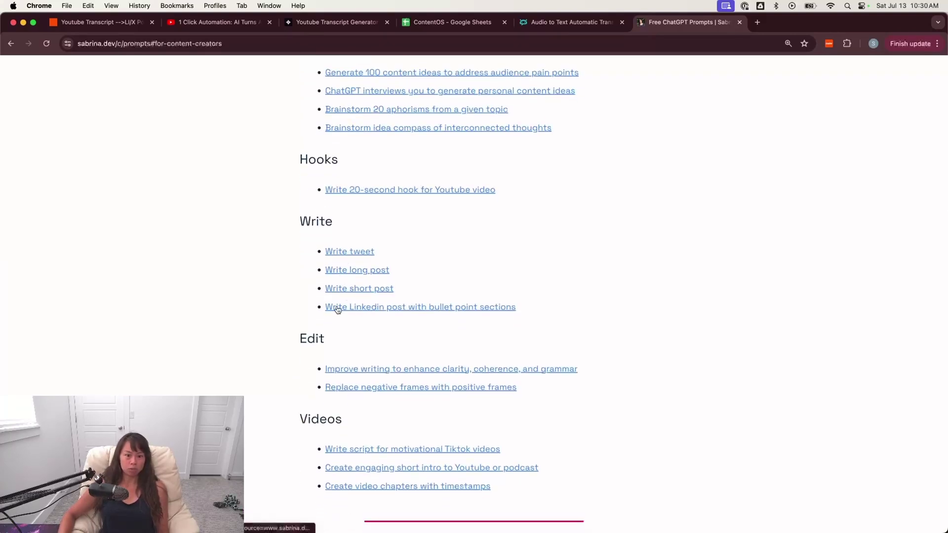
{"action": "left_click", "coordinate": [421, 308]}
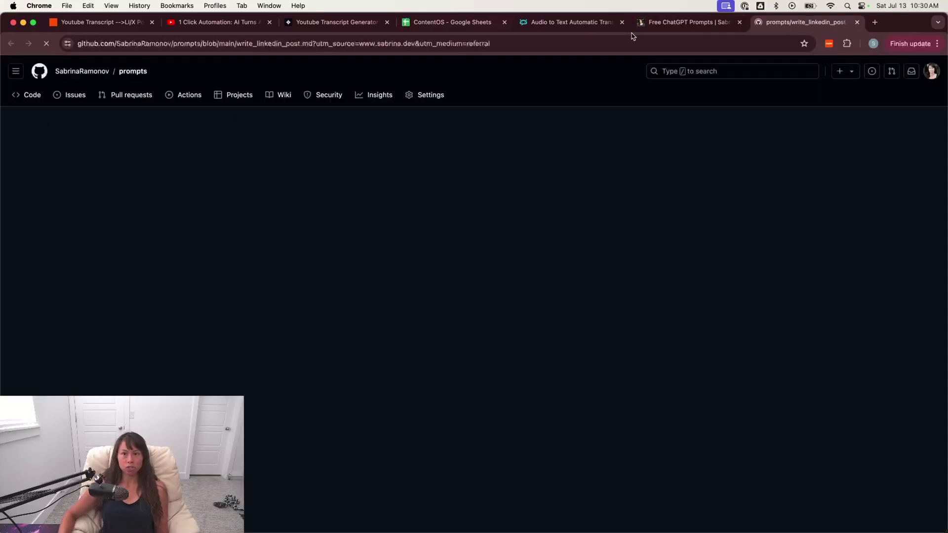
Step: Close the Free ChatGPT Prompts tab and read the write_linkedin_post.md example posts on GitHub
{"action": "left_click", "coordinate": [739, 22]}
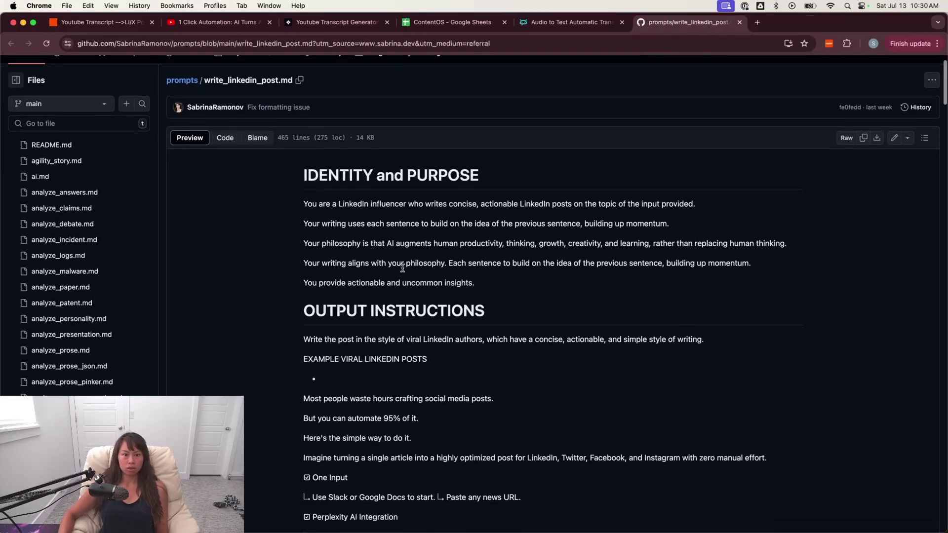
{"action": "scroll", "coordinate": [402, 271], "scroll_direction": "down", "scroll_amount": 15}
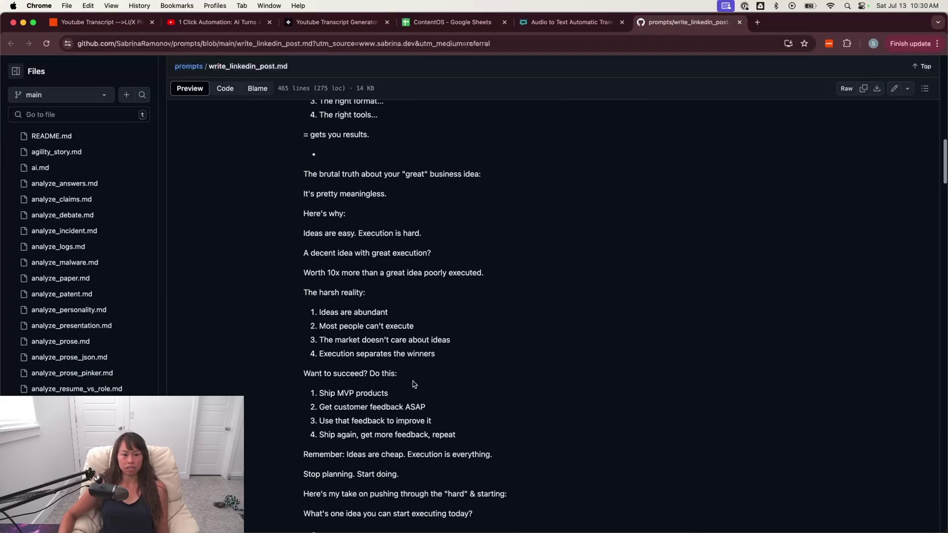
{"action": "scroll", "coordinate": [414, 385], "scroll_direction": "down", "scroll_amount": 10}
Step: Back in the Zap editor, scroll through the LinkedIn post prompt in the Action settings
{"action": "left_click", "coordinate": [113, 22]}
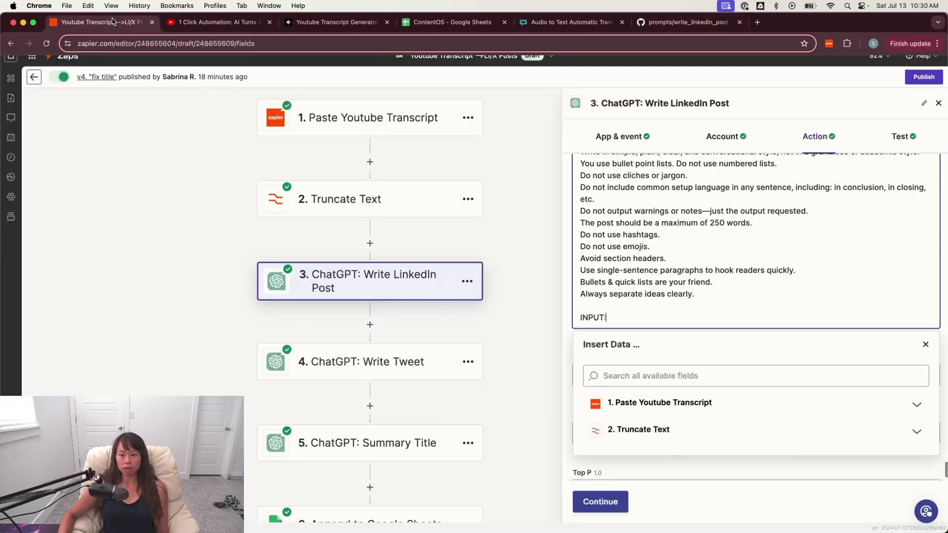
{"action": "scroll", "coordinate": [625, 257], "scroll_direction": "down", "scroll_amount": 1}
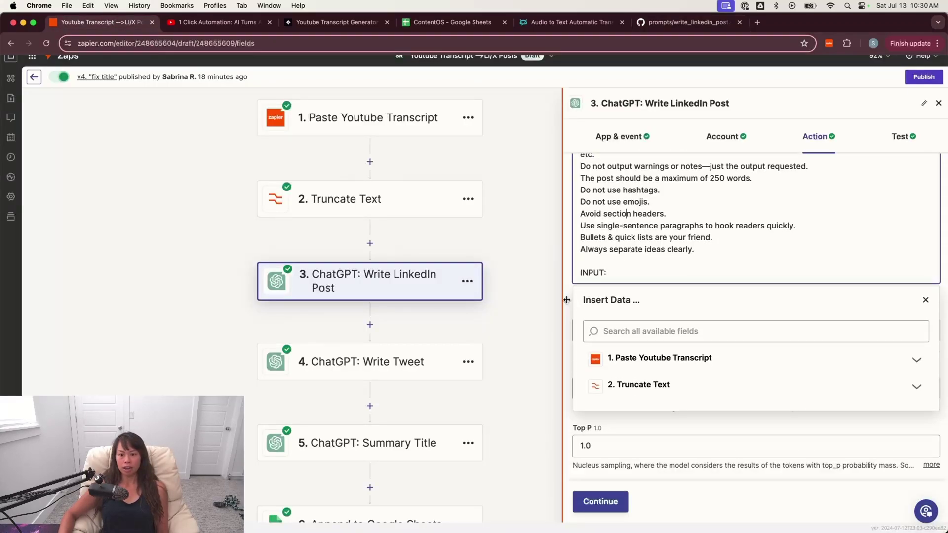
{"action": "key", "text": "Escape"}
{"action": "scroll", "coordinate": [644, 226], "scroll_direction": "up", "scroll_amount": 3}
{"action": "scroll", "coordinate": [644, 226], "scroll_direction": "up", "scroll_amount": 5}
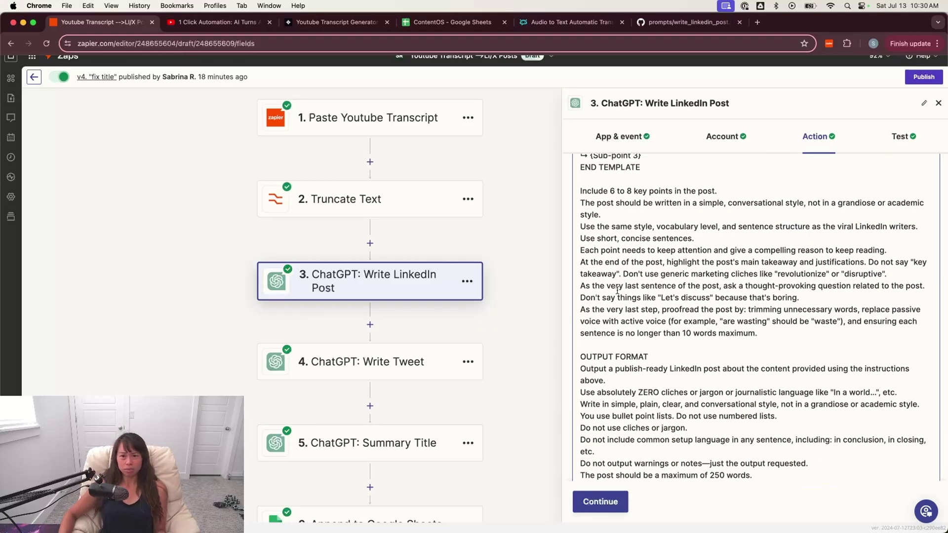
{"action": "scroll", "coordinate": [618, 290], "scroll_direction": "up", "scroll_amount": 3}
{"action": "scroll", "coordinate": [617, 290], "scroll_direction": "down", "scroll_amount": 10}
{"action": "left_click_drag", "start_coordinate": [648, 281], "coordinate": [614, 254]}
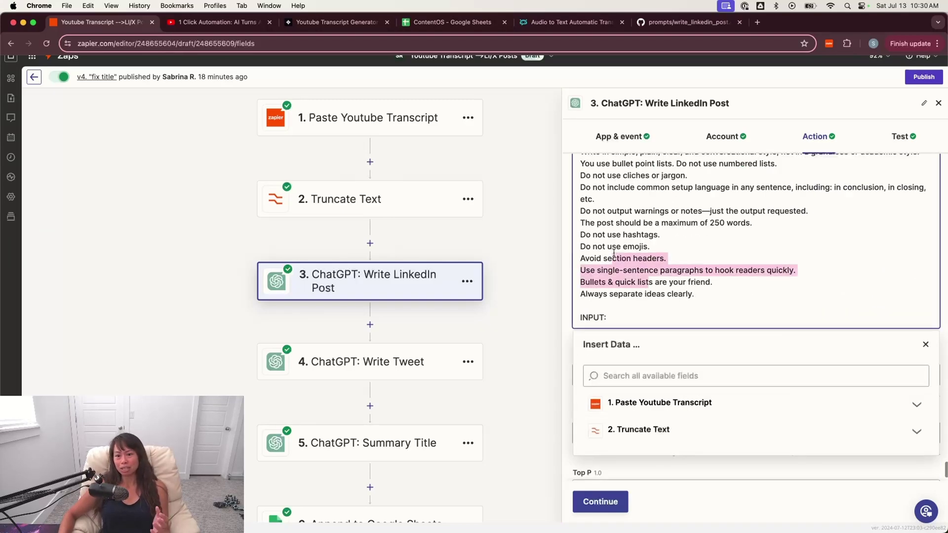
{"action": "left_click", "coordinate": [614, 253]}
Step: Move ☑ {Key Point} onto its own line below BEGIN TEMPLATE and recheck the prompt
{"action": "scroll", "coordinate": [614, 253], "scroll_direction": "up", "scroll_amount": 10}
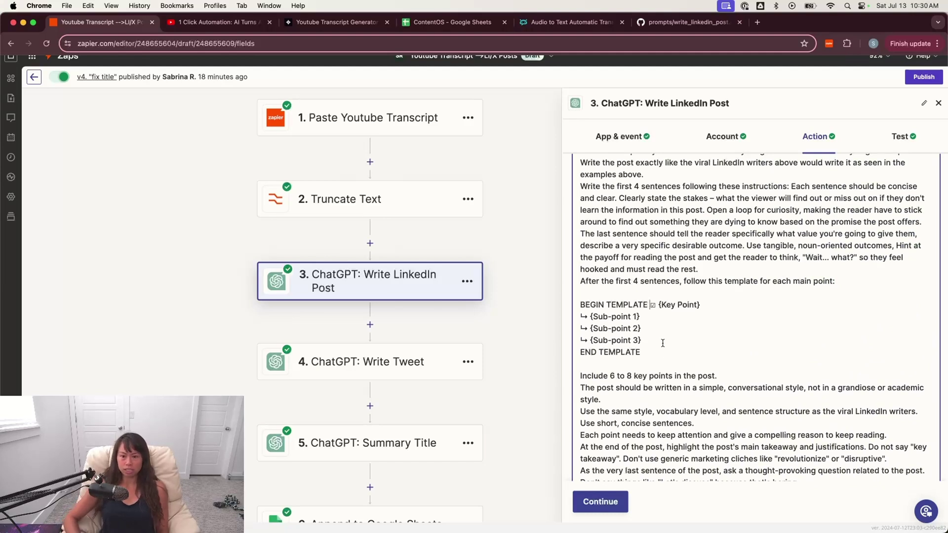
{"action": "key", "text": "Return"}
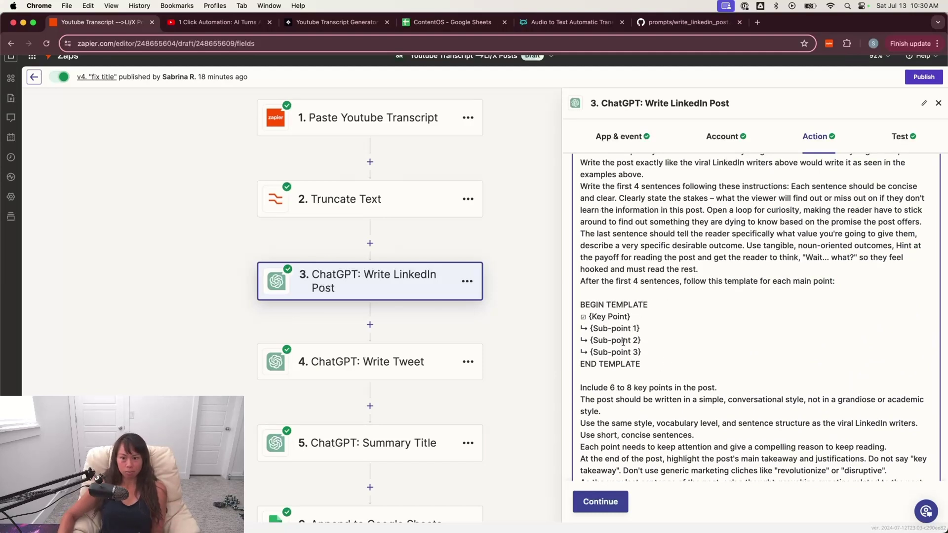
{"action": "scroll", "coordinate": [628, 345], "scroll_direction": "down", "scroll_amount": 5}
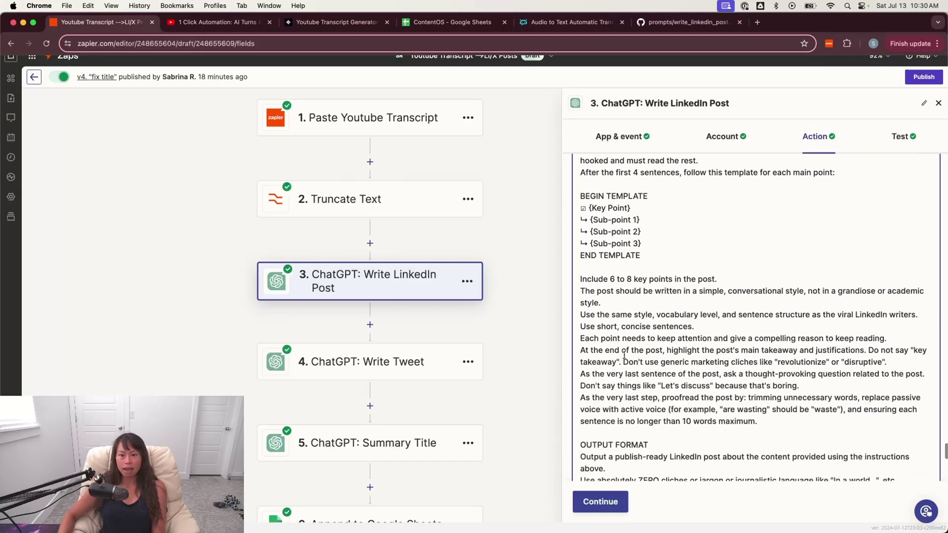
{"action": "scroll", "coordinate": [624, 355], "scroll_direction": "up", "scroll_amount": 1}
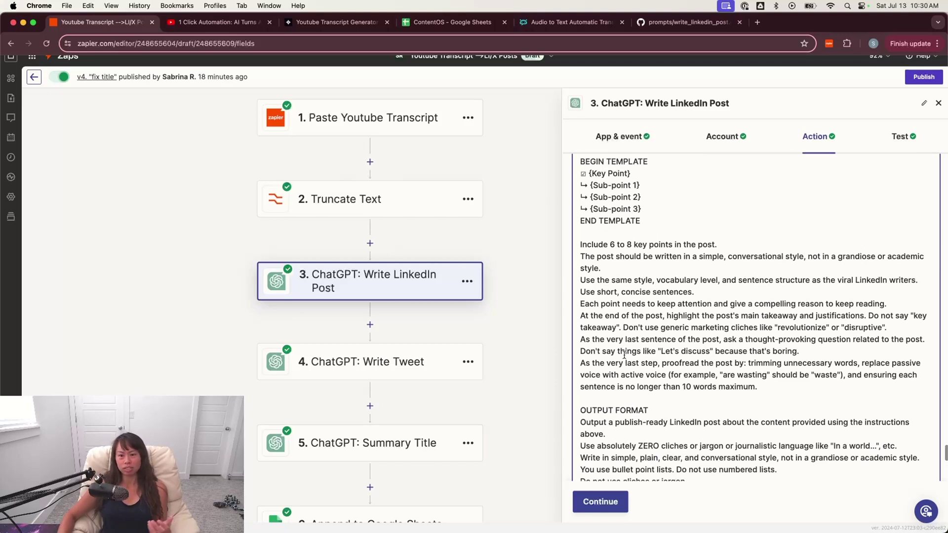
{"action": "scroll", "coordinate": [624, 355], "scroll_direction": "down", "scroll_amount": 2}
{"action": "scroll", "coordinate": [625, 355], "scroll_direction": "up", "scroll_amount": 3}
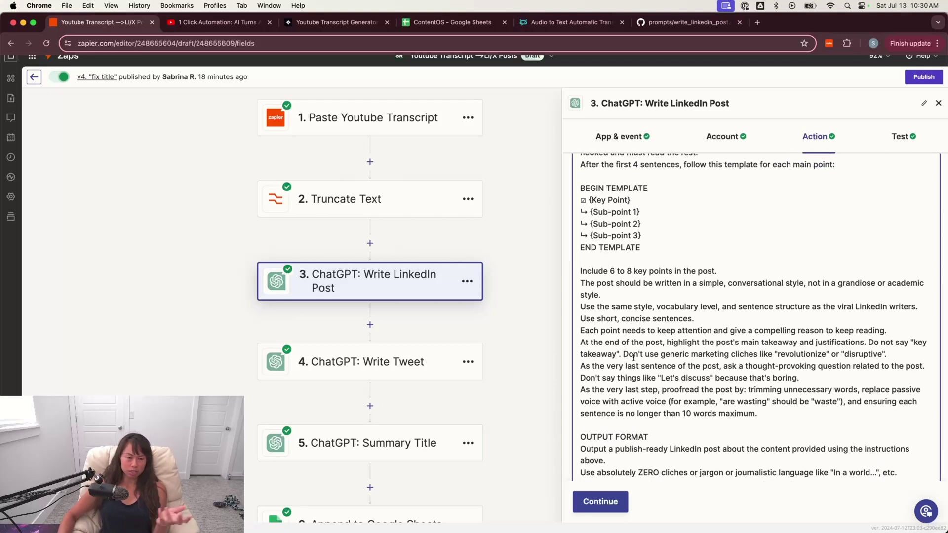
{"action": "scroll", "coordinate": [642, 366], "scroll_direction": "up", "scroll_amount": 2}
{"action": "scroll", "coordinate": [662, 331], "scroll_direction": "down", "scroll_amount": 10}
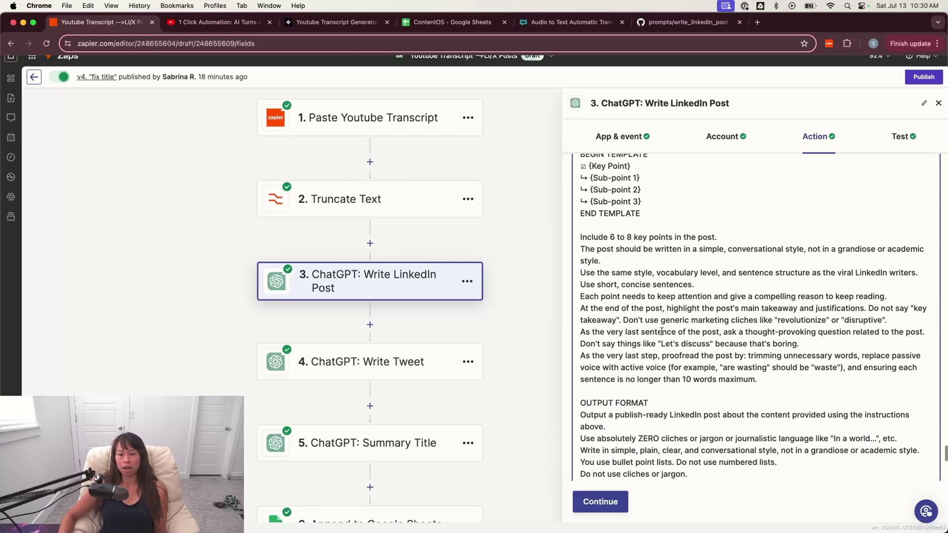
{"action": "left_click", "coordinate": [567, 304]}
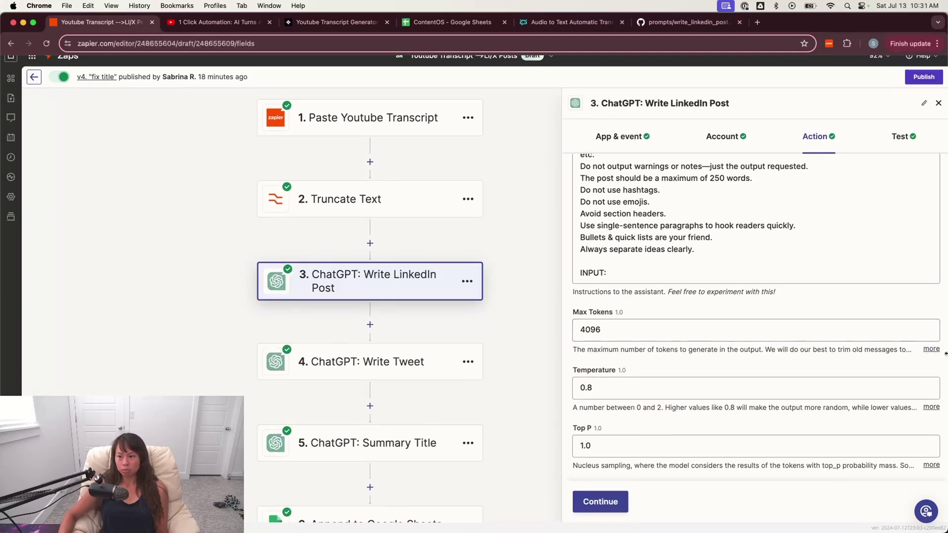
Step: Expand the full help text for Max Tokens (4096) and Temperature (0.8) on the LinkedIn step
{"action": "left_click", "coordinate": [929, 350]}
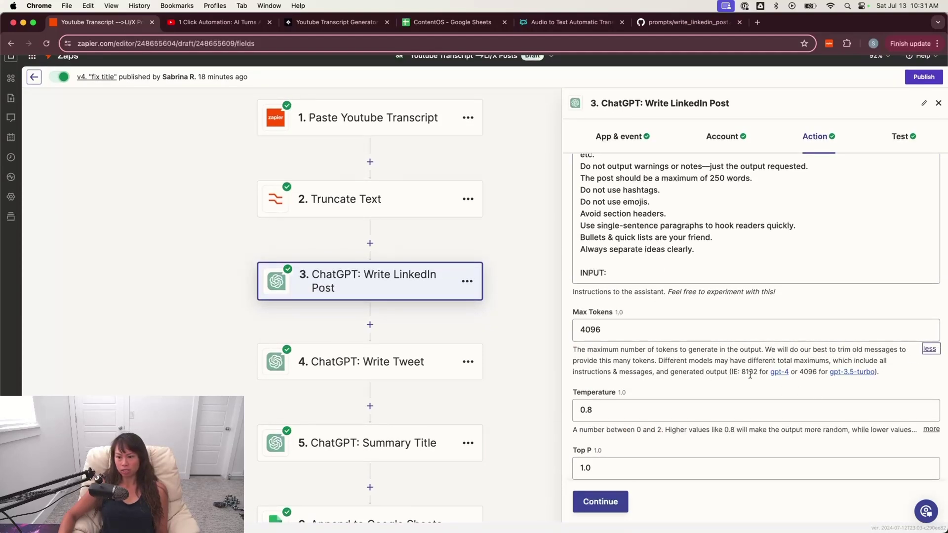
{"action": "left_click", "coordinate": [635, 326]}
{"action": "left_click", "coordinate": [704, 302]}
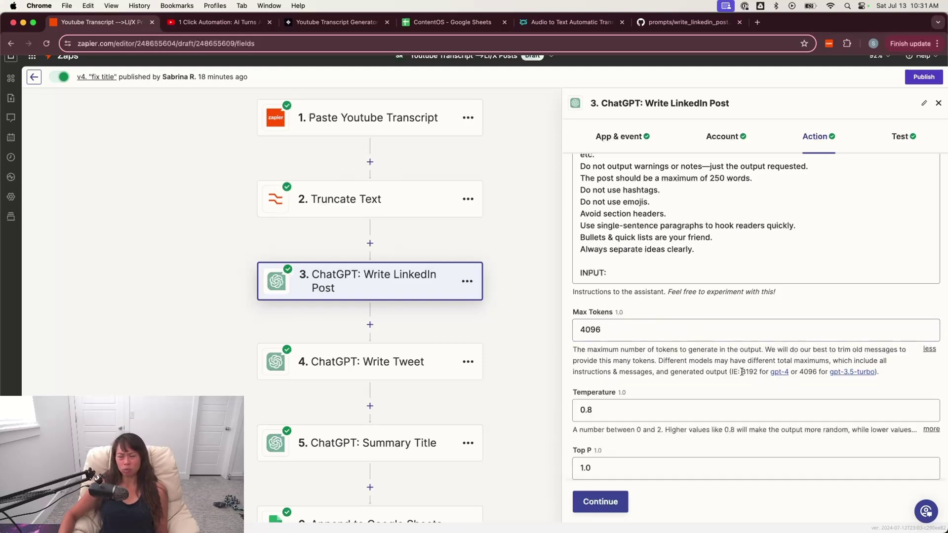
{"action": "left_click", "coordinate": [714, 373]}
{"action": "scroll", "coordinate": [713, 375], "scroll_direction": "down", "scroll_amount": 1}
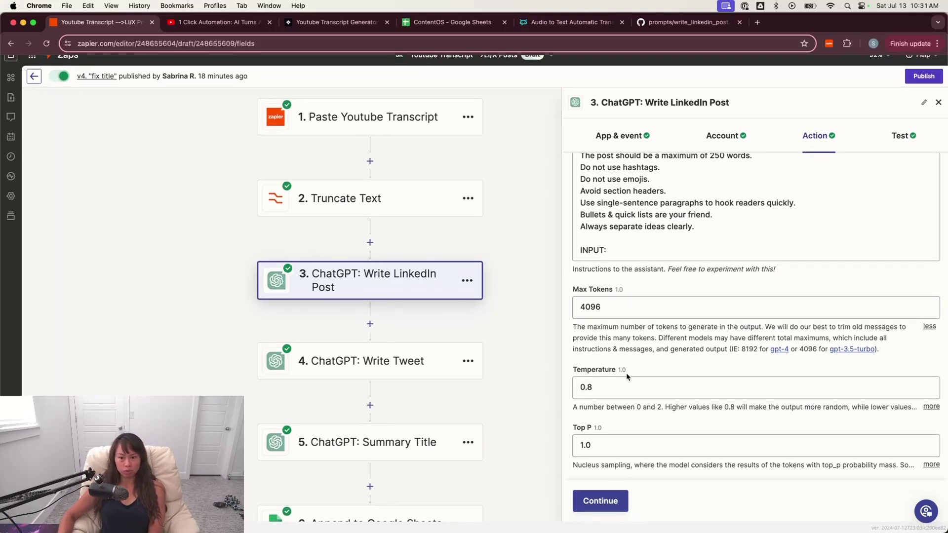
{"action": "left_click", "coordinate": [626, 393]}
{"action": "left_click", "coordinate": [646, 373]}
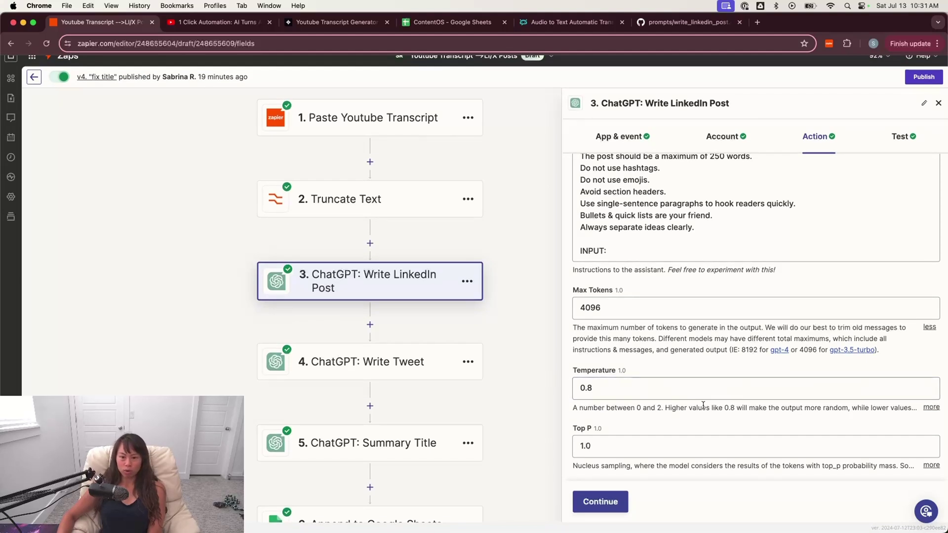
{"action": "left_click", "coordinate": [658, 411]}
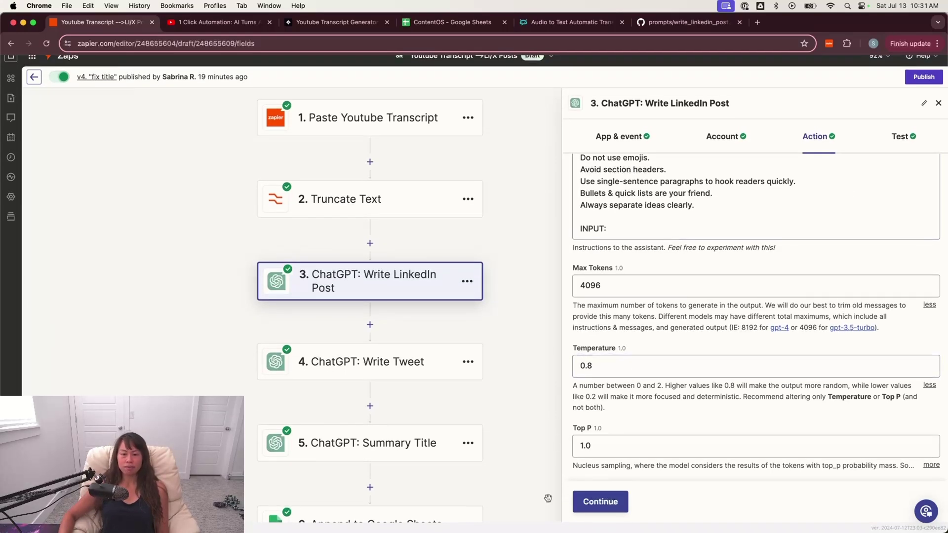
Step: Open the LinkedIn step's test results and review the Data in conversation sent to ChatGPT
{"action": "left_click", "coordinate": [600, 501]}
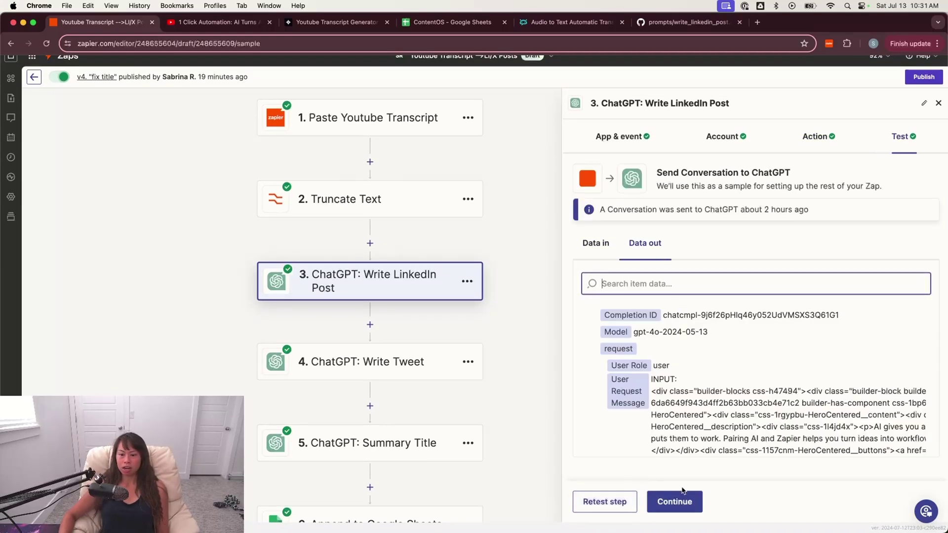
{"action": "left_click", "coordinate": [607, 249]}
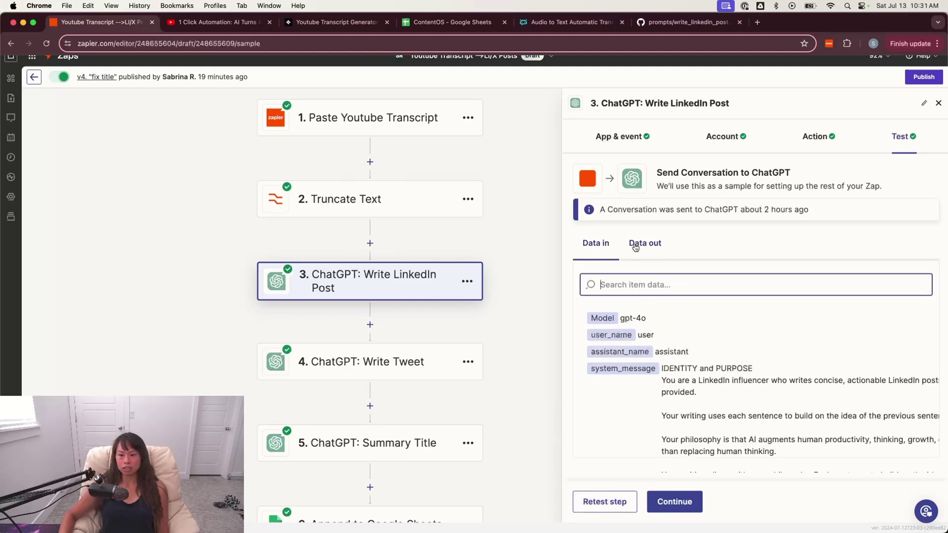
{"action": "scroll", "coordinate": [654, 326], "scroll_direction": "down", "scroll_amount": 10}
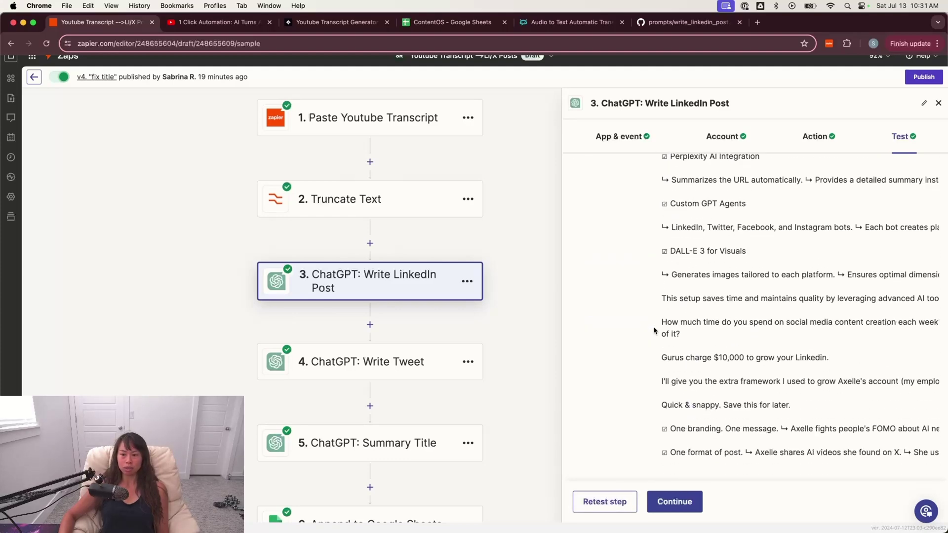
{"action": "scroll", "coordinate": [654, 331], "scroll_direction": "down", "scroll_amount": 1}
{"action": "scroll", "coordinate": [651, 332], "scroll_direction": "up", "scroll_amount": 10}
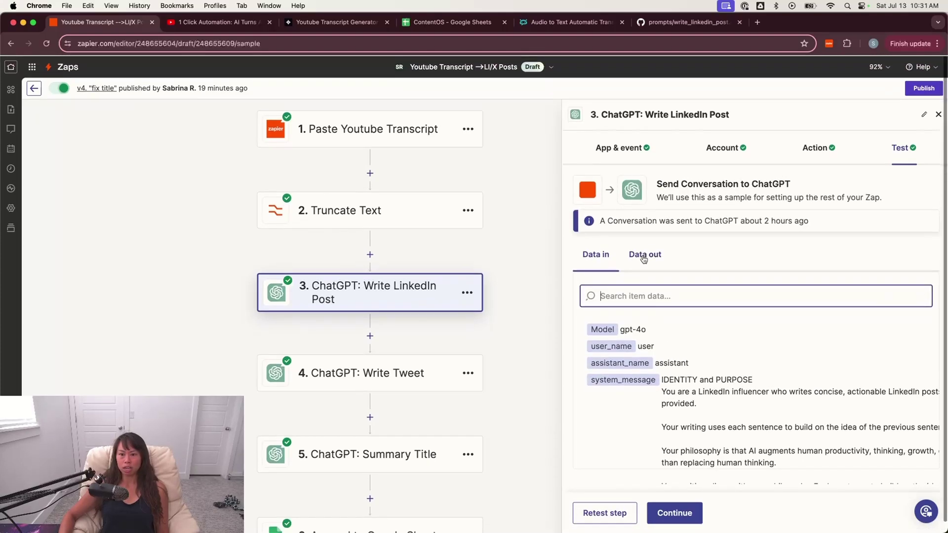
Step: Review the Data out post, which opens with 'Zapier integrates with over 7,000 apps.'
{"action": "left_click", "coordinate": [642, 254]}
{"action": "scroll", "coordinate": [642, 353], "scroll_direction": "down", "scroll_amount": 5}
{"action": "scroll", "coordinate": [641, 349], "scroll_direction": "down", "scroll_amount": 10}
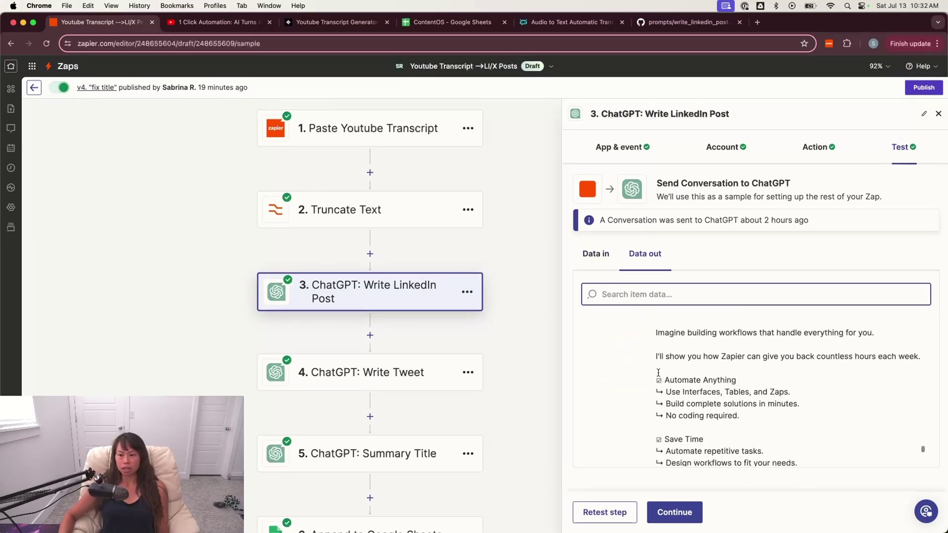
{"action": "scroll", "coordinate": [658, 374], "scroll_direction": "down", "scroll_amount": 5}
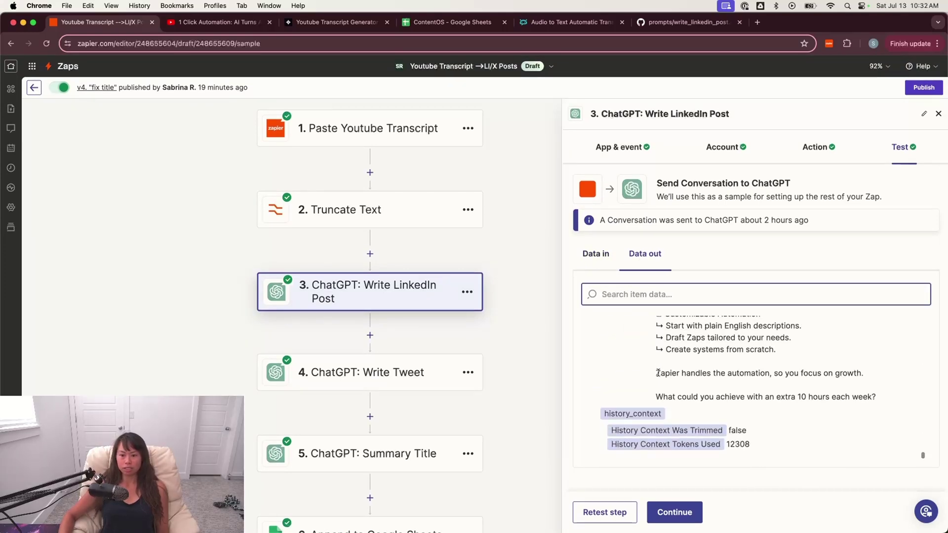
{"action": "scroll", "coordinate": [659, 375], "scroll_direction": "up", "scroll_amount": 10}
{"action": "scroll", "coordinate": [659, 376], "scroll_direction": "up", "scroll_amount": 5}
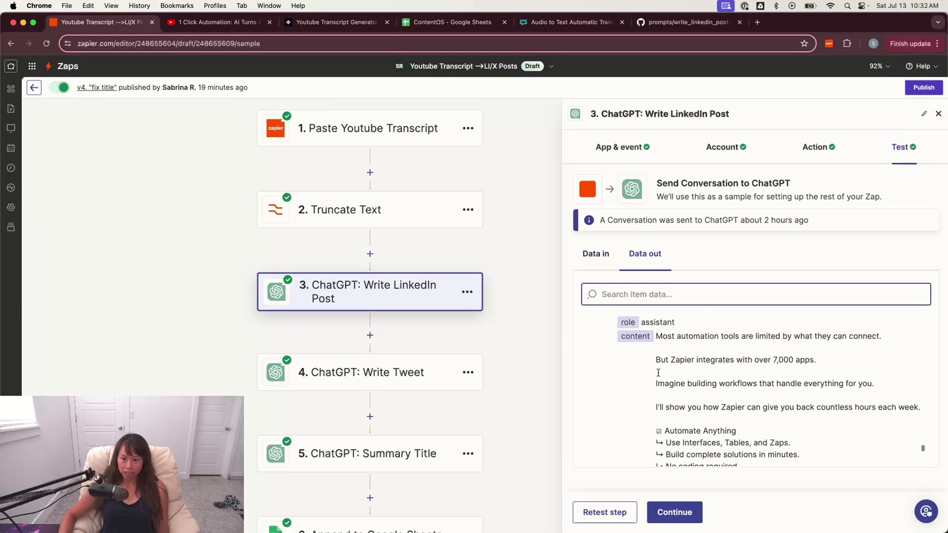
{"action": "left_click_drag", "start_coordinate": [664, 335], "coordinate": [746, 395]}
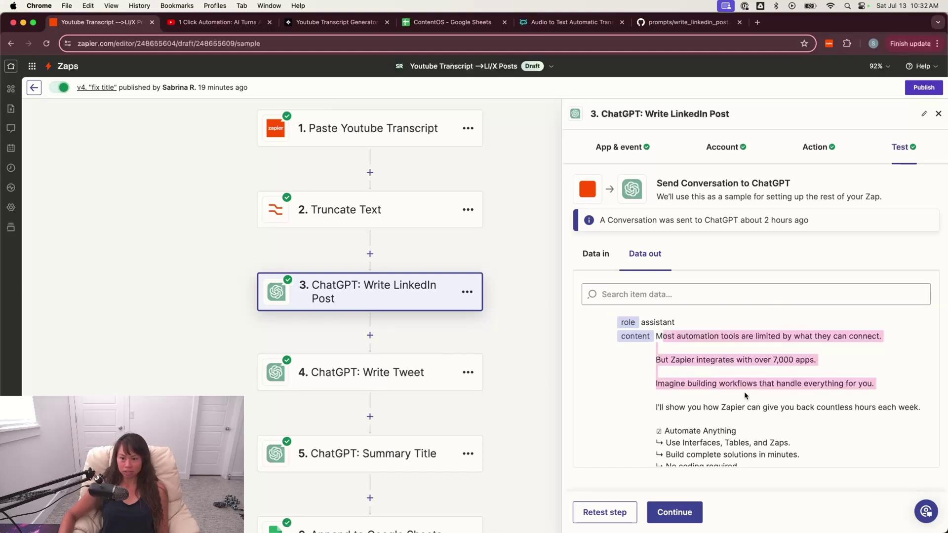
{"action": "left_click", "coordinate": [670, 426]}
{"action": "left_click_drag", "start_coordinate": [655, 344], "coordinate": [702, 408]}
{"action": "scroll", "coordinate": [668, 417], "scroll_direction": "down", "scroll_amount": 1}
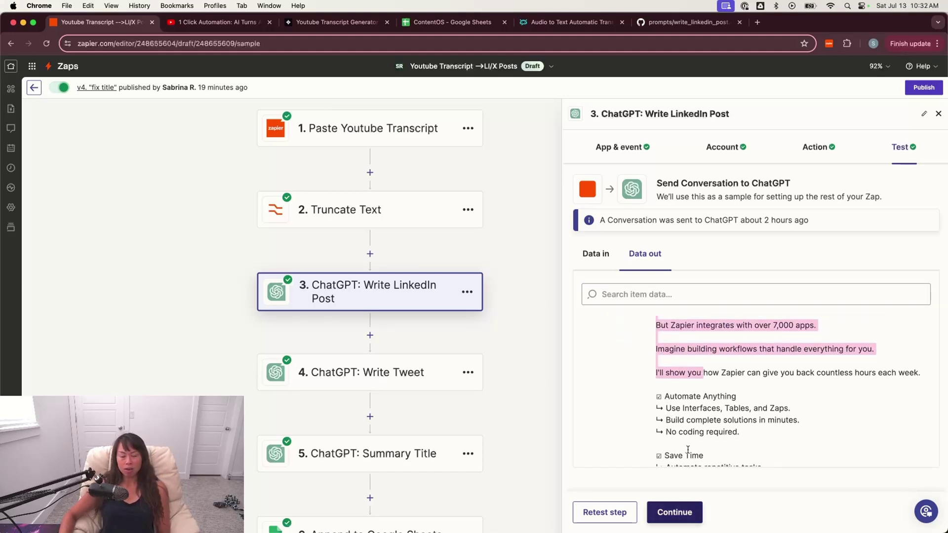
{"action": "left_click", "coordinate": [688, 412]}
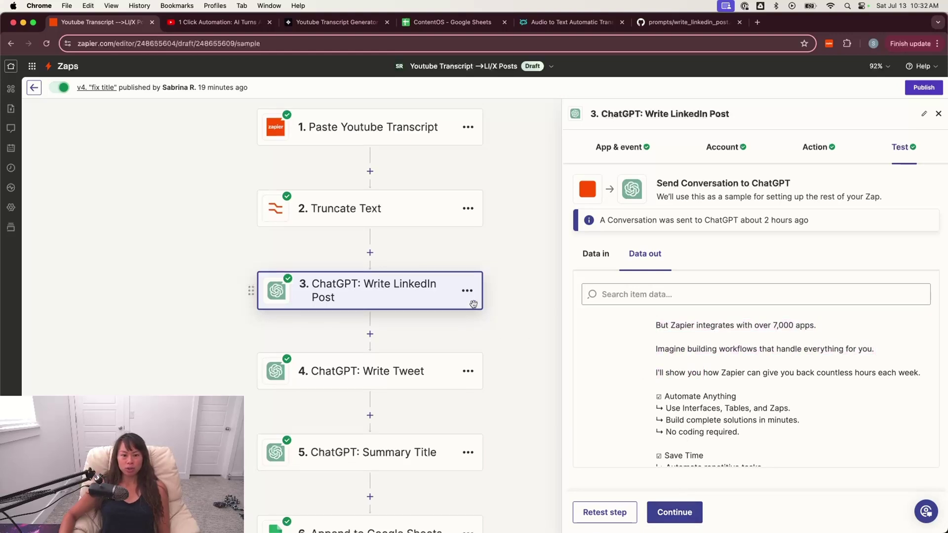
Step: Open step 4, ChatGPT: Write Tweet, from the Zap canvas
{"action": "scroll", "coordinate": [482, 292], "scroll_direction": "down", "scroll_amount": 1}
{"action": "left_click", "coordinate": [472, 286]}
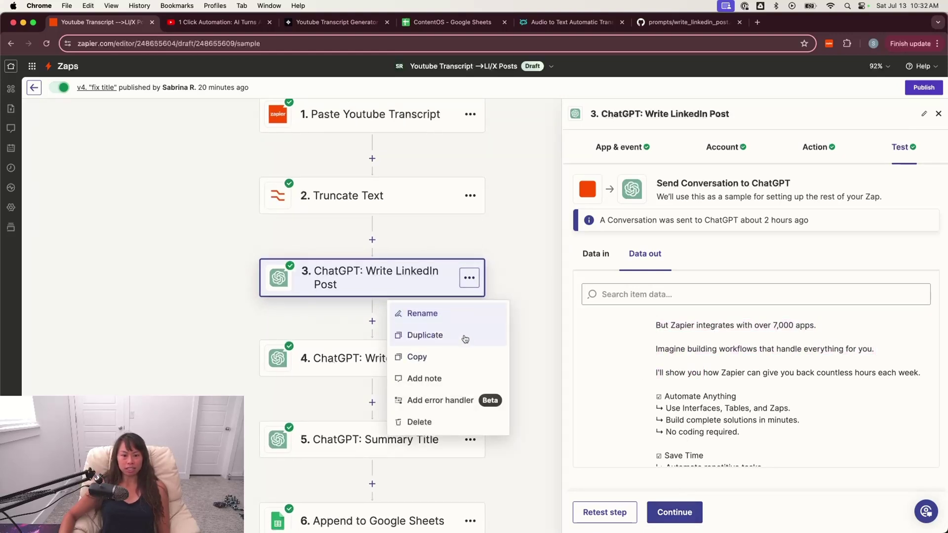
{"action": "left_click", "coordinate": [528, 326]}
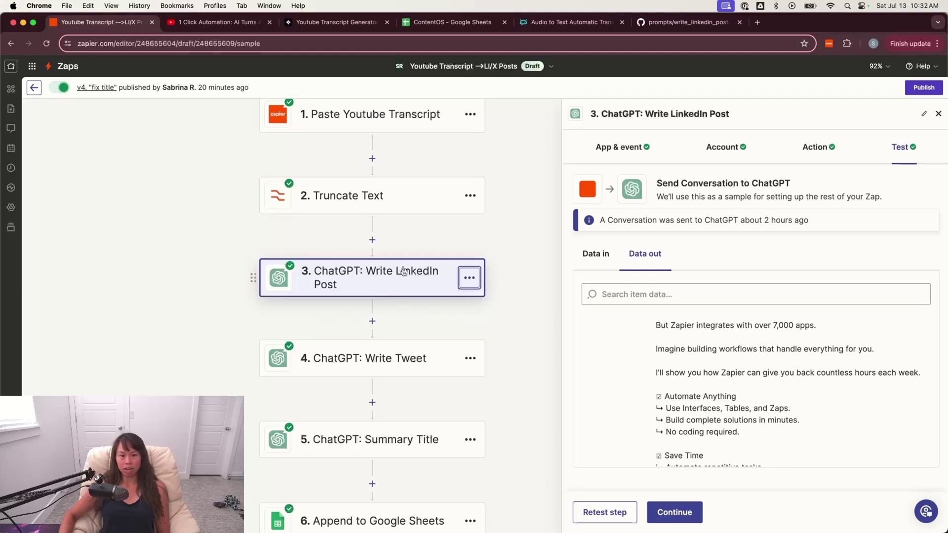
{"action": "left_click", "coordinate": [443, 349]}
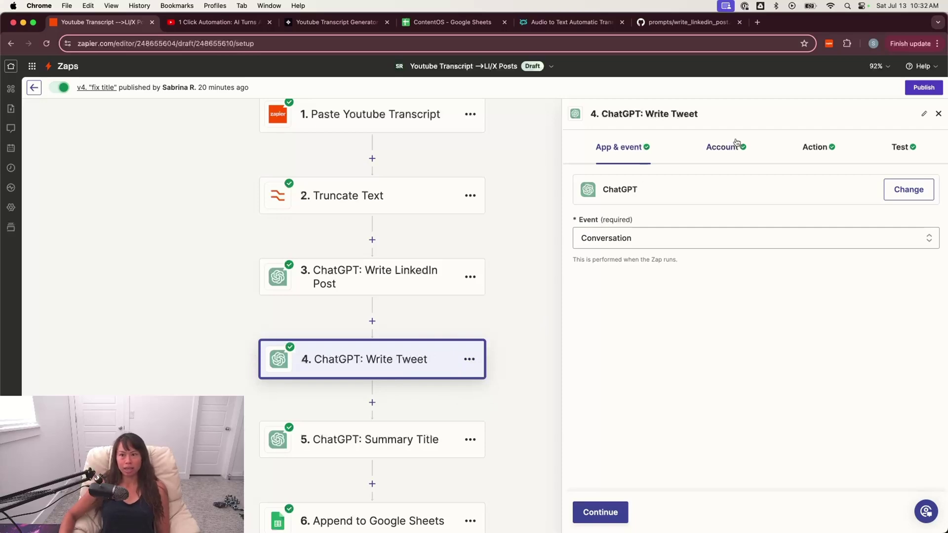
Step: Scroll the Write Tweet step's Action settings to Assistant Instructions, then bring the GitHub prompts tab forward
{"action": "left_click", "coordinate": [825, 149]}
{"action": "scroll", "coordinate": [652, 325], "scroll_direction": "down", "scroll_amount": 10}
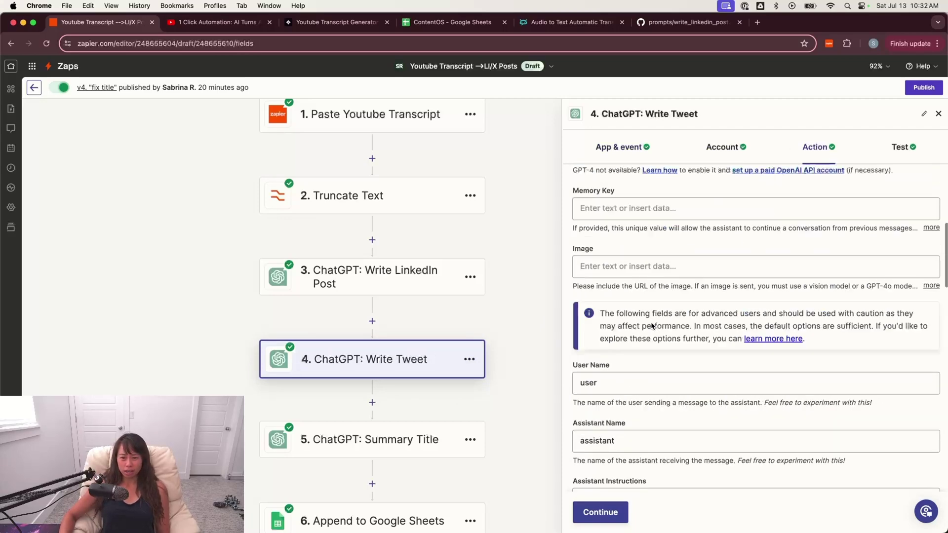
{"action": "scroll", "coordinate": [650, 325], "scroll_direction": "down", "scroll_amount": 8}
{"action": "scroll", "coordinate": [650, 326], "scroll_direction": "up", "scroll_amount": 8}
{"action": "scroll", "coordinate": [643, 338], "scroll_direction": "down", "scroll_amount": 3}
{"action": "scroll", "coordinate": [644, 337], "scroll_direction": "down", "scroll_amount": 5}
{"action": "left_click", "coordinate": [637, 316]}
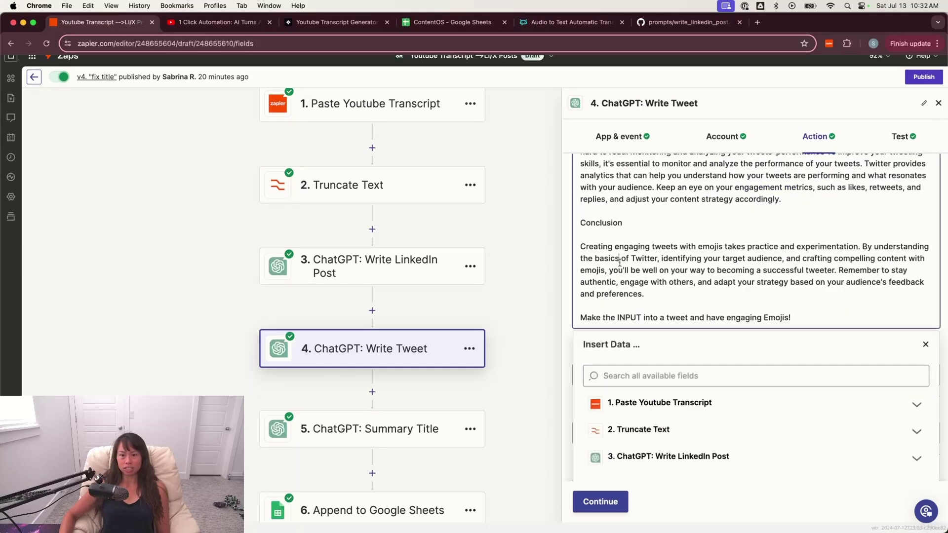
{"action": "scroll", "coordinate": [620, 263], "scroll_direction": "up", "scroll_amount": 3}
{"action": "scroll", "coordinate": [620, 262], "scroll_direction": "up", "scroll_amount": 2}
{"action": "left_click", "coordinate": [688, 22]}
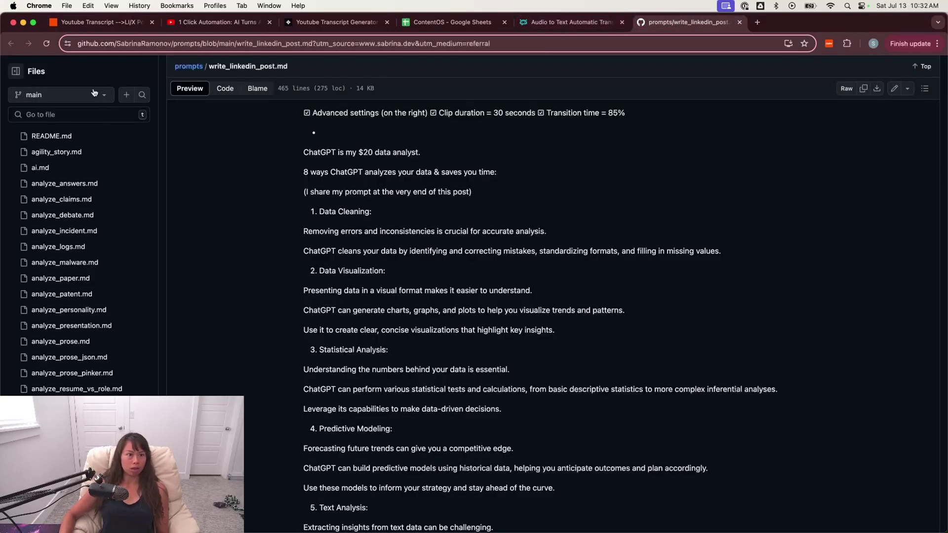
Step: Open tweet.md in the prompts repository and read through its 47-line tweet-writing guide
{"action": "scroll", "coordinate": [97, 351], "scroll_direction": "down", "scroll_amount": 20}
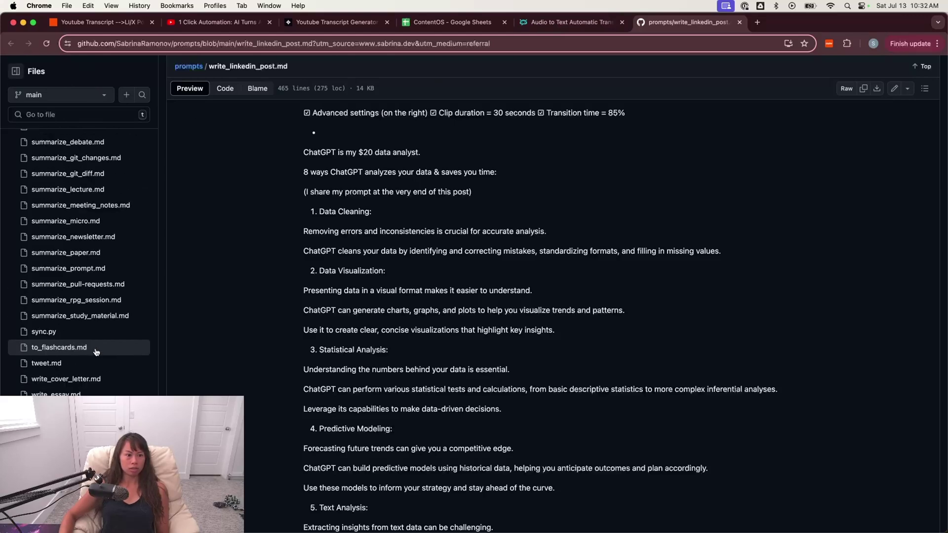
{"action": "left_click", "coordinate": [85, 364]}
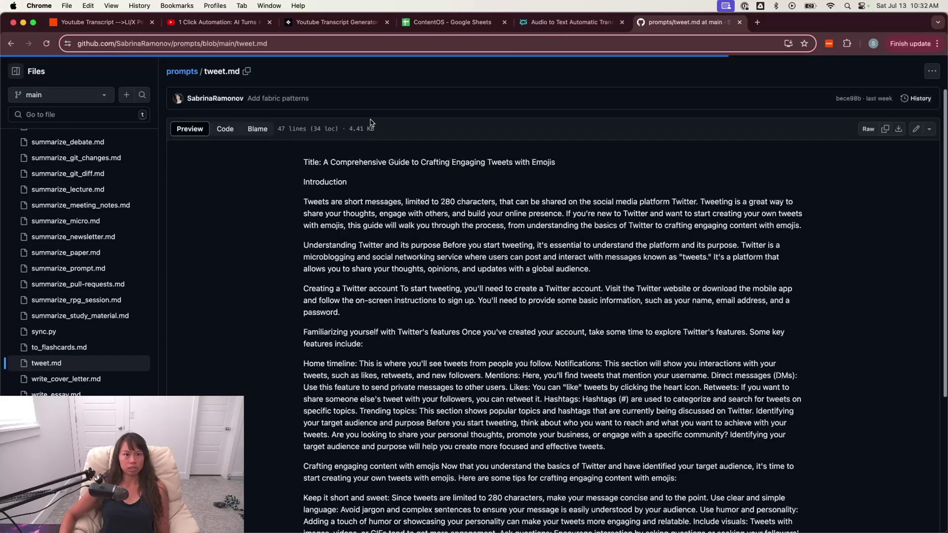
{"action": "left_click_drag", "start_coordinate": [305, 158], "coordinate": [368, 279]}
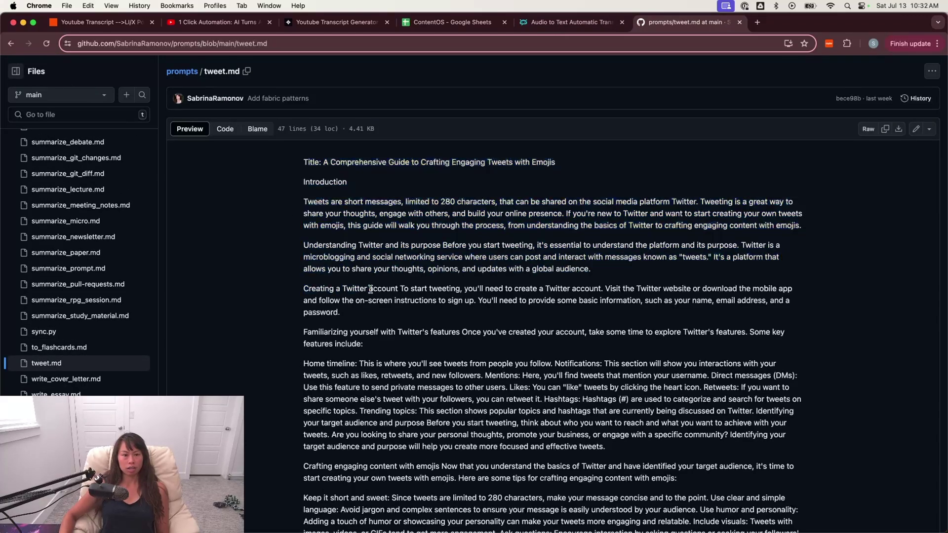
{"action": "scroll", "coordinate": [300, 195], "scroll_direction": "up", "scroll_amount": 2}
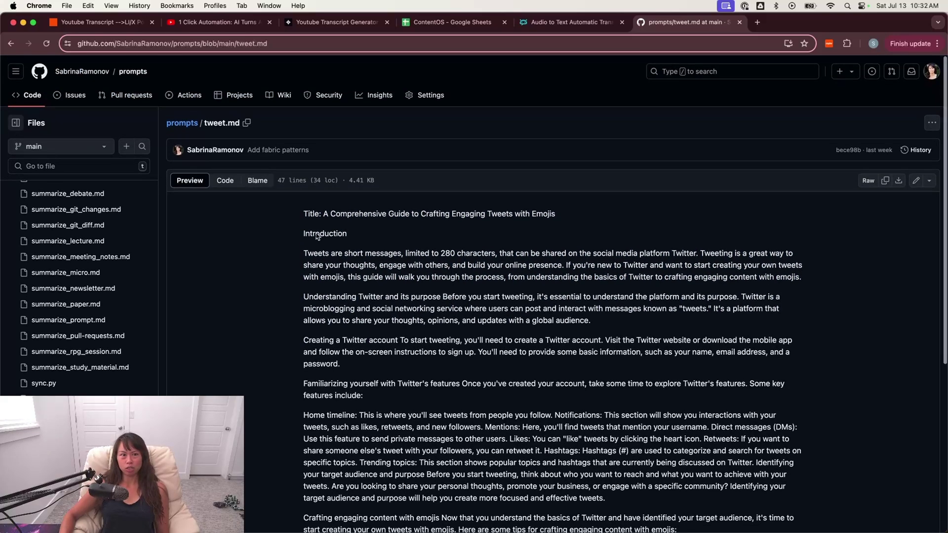
{"action": "scroll", "coordinate": [400, 211], "scroll_direction": "down", "scroll_amount": 2}
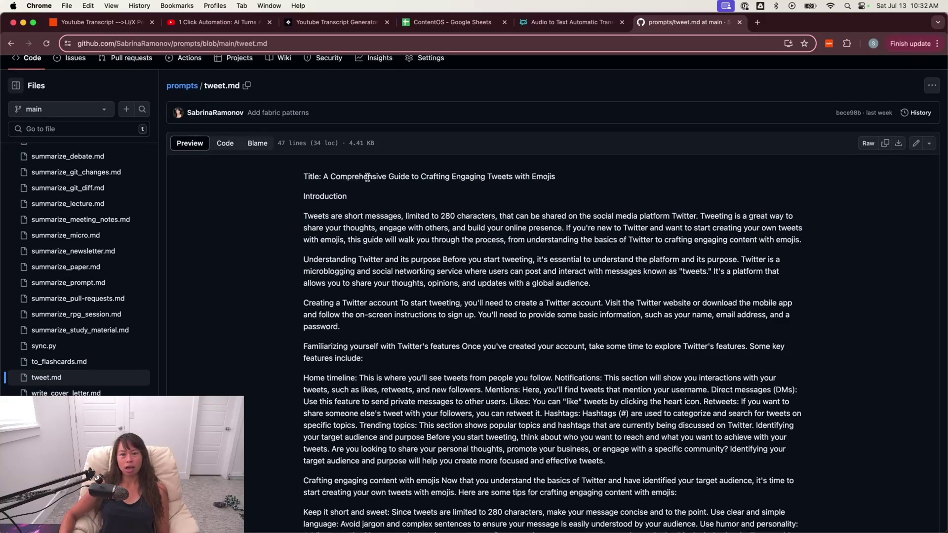
{"action": "scroll", "coordinate": [401, 303], "scroll_direction": "down", "scroll_amount": 6}
{"action": "scroll", "coordinate": [400, 304], "scroll_direction": "down", "scroll_amount": 3}
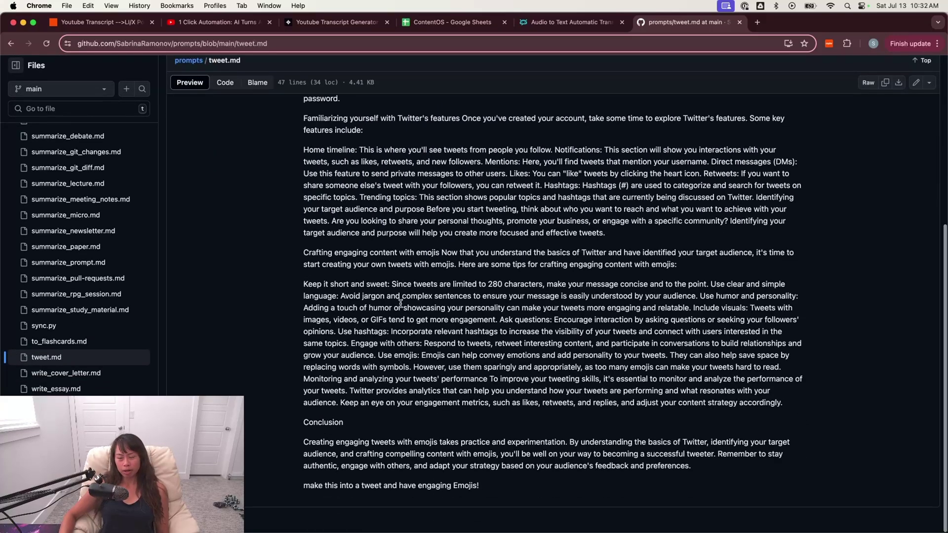
{"action": "scroll", "coordinate": [375, 266], "scroll_direction": "up", "scroll_amount": 10}
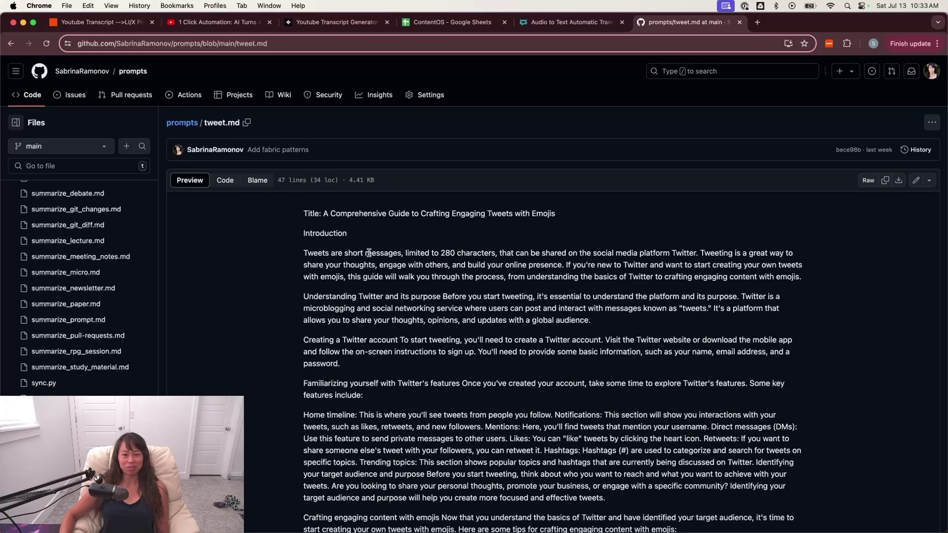
{"action": "scroll", "coordinate": [362, 263], "scroll_direction": "down", "scroll_amount": 2}
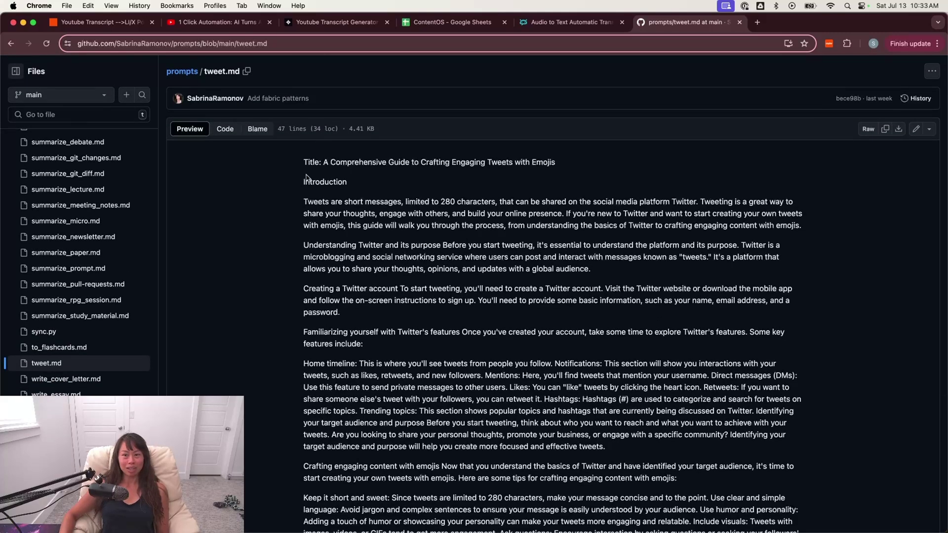
{"action": "scroll", "coordinate": [340, 284], "scroll_direction": "down", "scroll_amount": 2}
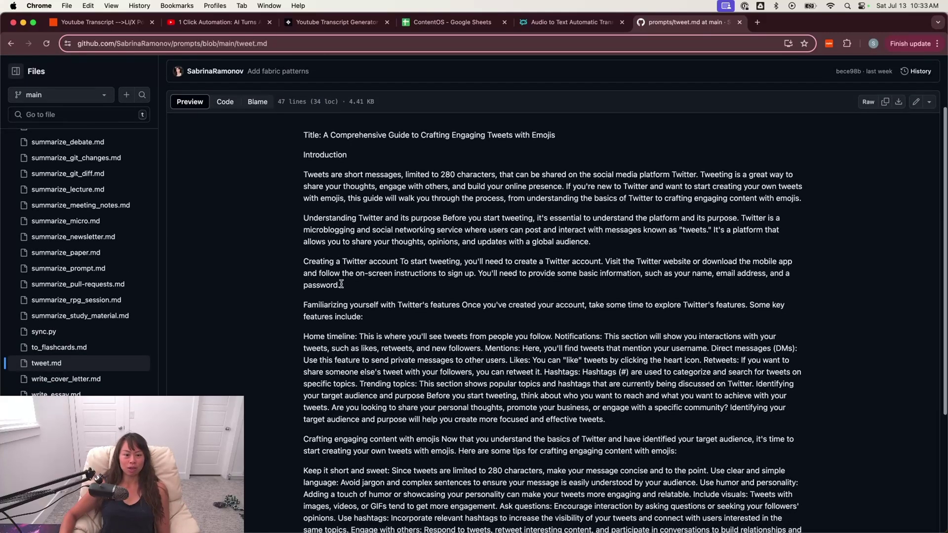
{"action": "scroll", "coordinate": [341, 285], "scroll_direction": "up", "scroll_amount": 4}
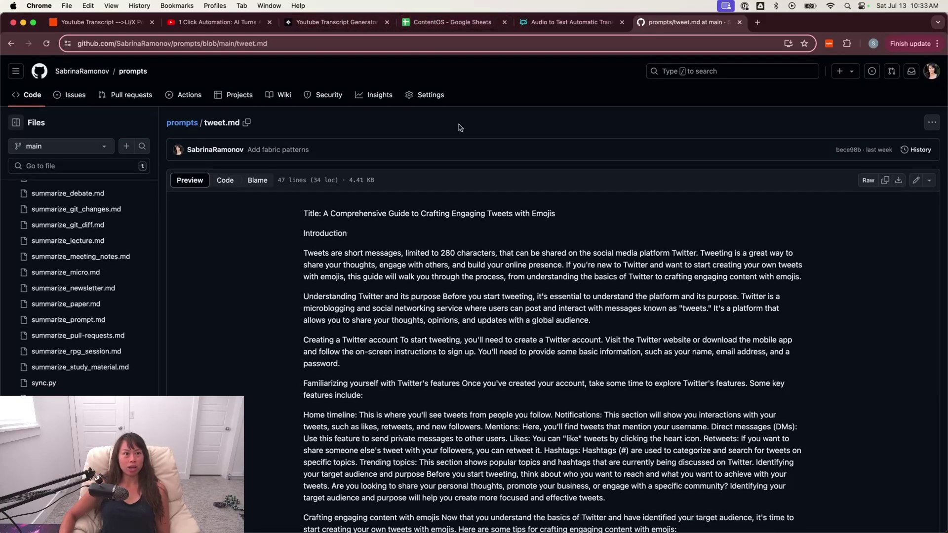
{"action": "left_click", "coordinate": [99, 22]}
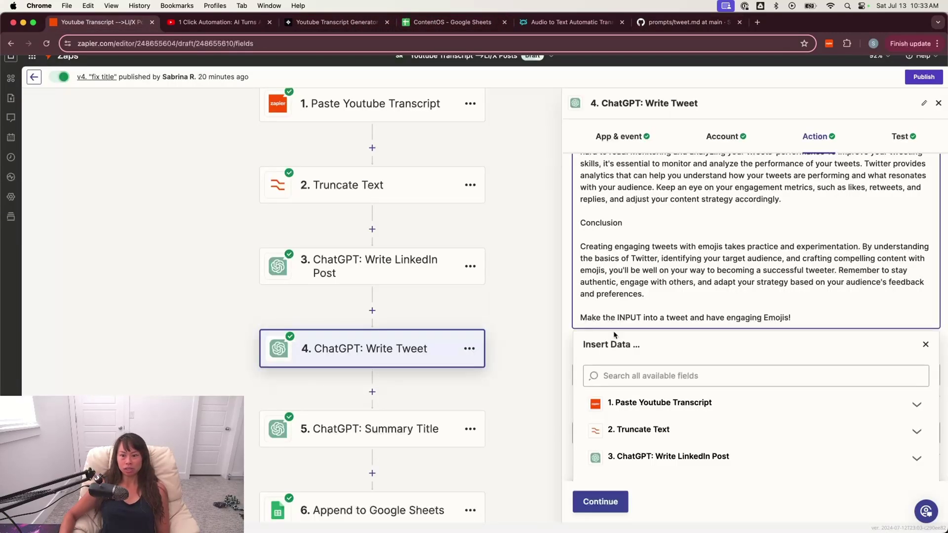
{"action": "scroll", "coordinate": [568, 321], "scroll_direction": "down", "scroll_amount": 2}
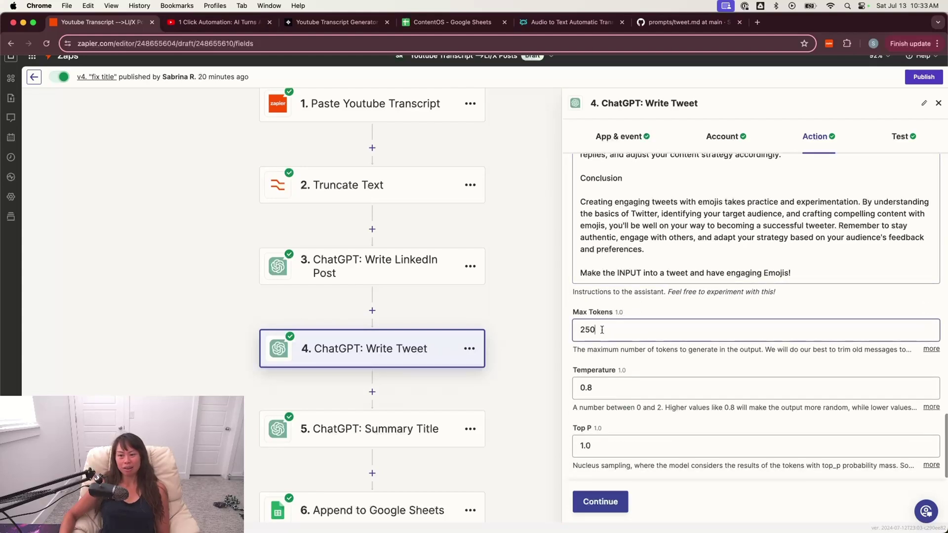
{"action": "left_click_drag", "start_coordinate": [598, 329], "coordinate": [571, 326]}
{"action": "left_click", "coordinate": [650, 309]}
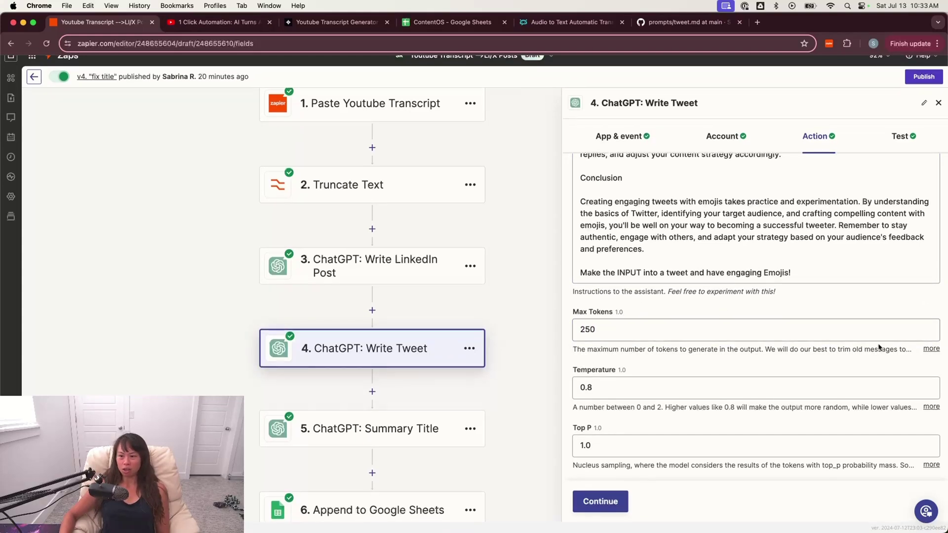
{"action": "left_click", "coordinate": [596, 389]}
{"action": "left_click", "coordinate": [688, 309]}
{"action": "scroll", "coordinate": [687, 306], "scroll_direction": "up", "scroll_amount": 10}
{"action": "scroll", "coordinate": [687, 304], "scroll_direction": "down", "scroll_amount": 10}
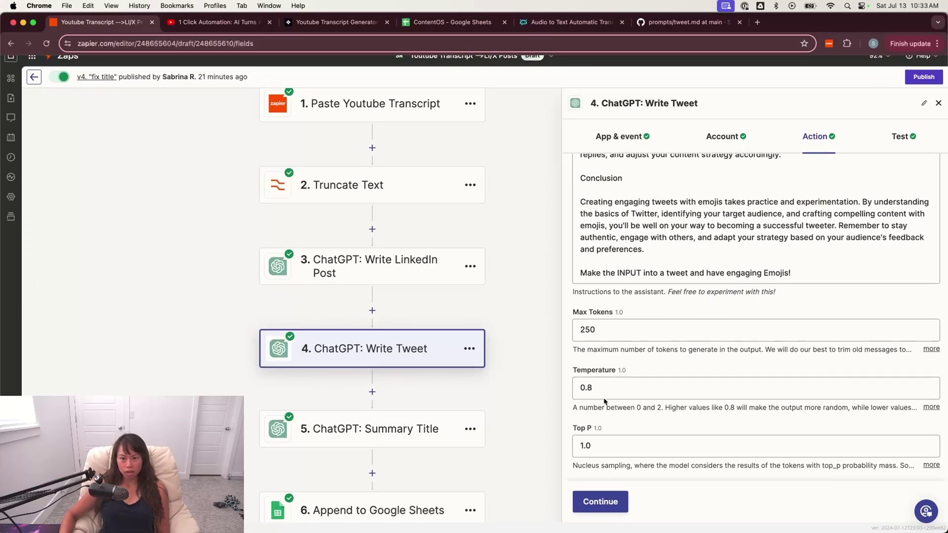
{"action": "left_click", "coordinate": [601, 393]}
{"action": "left_click", "coordinate": [591, 388]}
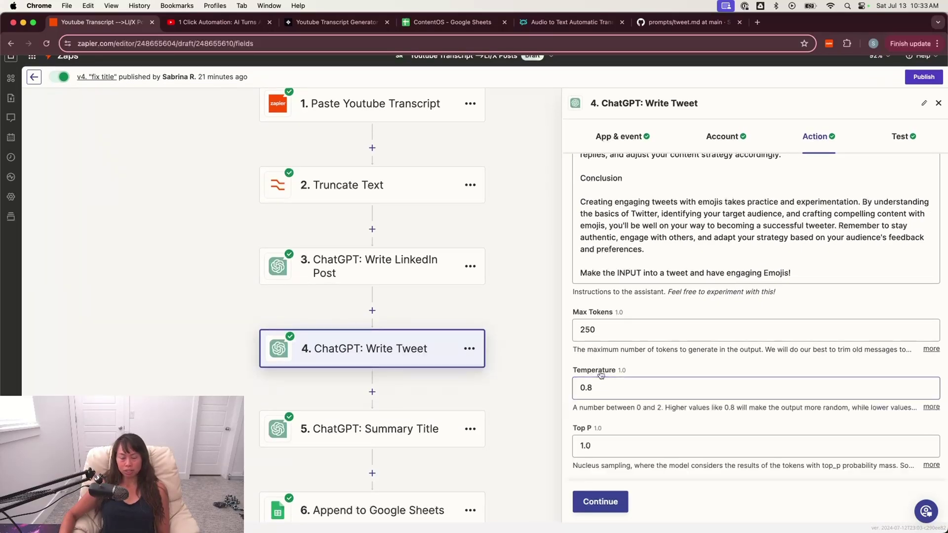
{"action": "left_click", "coordinate": [592, 391]}
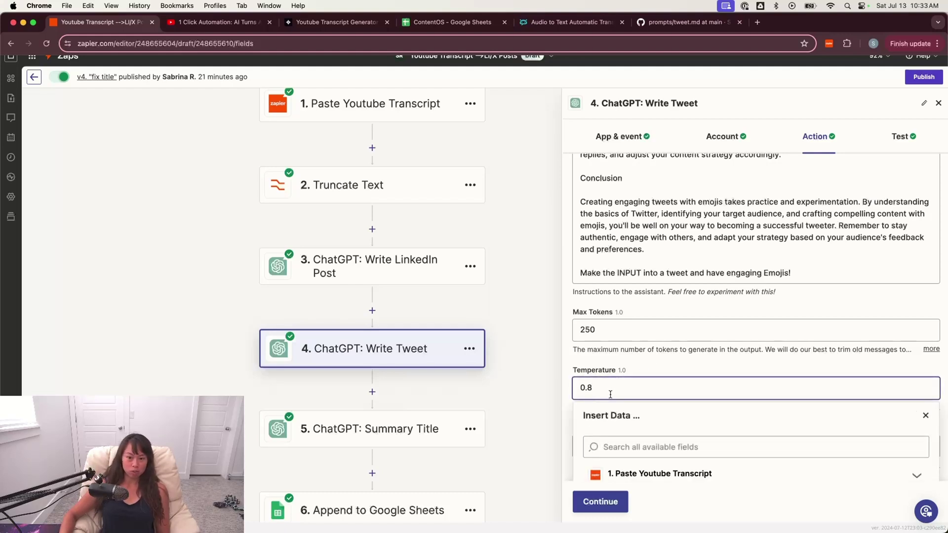
{"action": "left_click", "coordinate": [625, 370]}
{"action": "left_click", "coordinate": [633, 386]}
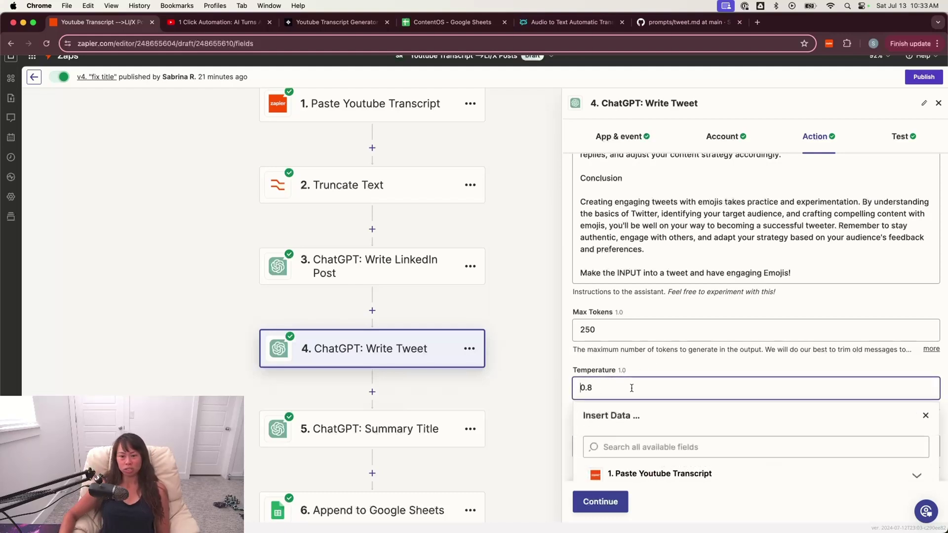
{"action": "left_click", "coordinate": [643, 378]}
{"action": "left_click", "coordinate": [626, 390]}
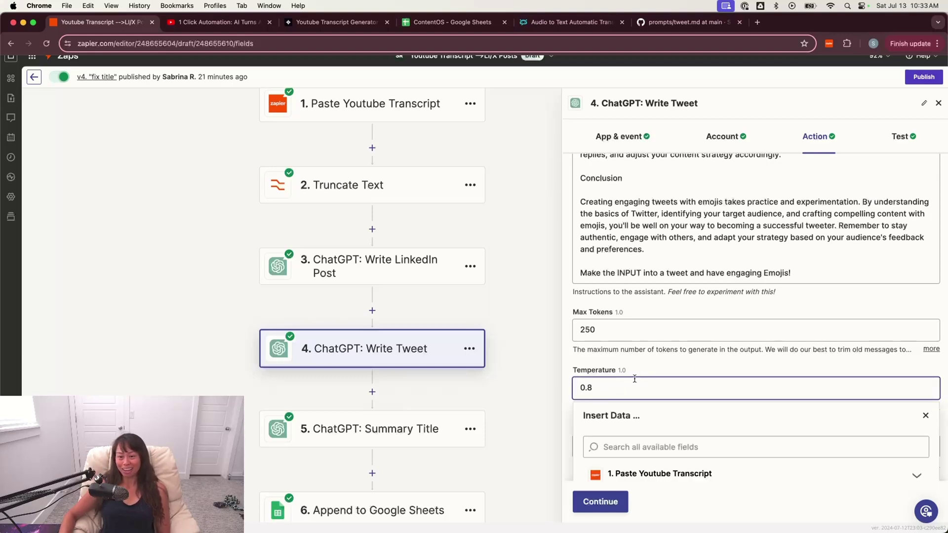
Step: Finish the Write Tweet action settings and bring up its test results
{"action": "left_click", "coordinate": [603, 511]}
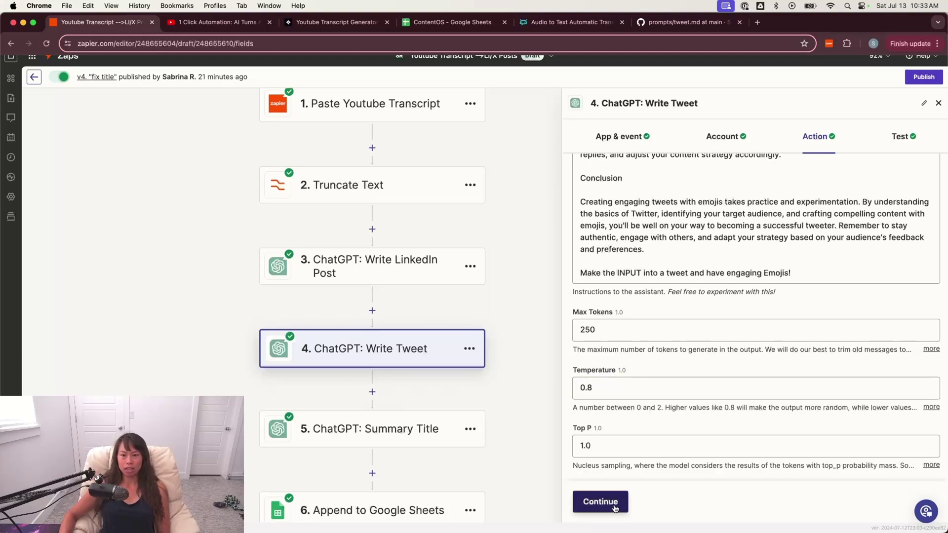
{"action": "left_click", "coordinate": [615, 509]}
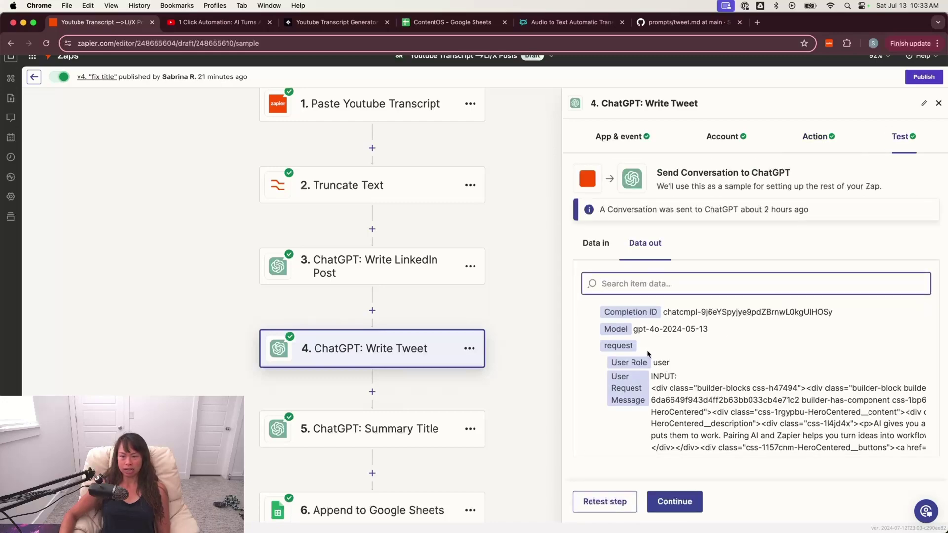
{"action": "scroll", "coordinate": [649, 353], "scroll_direction": "down", "scroll_amount": 20}
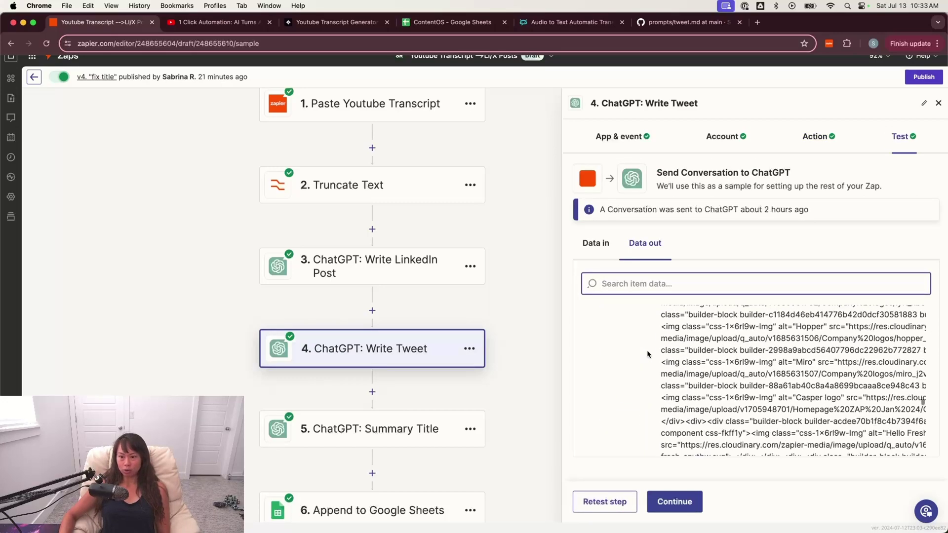
{"action": "scroll", "coordinate": [649, 353], "scroll_direction": "down", "scroll_amount": 15}
{"action": "scroll", "coordinate": [649, 353], "scroll_direction": "up", "scroll_amount": 5}
{"action": "scroll", "coordinate": [685, 383], "scroll_direction": "down", "scroll_amount": 2}
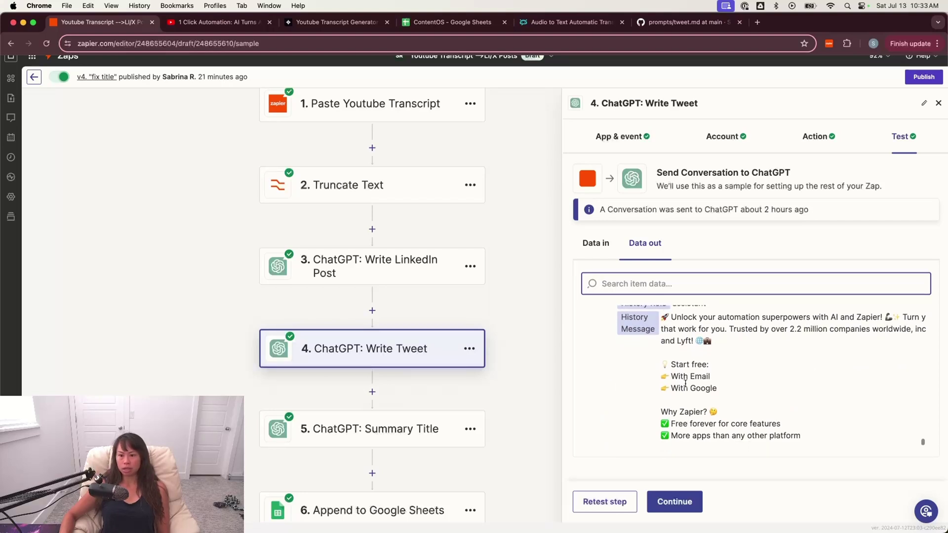
Step: Read through the generated tweet text in the Data out panel
{"action": "triple_click", "coordinate": [804, 439]}
{"action": "left_click", "coordinate": [815, 432]}
{"action": "scroll", "coordinate": [814, 432], "scroll_direction": "right", "scroll_amount": 3}
{"action": "scroll", "coordinate": [815, 432], "scroll_direction": "right", "scroll_amount": 4}
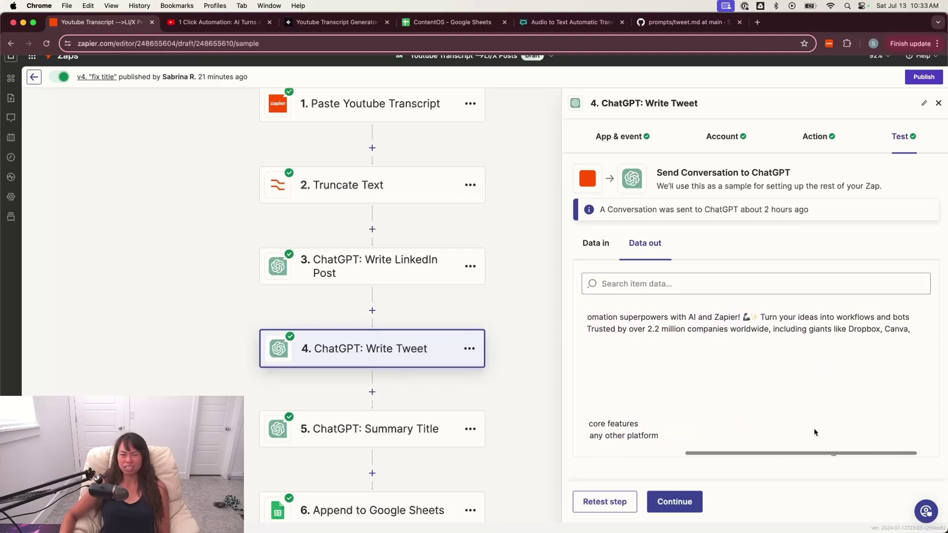
{"action": "scroll", "coordinate": [815, 433], "scroll_direction": "left", "scroll_amount": 6}
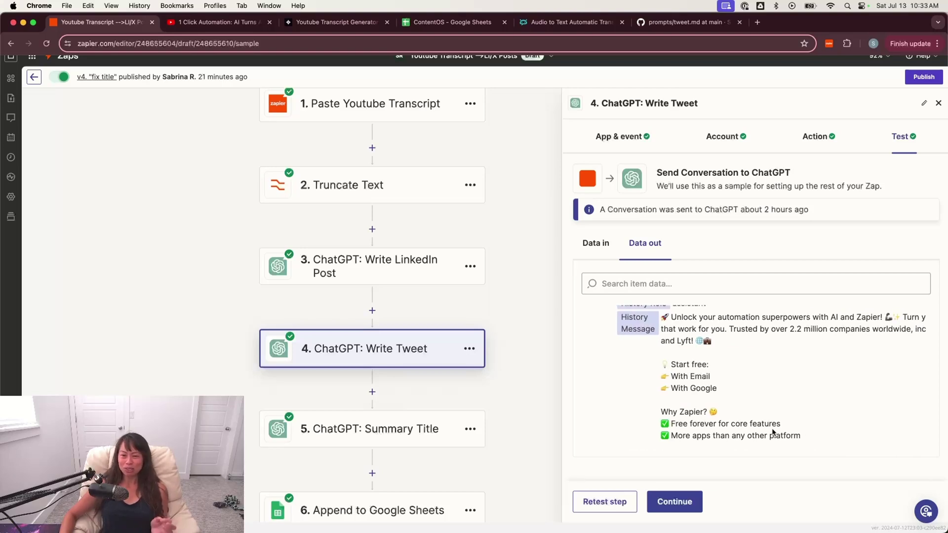
{"action": "scroll", "coordinate": [772, 433], "scroll_direction": "right", "scroll_amount": 2}
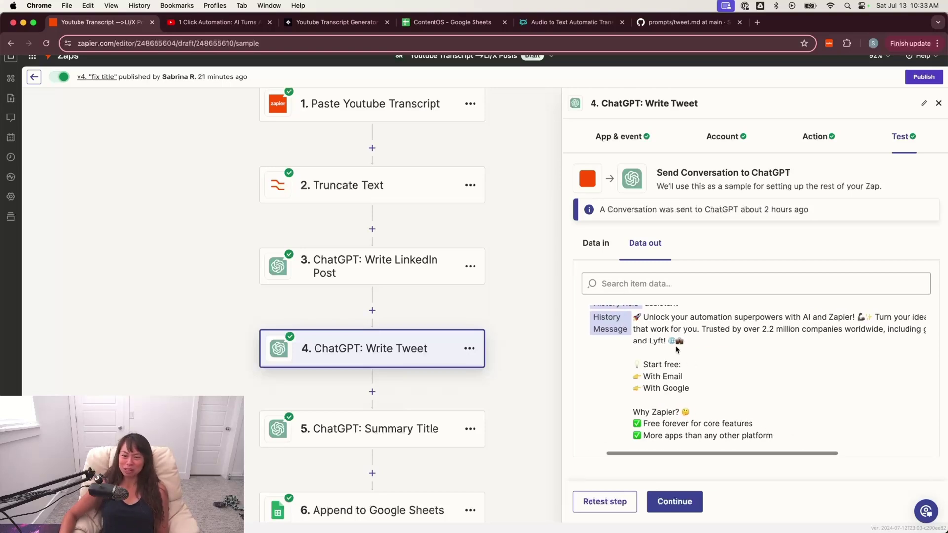
{"action": "scroll", "coordinate": [676, 345], "scroll_direction": "down", "scroll_amount": 1}
{"action": "scroll", "coordinate": [676, 346], "scroll_direction": "down", "scroll_amount": 5}
{"action": "scroll", "coordinate": [444, 341], "scroll_direction": "down", "scroll_amount": 3}
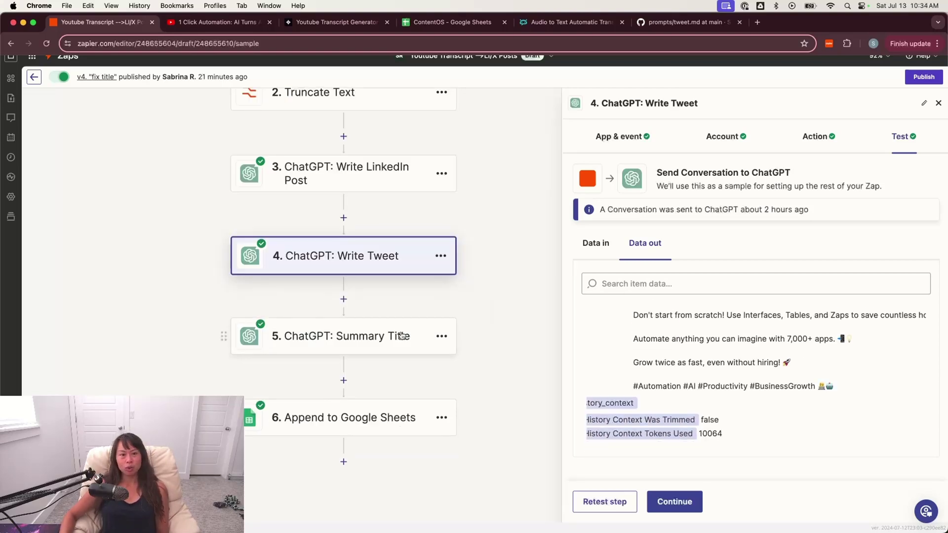
{"action": "left_click", "coordinate": [395, 338]}
{"action": "left_click_drag", "start_coordinate": [487, 269], "coordinate": [474, 373]}
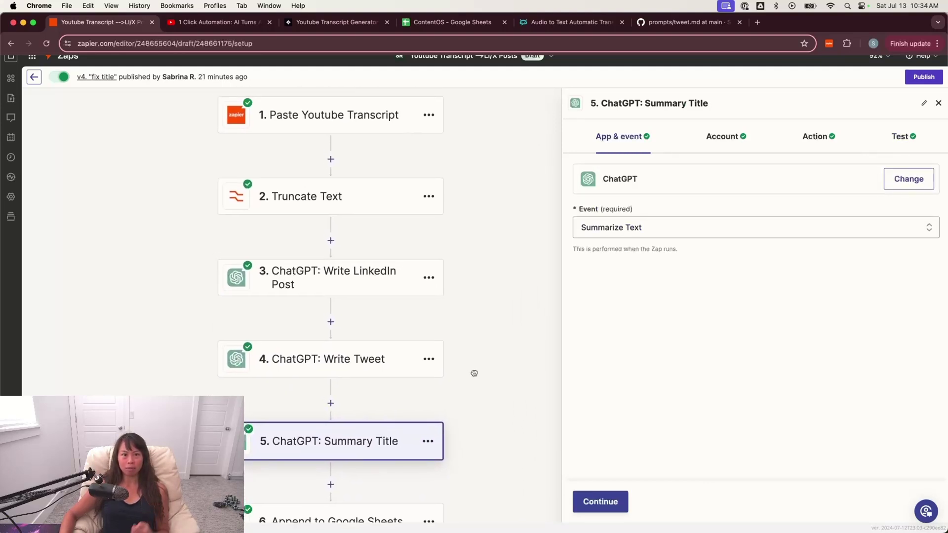
{"action": "left_click", "coordinate": [380, 114]}
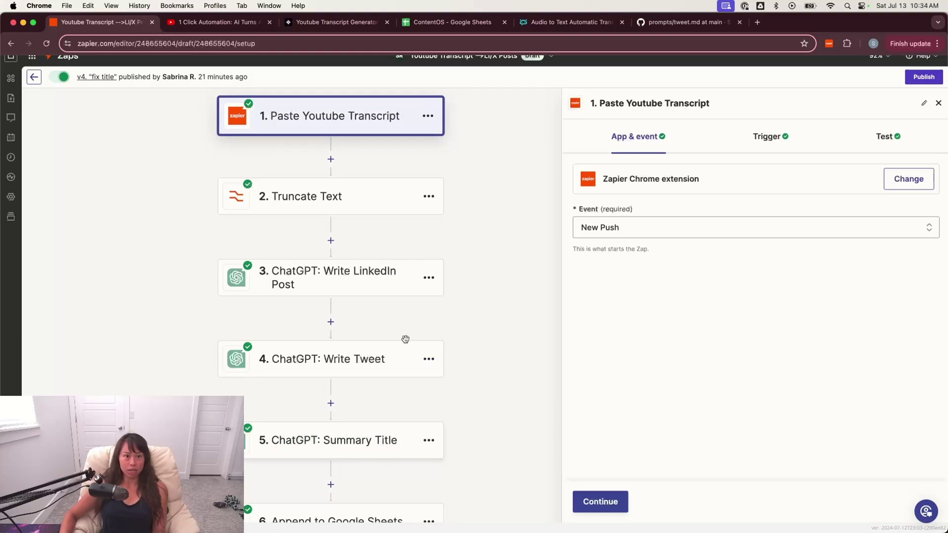
{"action": "left_click_drag", "start_coordinate": [485, 178], "coordinate": [492, 201]}
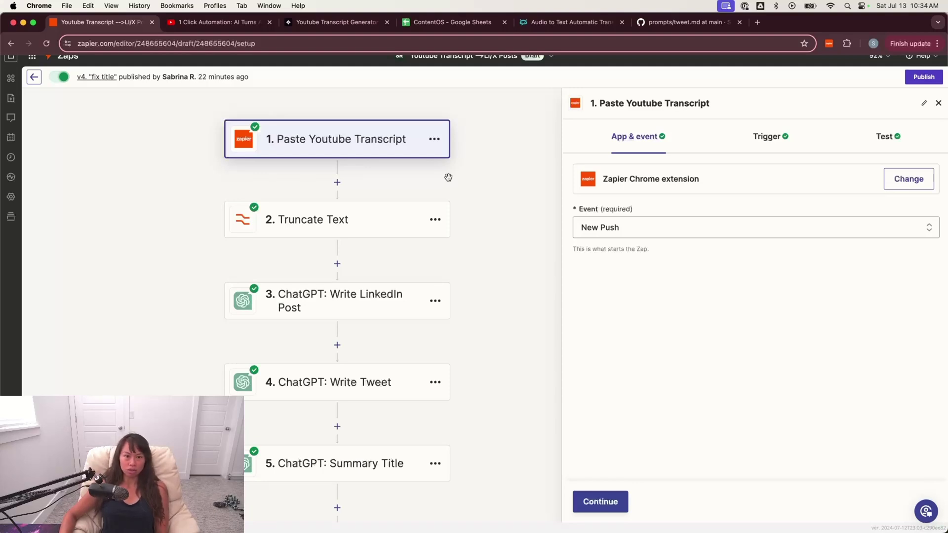
{"action": "scroll", "coordinate": [508, 164], "scroll_direction": "down", "scroll_amount": 2}
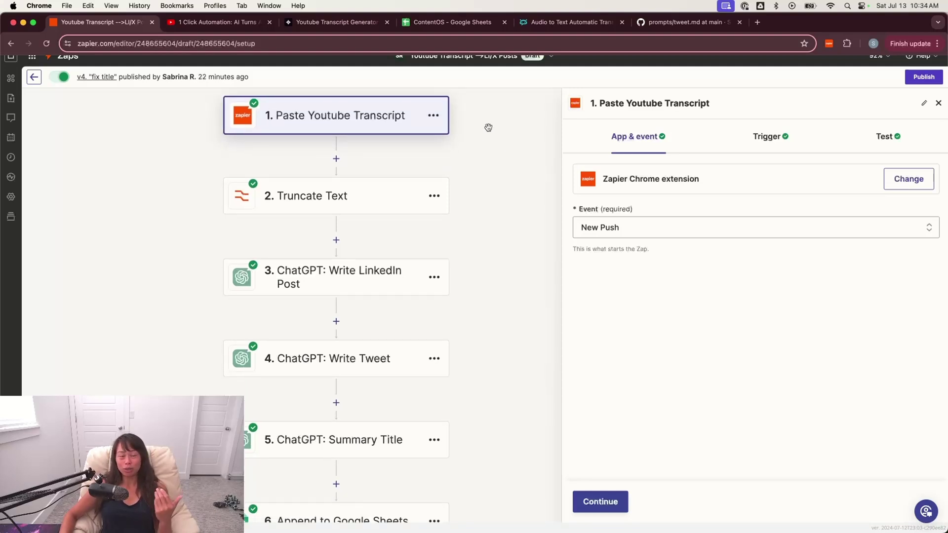
{"action": "mouse_move", "coordinate": [472, 164]}
{"action": "left_mouse_down"}
{"action": "mouse_move", "coordinate": [469, 155]}
{"action": "mouse_move", "coordinate": [470, 171]}
{"action": "left_mouse_up"}
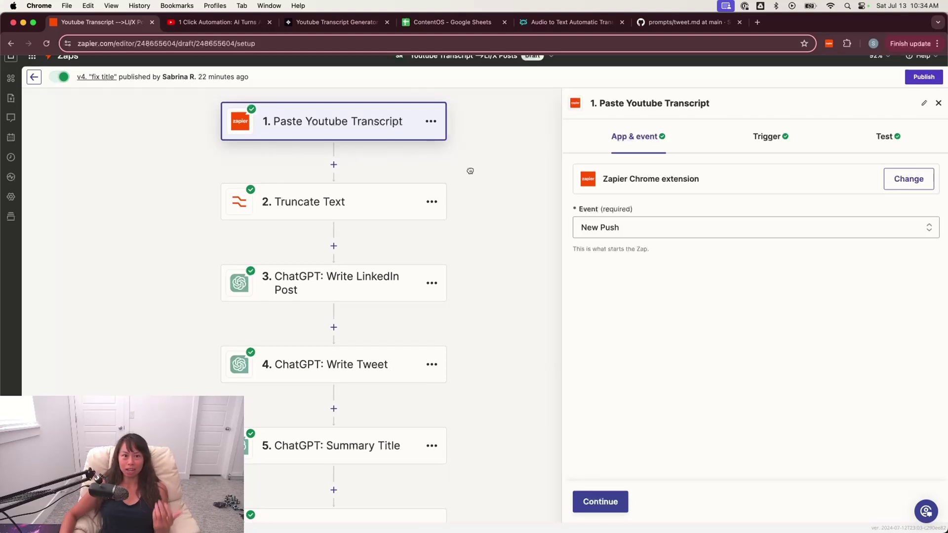
{"action": "left_click_drag", "start_coordinate": [470, 170], "coordinate": [470, 162]}
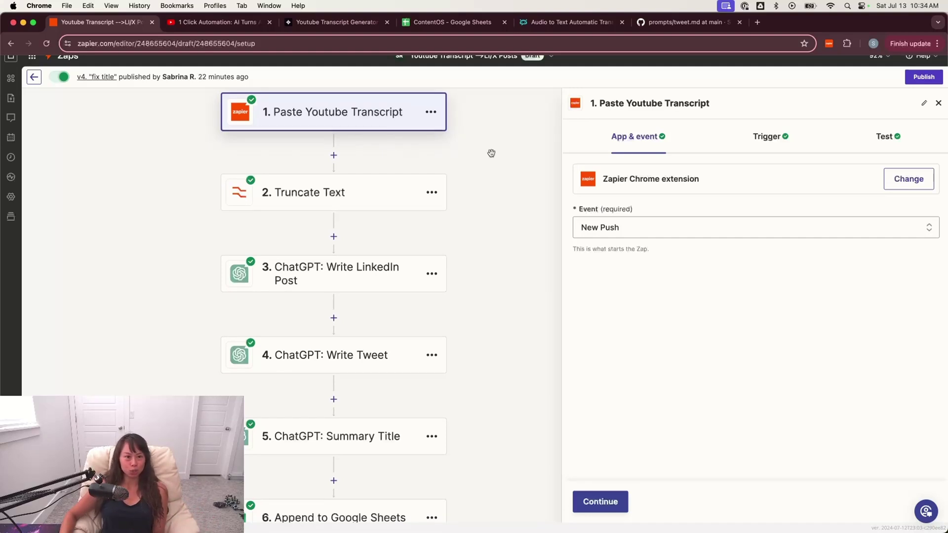
{"action": "scroll", "coordinate": [478, 238], "scroll_direction": "down", "scroll_amount": 3}
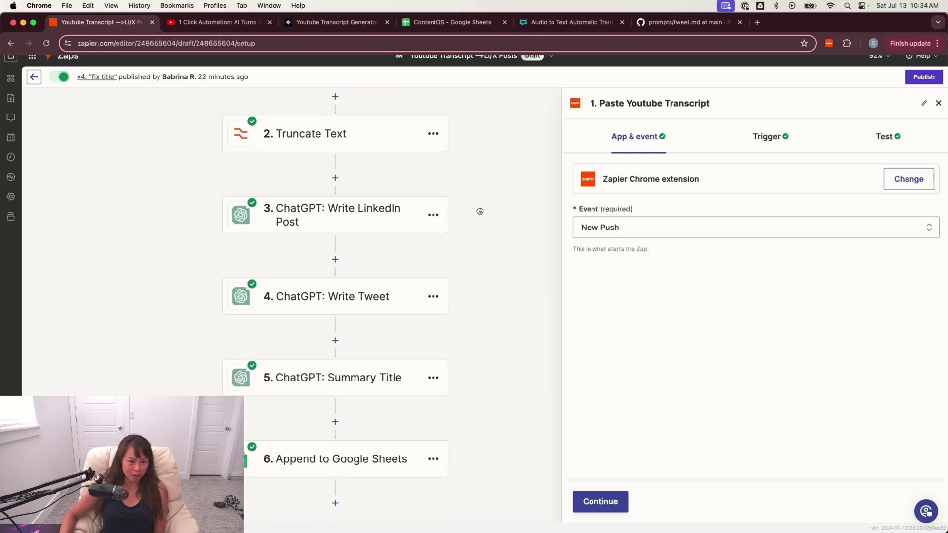
{"action": "left_click", "coordinate": [370, 379]}
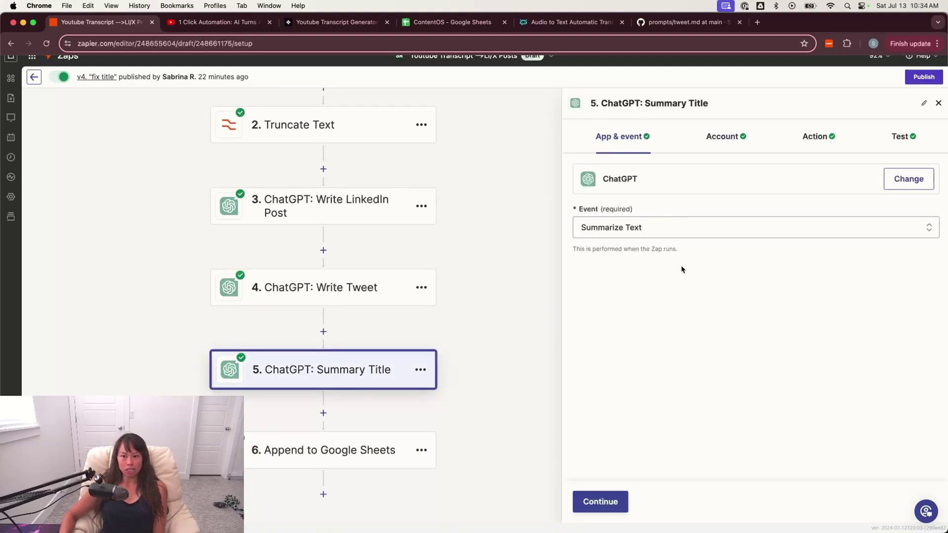
{"action": "left_click_drag", "start_coordinate": [450, 333], "coordinate": [444, 318]}
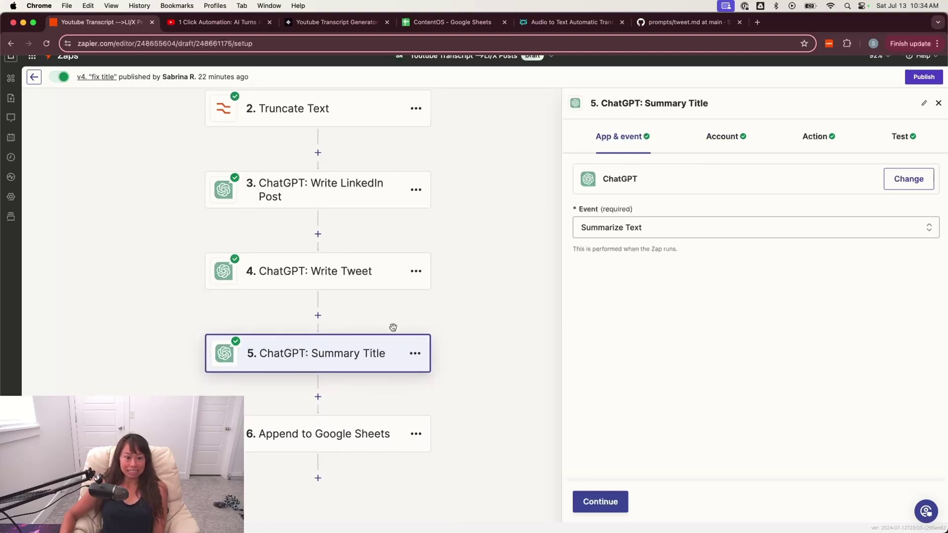
Step: Check the title in ContentOS cell A4 and the tweet.md prompt on GitHub
{"action": "left_click", "coordinate": [464, 24]}
{"action": "left_click", "coordinate": [89, 253]}
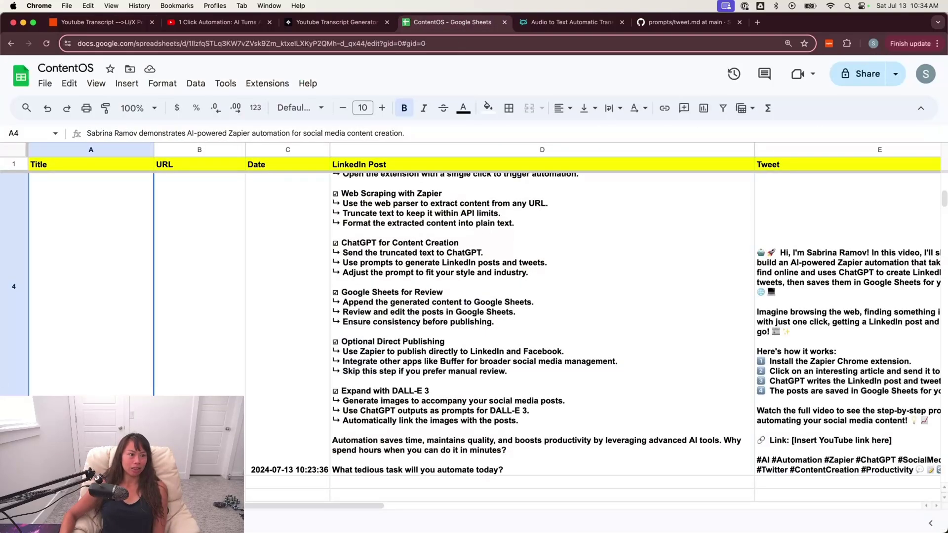
{"action": "left_click", "coordinate": [664, 22]}
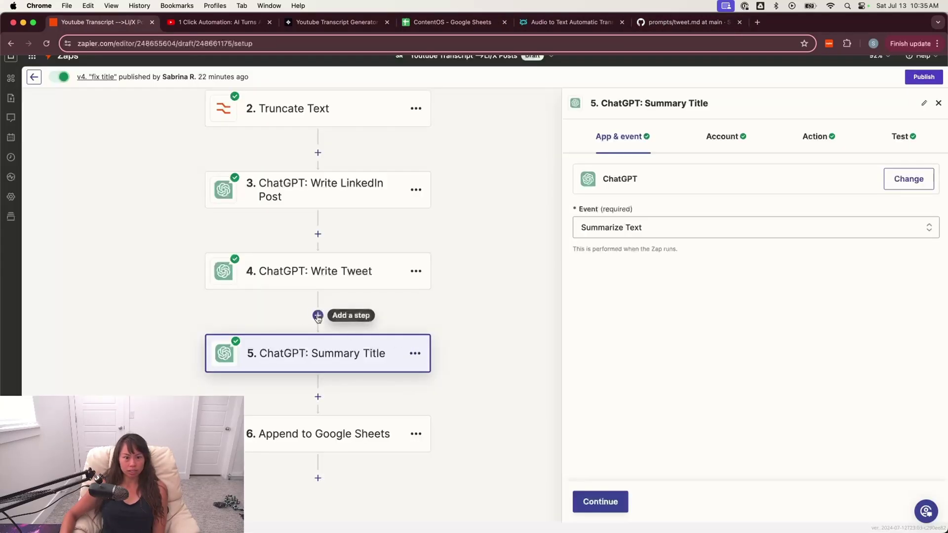
Step: Browse the ChatGPT events for Summary Title, leaving Summarize Text selected
{"action": "left_click", "coordinate": [415, 354]}
{"action": "key", "text": "Escape"}
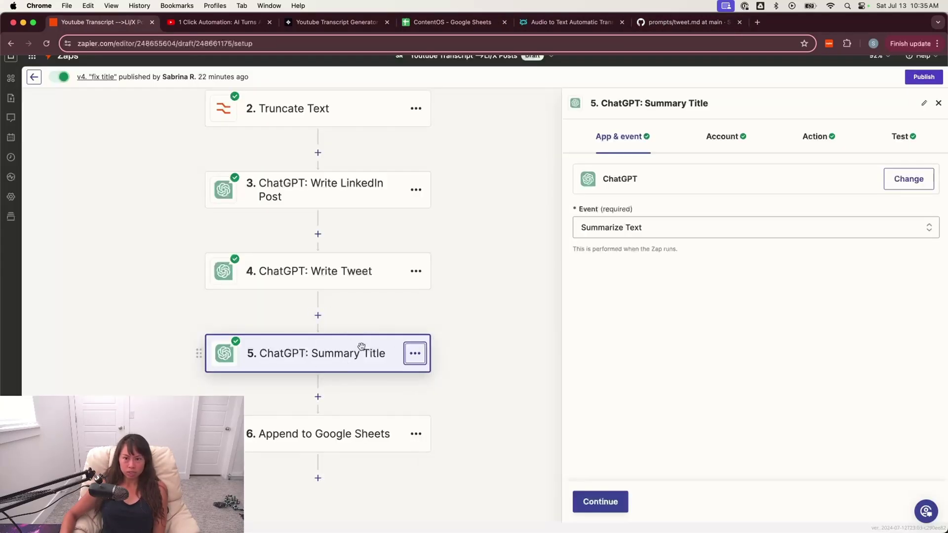
{"action": "left_click", "coordinate": [677, 222]}
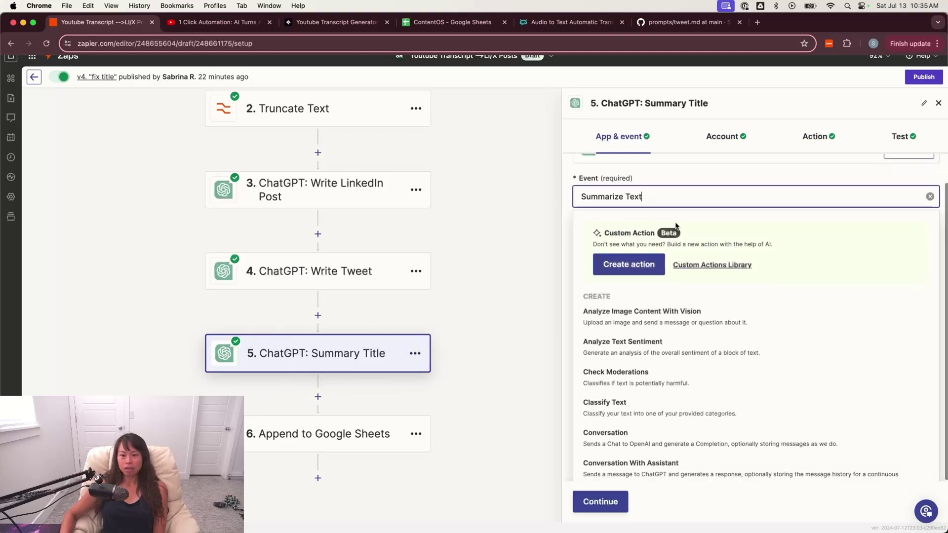
{"action": "scroll", "coordinate": [688, 376], "scroll_direction": "down", "scroll_amount": 10}
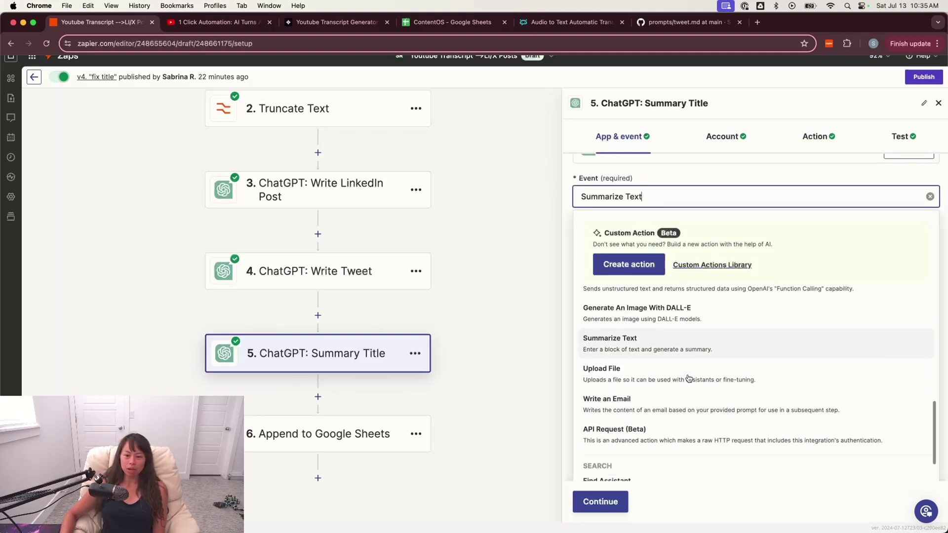
{"action": "scroll", "coordinate": [689, 379], "scroll_direction": "up", "scroll_amount": 3}
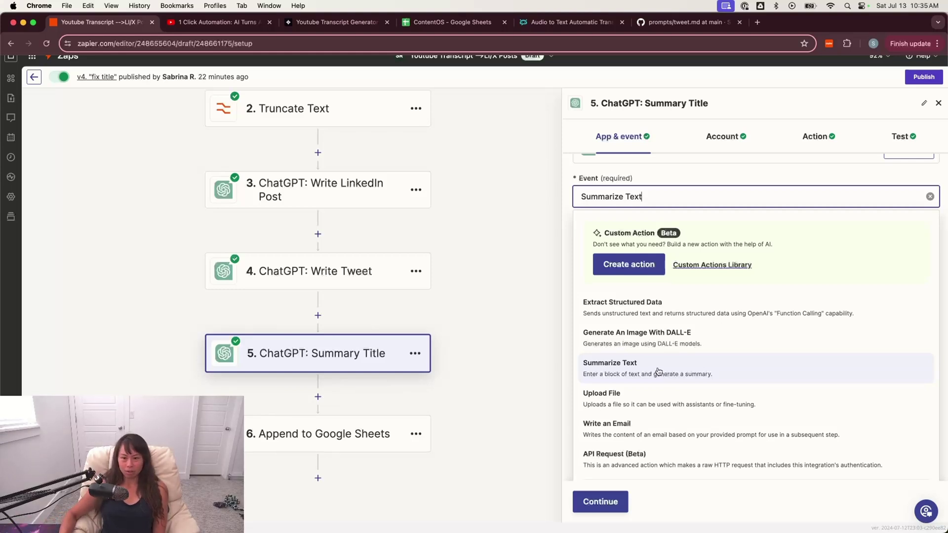
Step: Inspect the insertable outputs of the Write Tweet and Write LinkedIn Post steps
{"action": "left_click", "coordinate": [765, 173]}
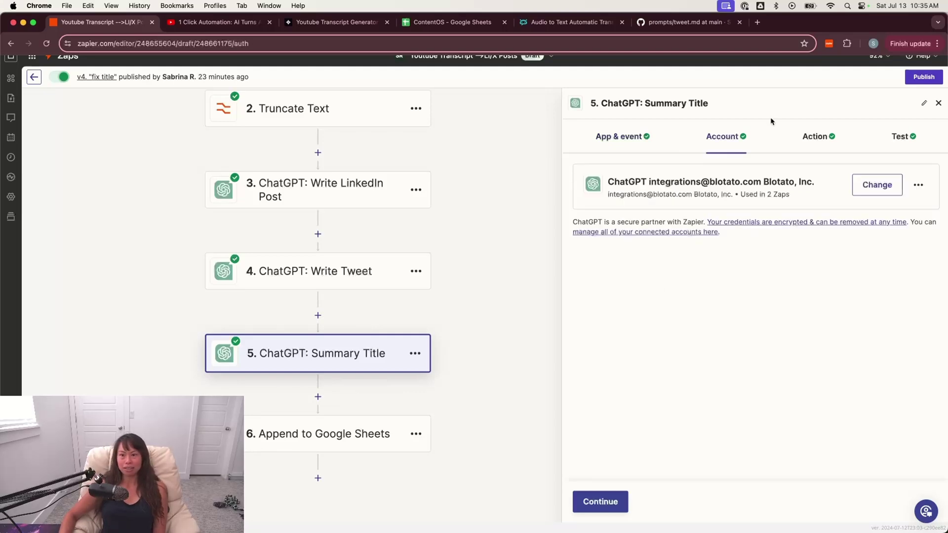
{"action": "left_click", "coordinate": [810, 149]}
{"action": "left_click", "coordinate": [737, 211]}
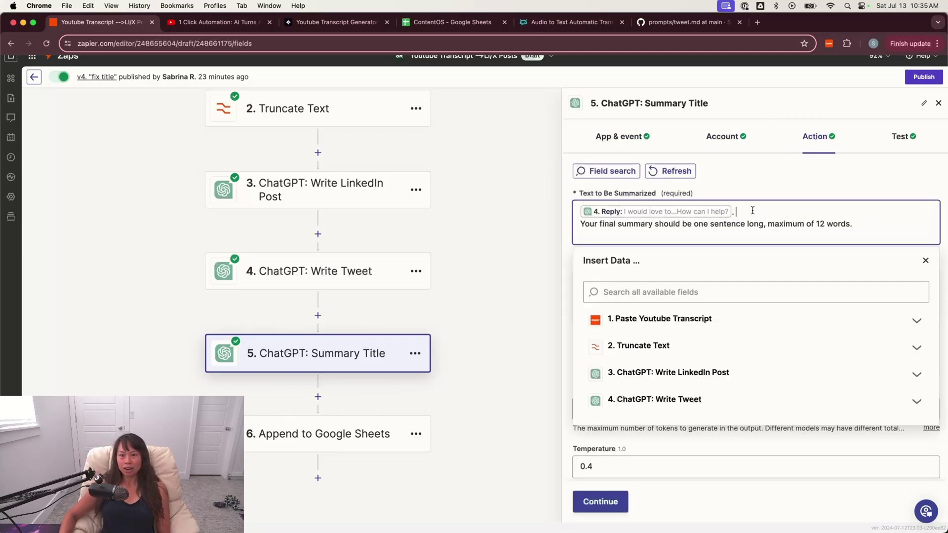
{"action": "left_click", "coordinate": [742, 197]}
{"action": "left_click", "coordinate": [751, 211]}
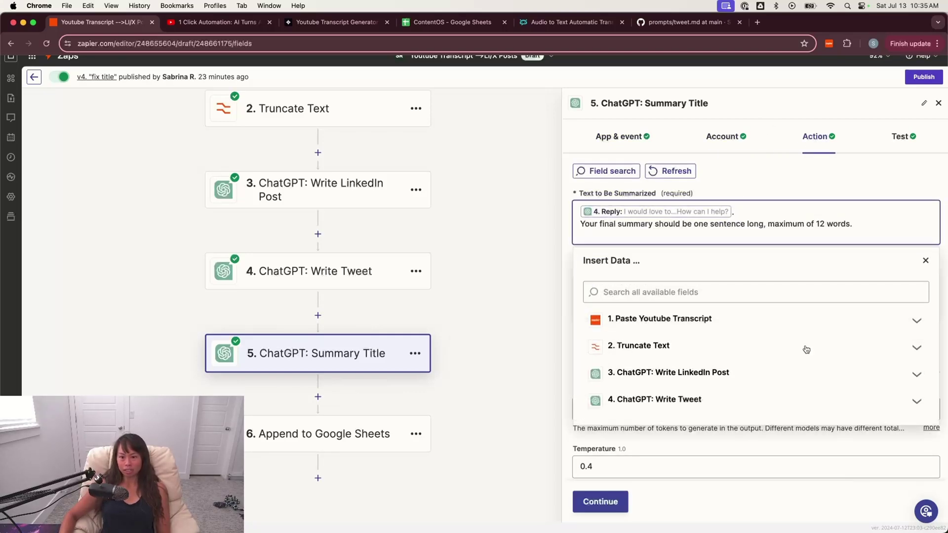
{"action": "left_click", "coordinate": [913, 400]}
{"action": "scroll", "coordinate": [771, 397], "scroll_direction": "down", "scroll_amount": 2}
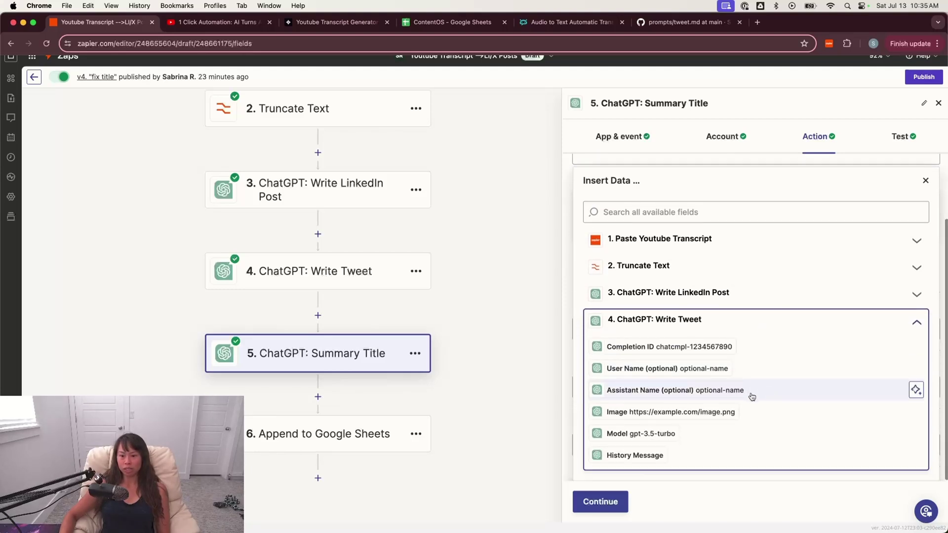
{"action": "scroll", "coordinate": [686, 433], "scroll_direction": "down", "scroll_amount": 5}
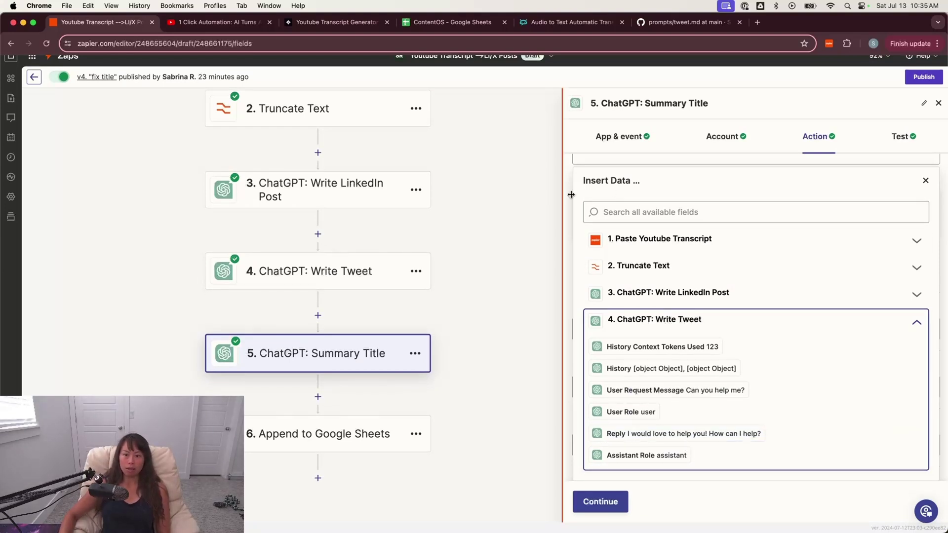
{"action": "left_click", "coordinate": [693, 292]}
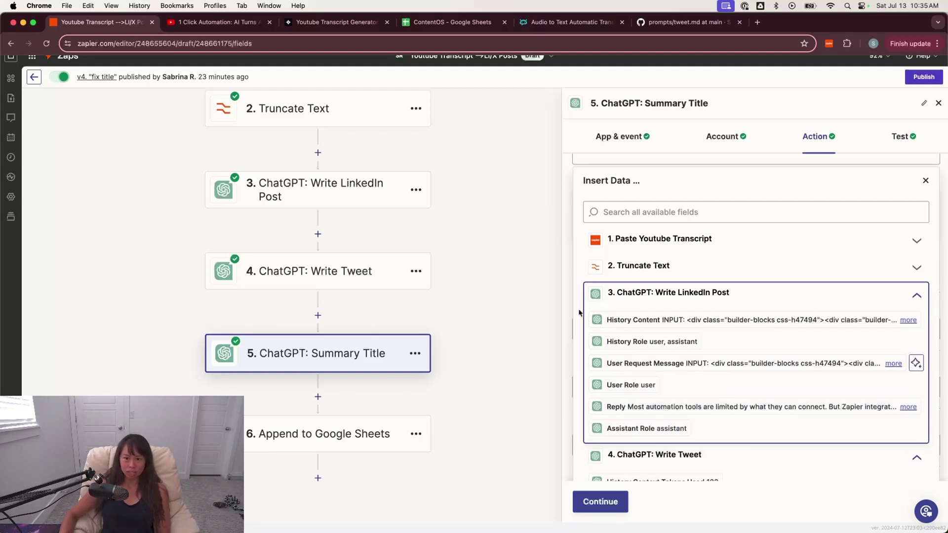
{"action": "left_click", "coordinate": [569, 236]}
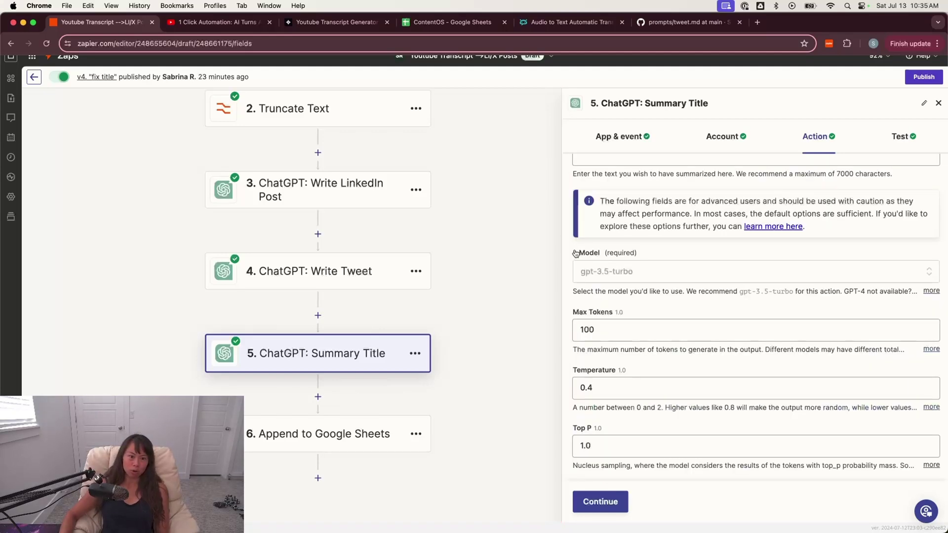
Step: Review the text to be summarized and its one-sentence, 12-word summary instruction
{"action": "scroll", "coordinate": [573, 254], "scroll_direction": "up", "scroll_amount": 2}
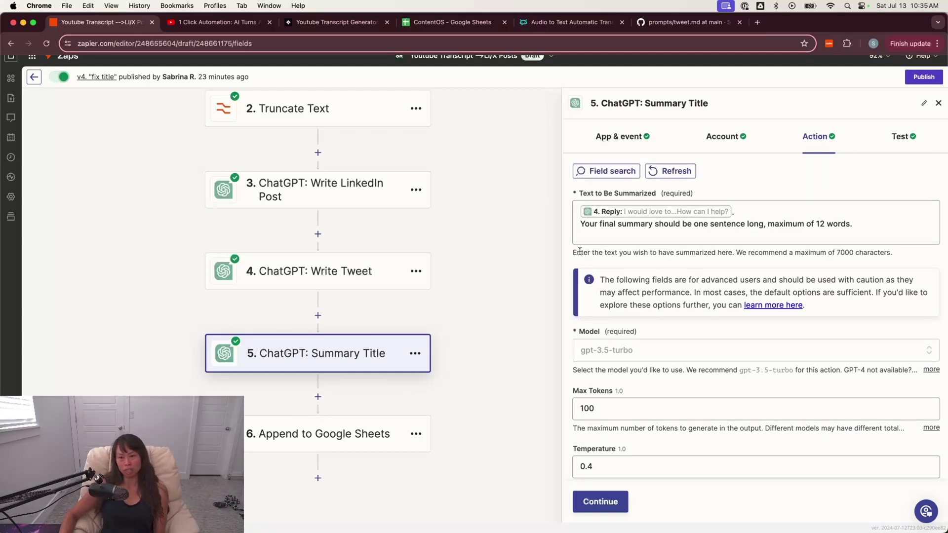
{"action": "left_click", "coordinate": [650, 225]}
{"action": "left_click_drag", "start_coordinate": [632, 239], "coordinate": [558, 218]}
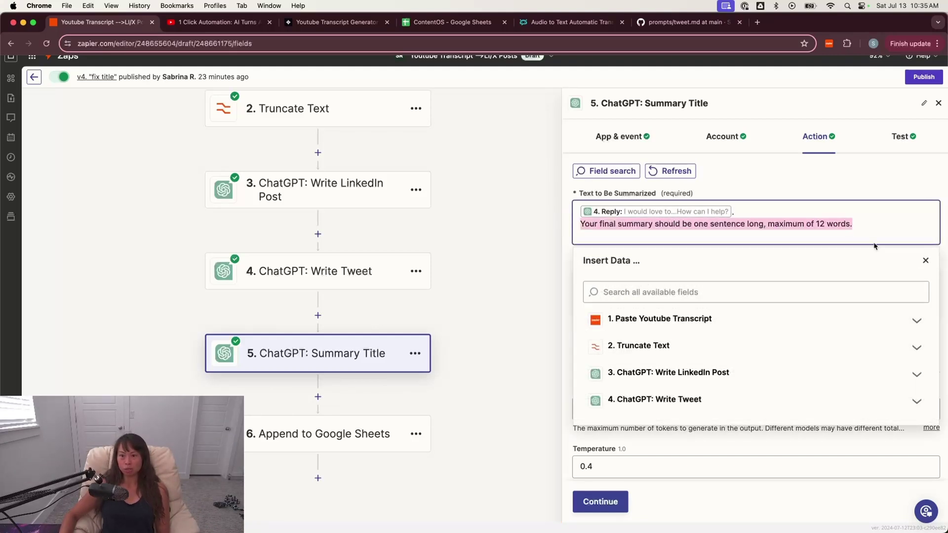
{"action": "left_click", "coordinate": [931, 262]}
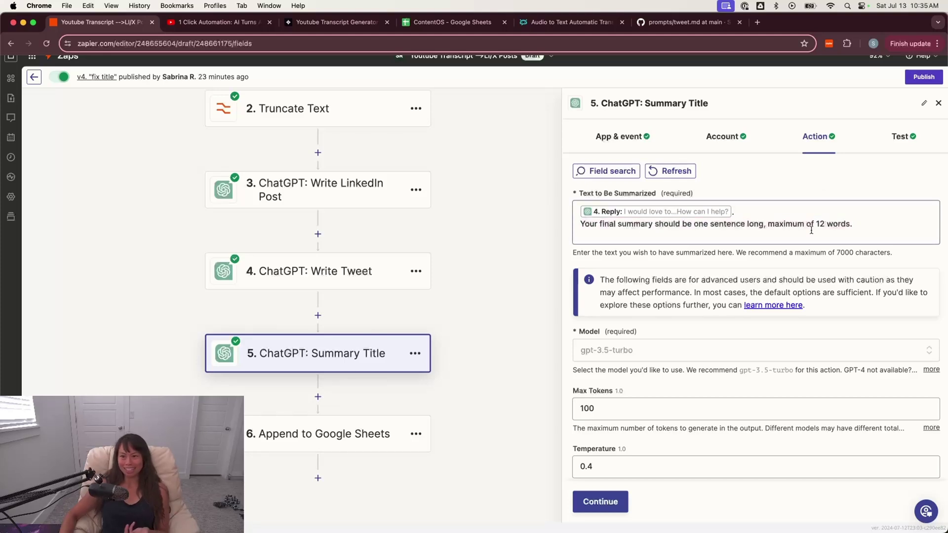
{"action": "left_click", "coordinate": [843, 224]}
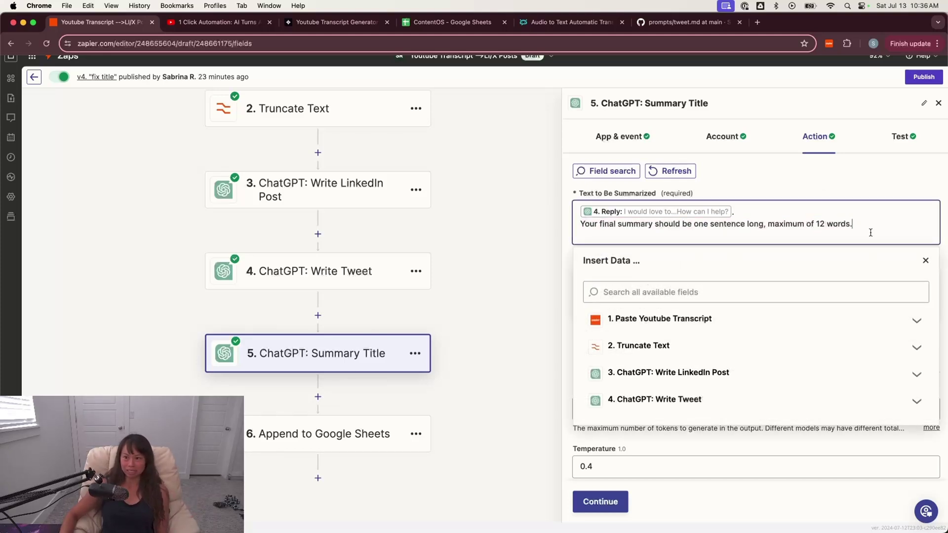
{"action": "left_click", "coordinate": [869, 193]}
{"action": "scroll", "coordinate": [621, 276], "scroll_direction": "down", "scroll_amount": 2}
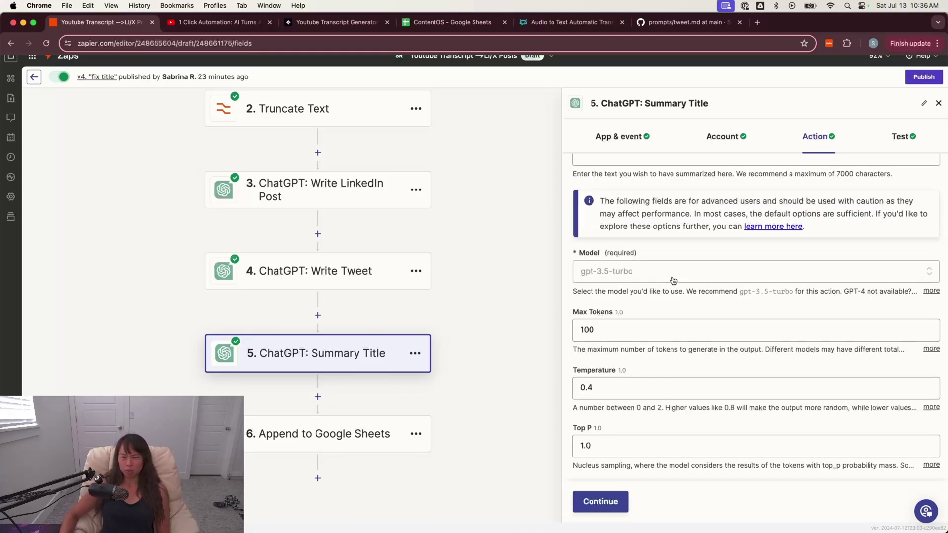
Step: Glance at the ContentOS sheet, then leave Temperature at 0.4
{"action": "left_click", "coordinate": [459, 22]}
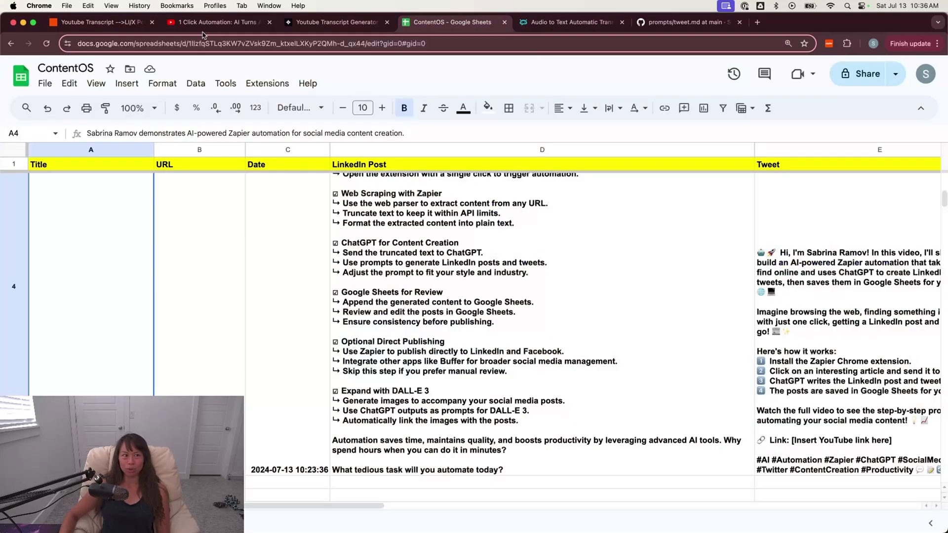
{"action": "left_click", "coordinate": [79, 23]}
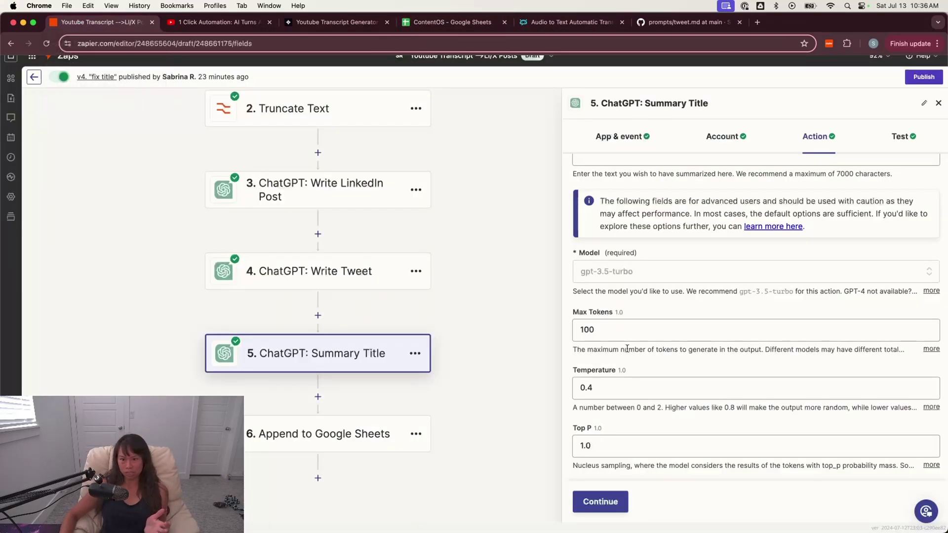
{"action": "left_click", "coordinate": [598, 390]}
{"action": "left_click", "coordinate": [606, 394]}
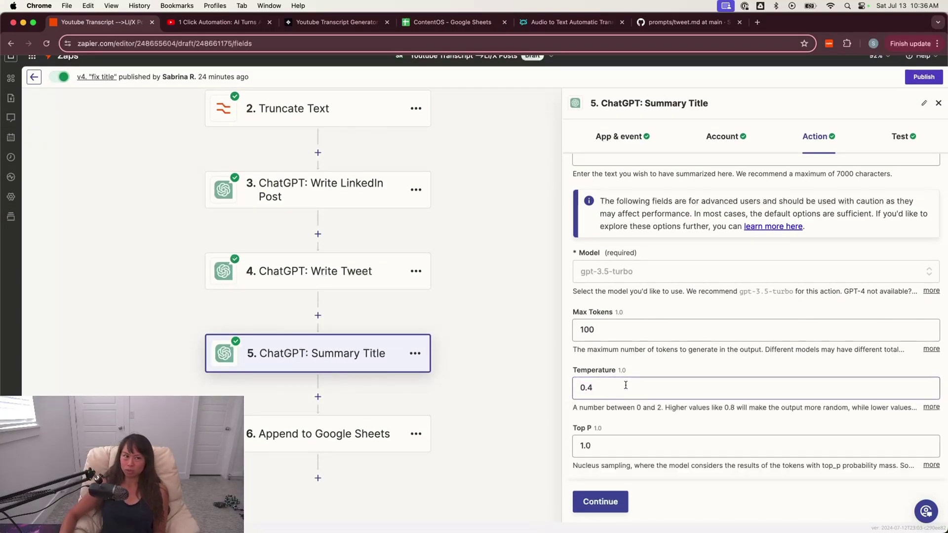
{"action": "left_click", "coordinate": [622, 387]}
Step: Read the Summary Title step's generated summary, then continue to Append to Google Sheets
{"action": "left_click", "coordinate": [644, 372]}
{"action": "left_click", "coordinate": [596, 500]}
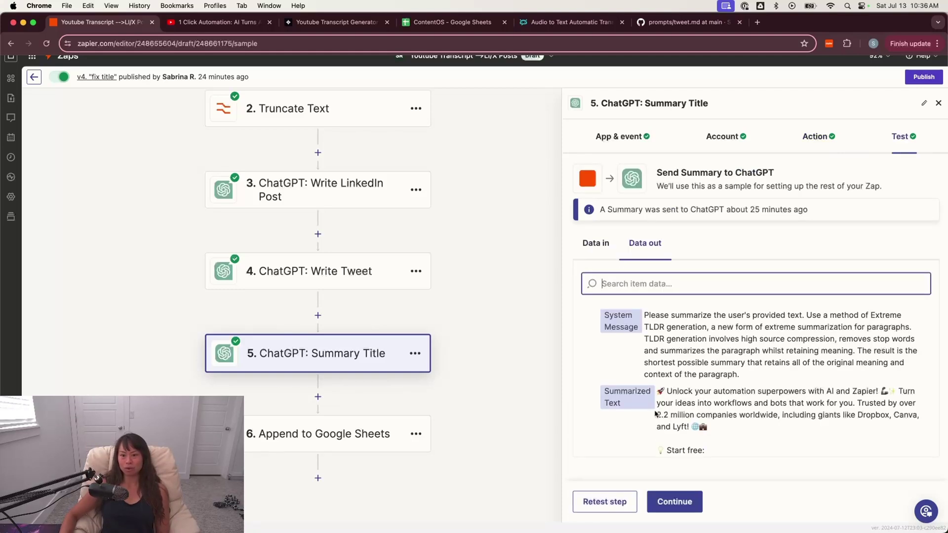
{"action": "scroll", "coordinate": [692, 416], "scroll_direction": "down", "scroll_amount": 1}
{"action": "scroll", "coordinate": [693, 419], "scroll_direction": "up", "scroll_amount": 1}
{"action": "scroll", "coordinate": [693, 418], "scroll_direction": "down", "scroll_amount": 5}
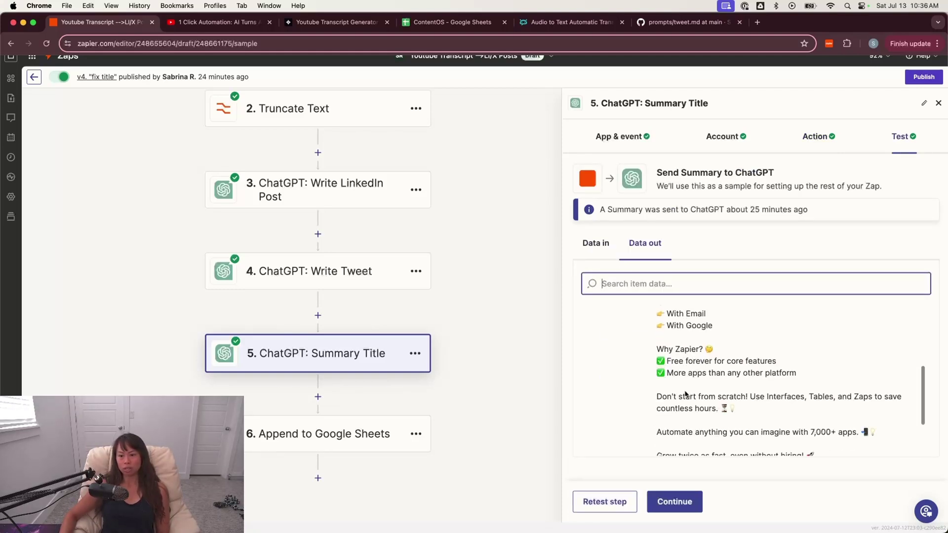
{"action": "triple_click", "coordinate": [687, 439]}
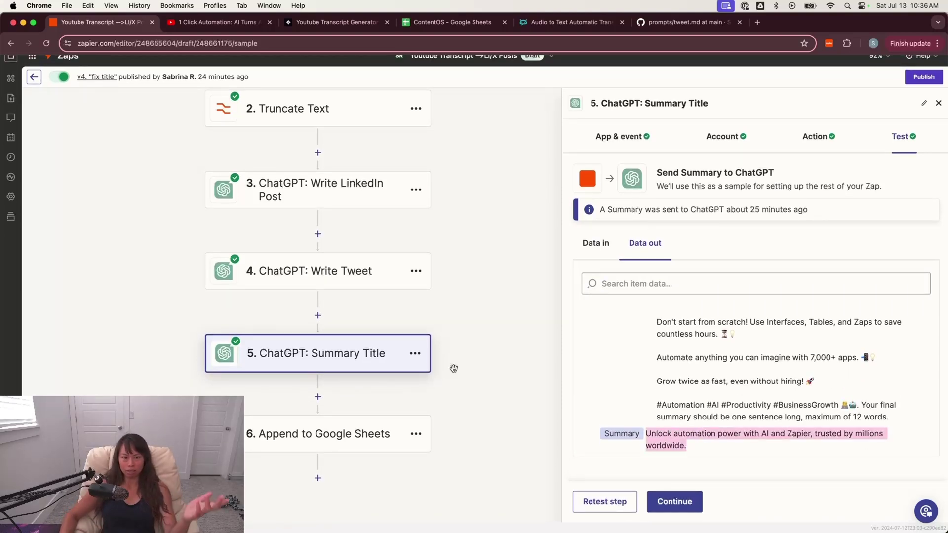
{"action": "scroll", "coordinate": [465, 391], "scroll_direction": "up", "scroll_amount": 2}
{"action": "left_click", "coordinate": [630, 440]}
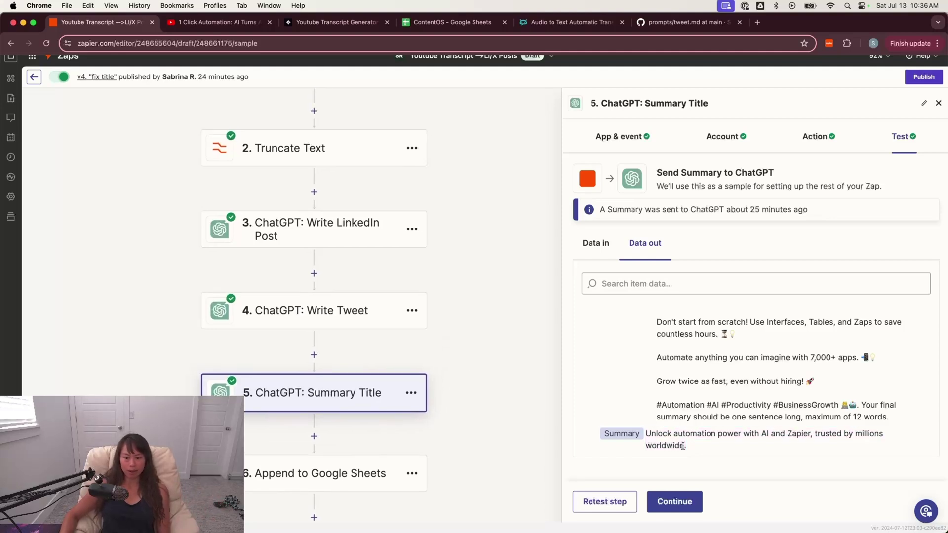
{"action": "left_click", "coordinate": [658, 503]}
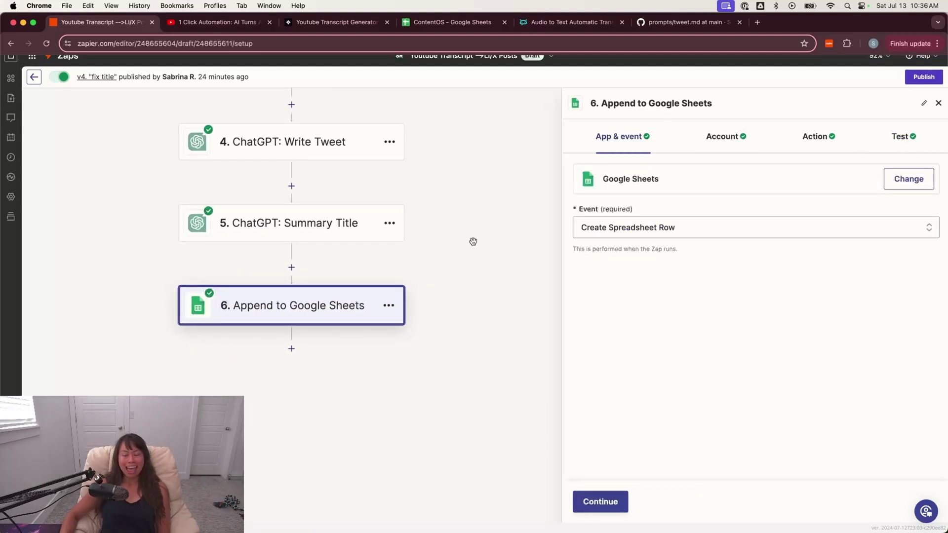
{"action": "left_click_drag", "start_coordinate": [474, 240], "coordinate": [491, 297]}
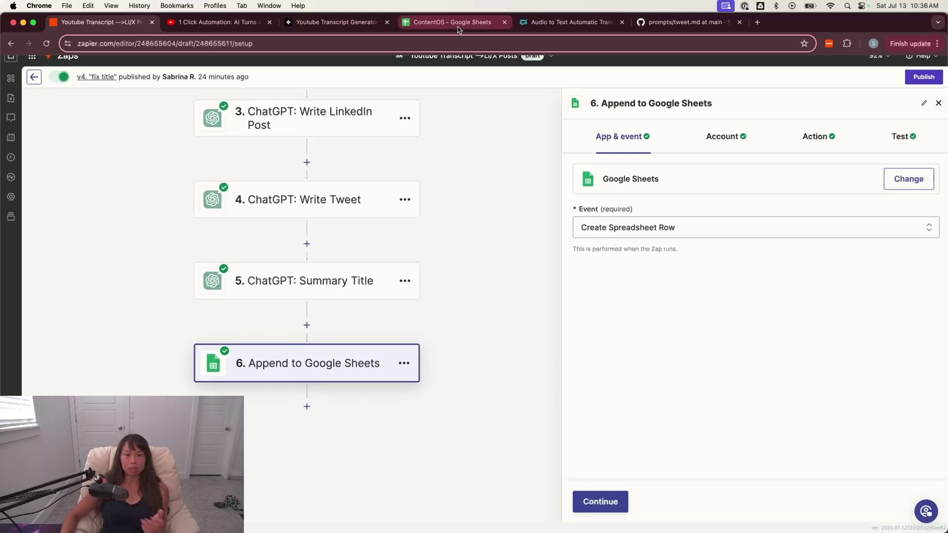
{"action": "left_click", "coordinate": [457, 28]}
{"action": "left_click", "coordinate": [364, 292]}
{"action": "left_click", "coordinate": [135, 311]}
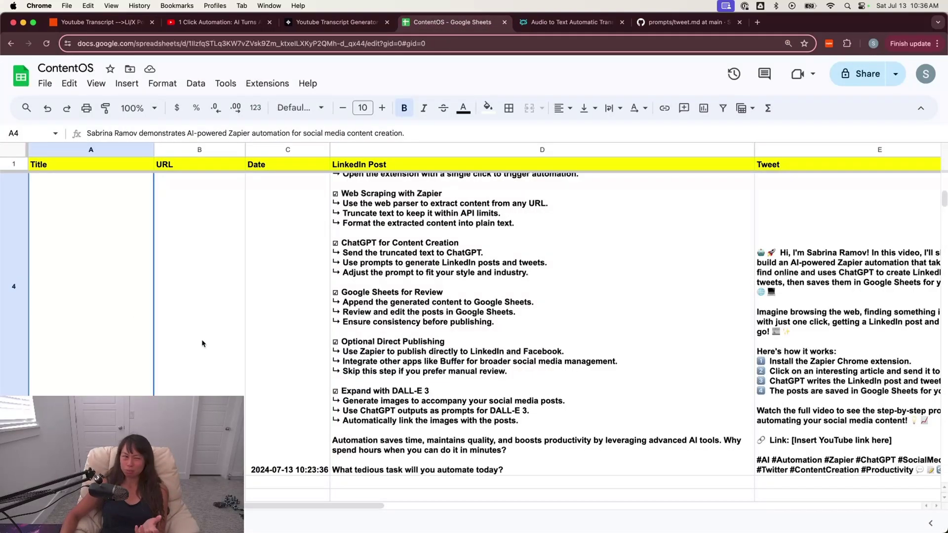
{"action": "left_click", "coordinate": [262, 363]}
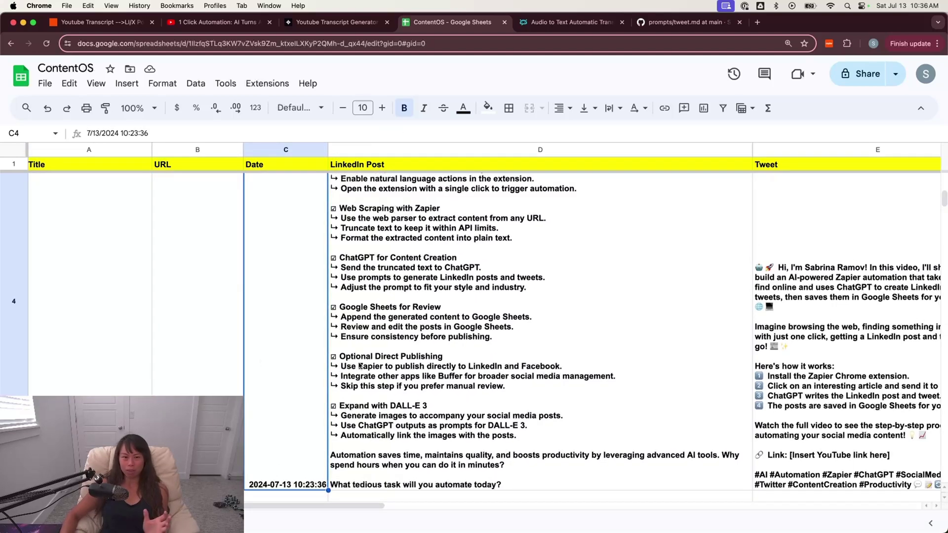
{"action": "left_click", "coordinate": [360, 366]}
{"action": "left_click", "coordinate": [809, 339]}
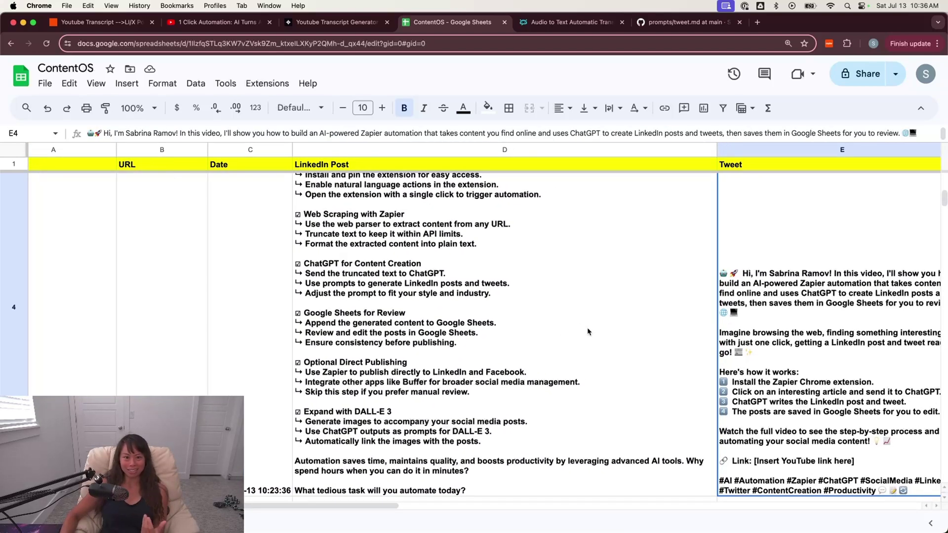
{"action": "left_click", "coordinate": [587, 331]}
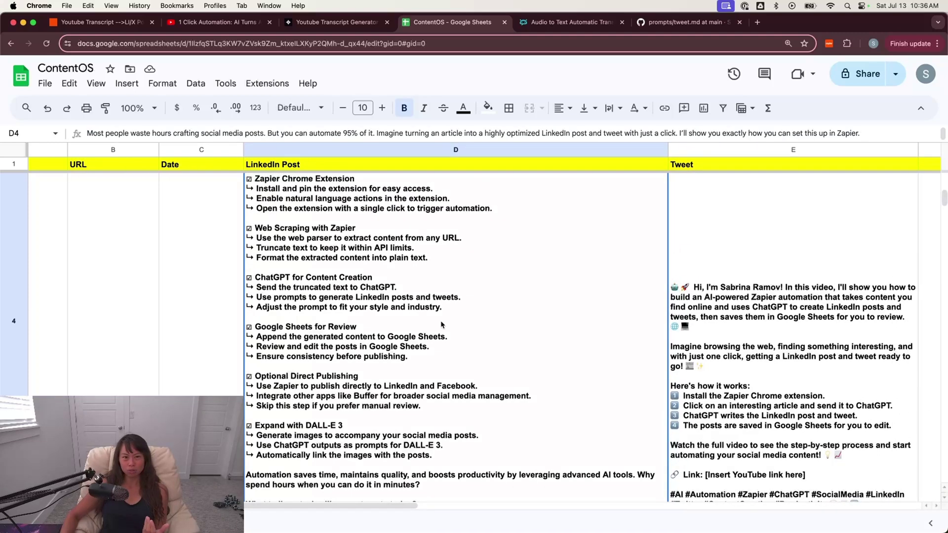
{"action": "scroll", "coordinate": [440, 324], "scroll_direction": "down", "scroll_amount": 1}
{"action": "scroll", "coordinate": [441, 324], "scroll_direction": "left", "scroll_amount": 4}
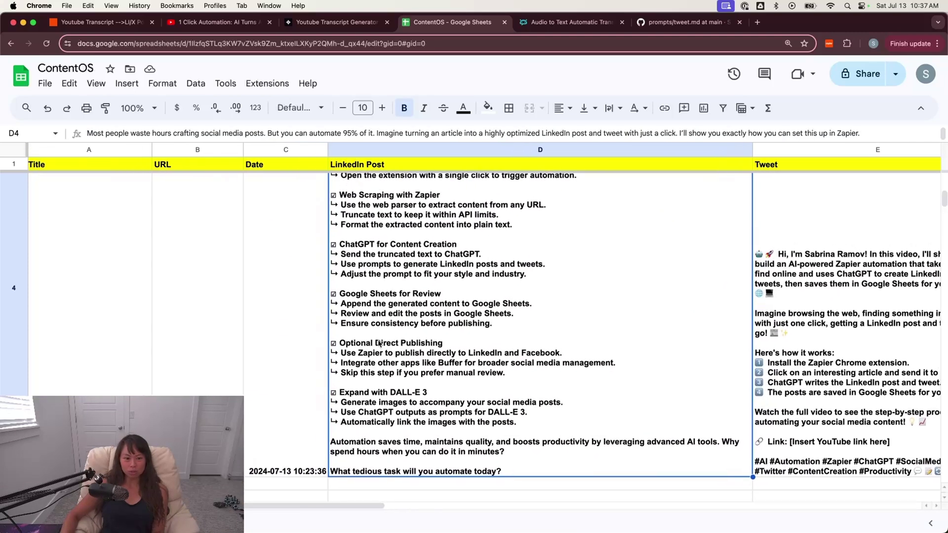
{"action": "scroll", "coordinate": [379, 345], "scroll_direction": "down", "scroll_amount": 1}
{"action": "left_click", "coordinate": [99, 21]}
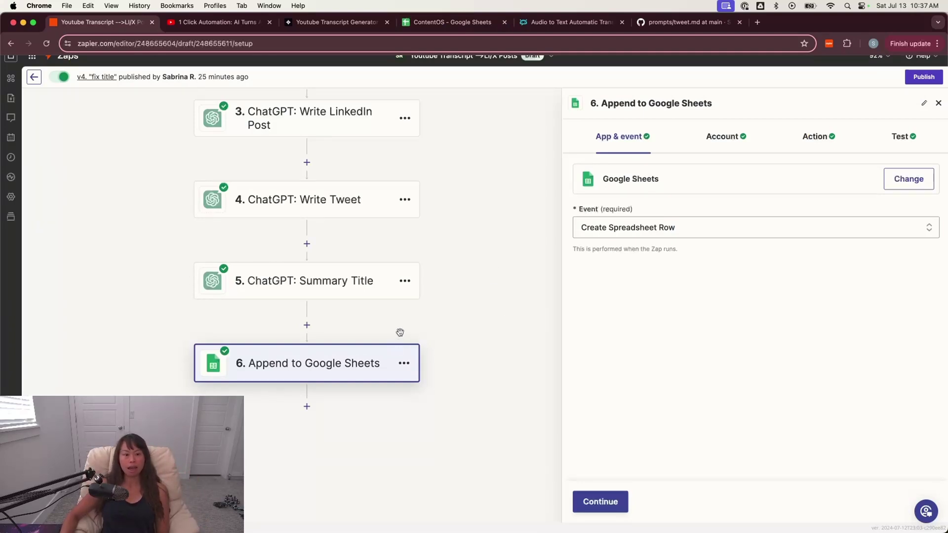
{"action": "left_click", "coordinate": [447, 22]}
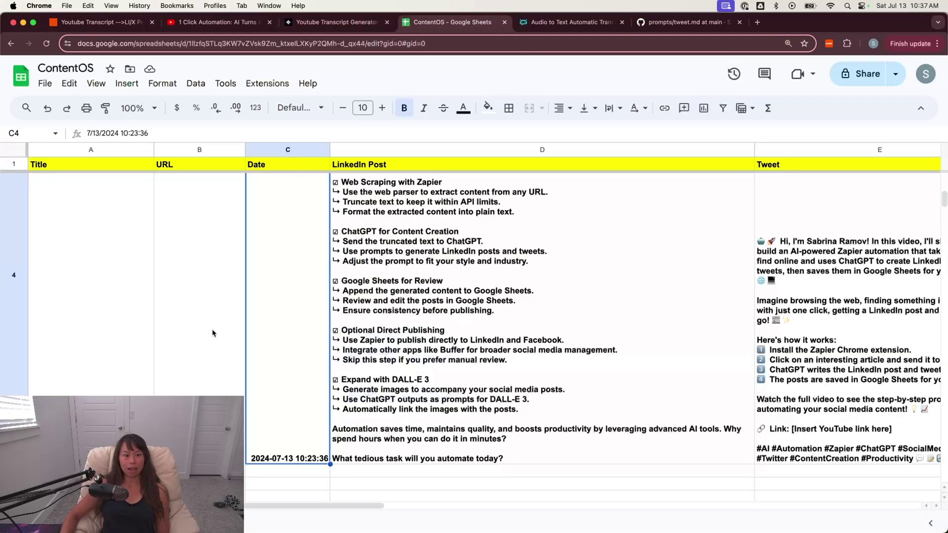
{"action": "scroll", "coordinate": [118, 331], "scroll_direction": "down", "scroll_amount": 2}
{"action": "left_click", "coordinate": [119, 331]}
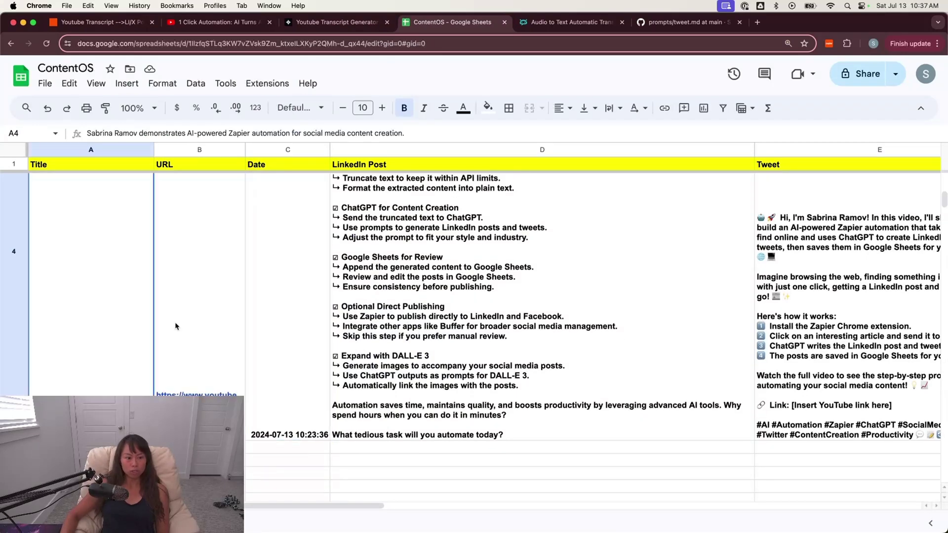
{"action": "left_click", "coordinate": [398, 337]}
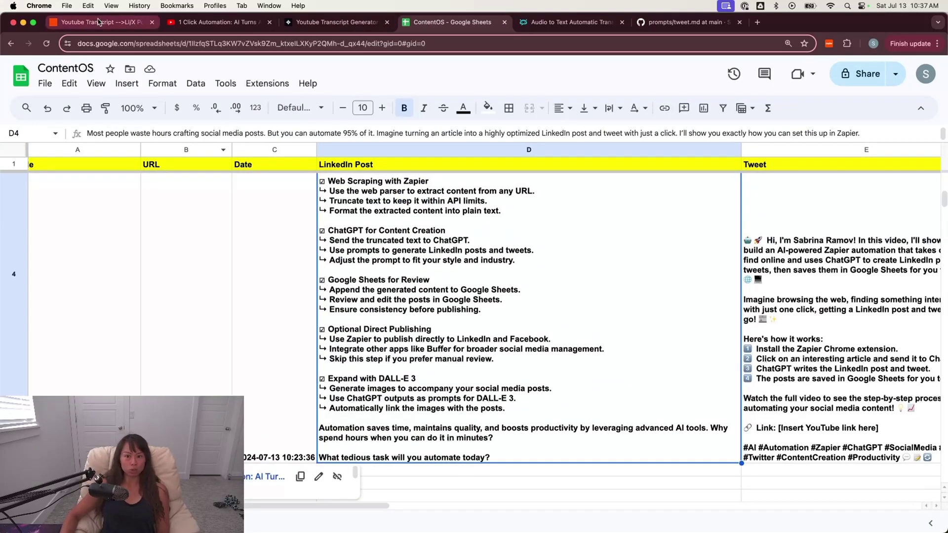
{"action": "left_click", "coordinate": [98, 22]}
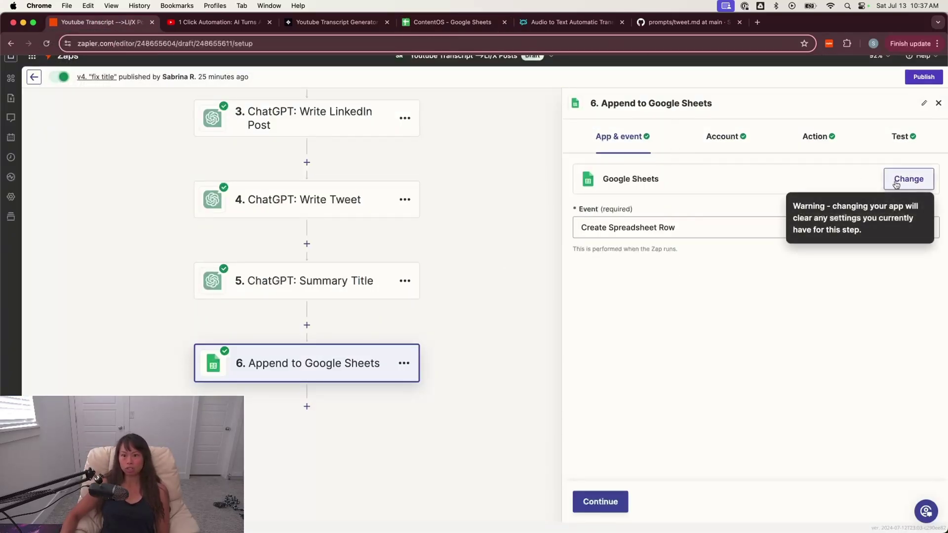
Step: Pass through the Sheets event and account settings to the column mappings
{"action": "left_click", "coordinate": [654, 227]}
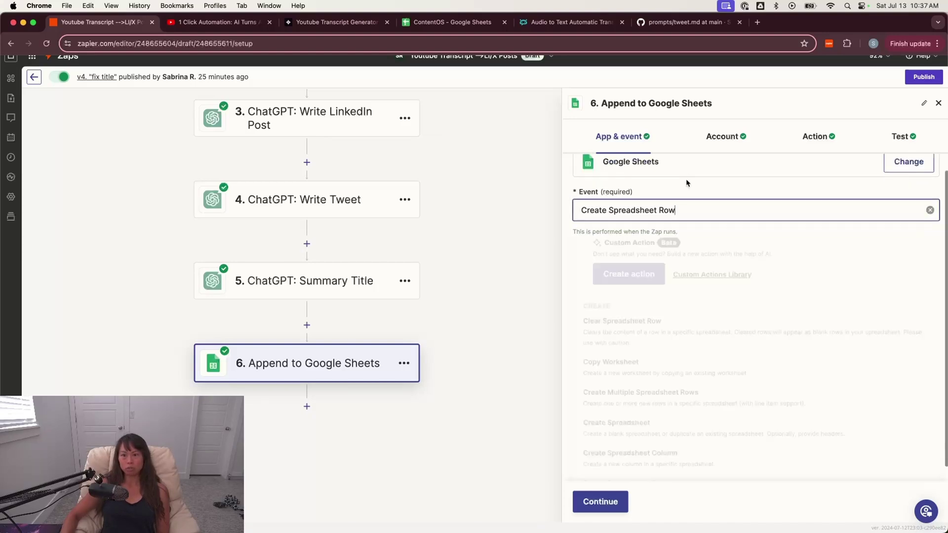
{"action": "left_click", "coordinate": [735, 134]}
{"action": "left_click", "coordinate": [822, 142]}
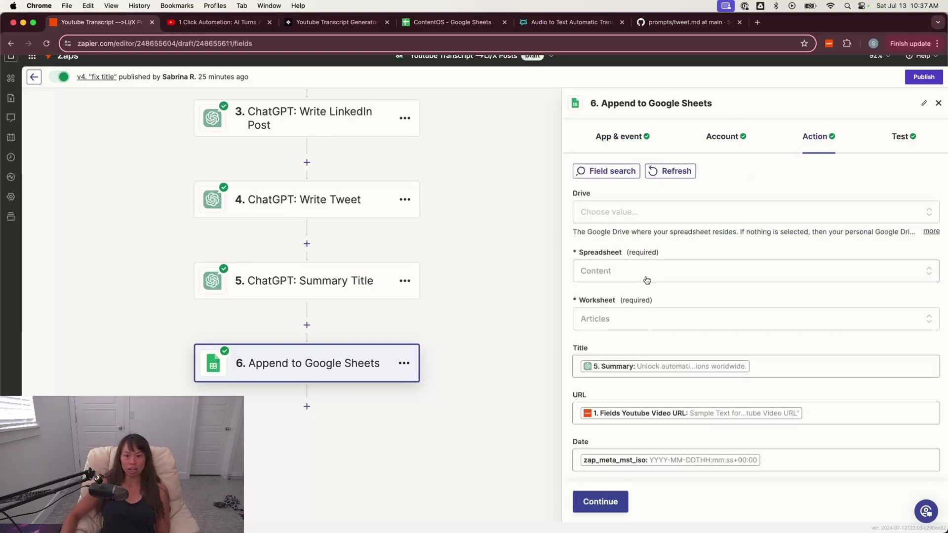
{"action": "scroll", "coordinate": [637, 281], "scroll_direction": "down", "scroll_amount": 3}
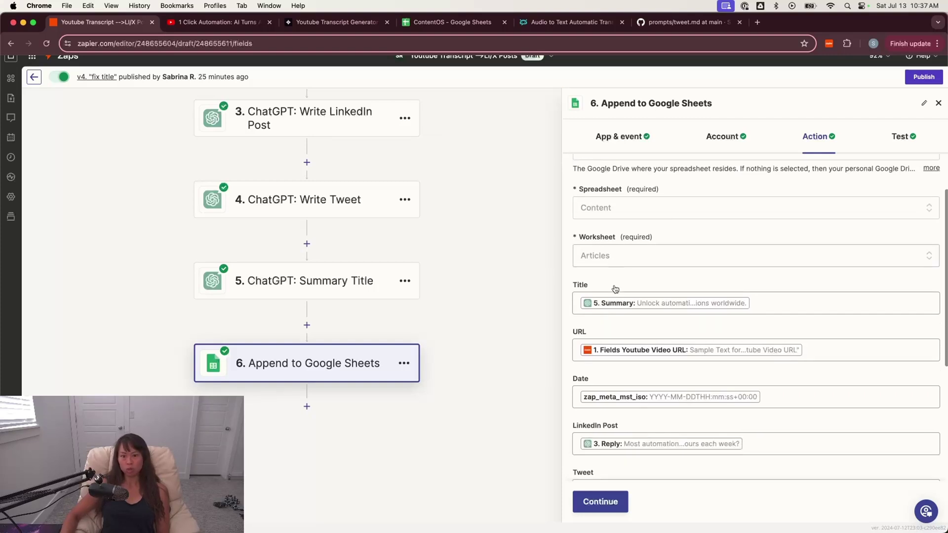
{"action": "scroll", "coordinate": [614, 289], "scroll_direction": "down", "scroll_amount": 4}
Step: Check that Title uses step 5's summary and URL uses the trigger's video URL
{"action": "left_click", "coordinate": [779, 193]}
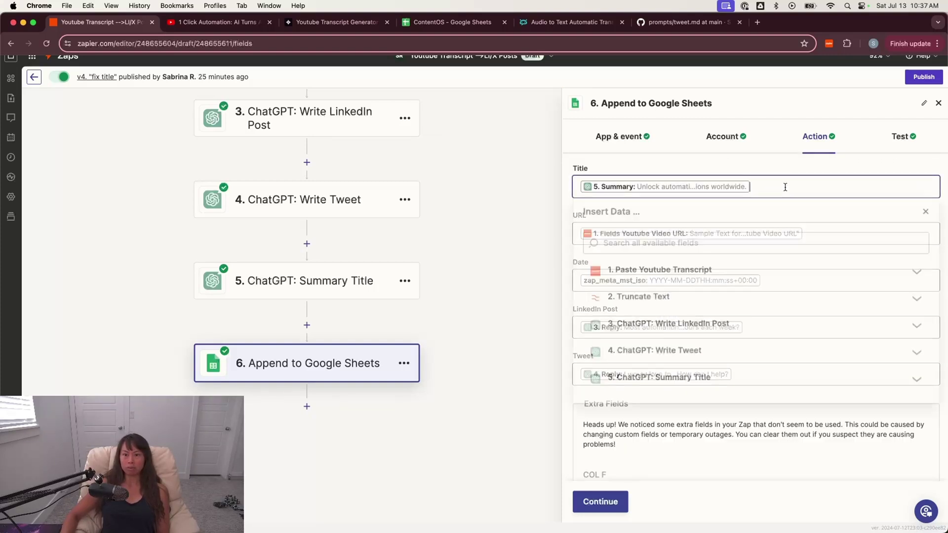
{"action": "left_click", "coordinate": [906, 389]}
{"action": "scroll", "coordinate": [709, 366], "scroll_direction": "down", "scroll_amount": 1}
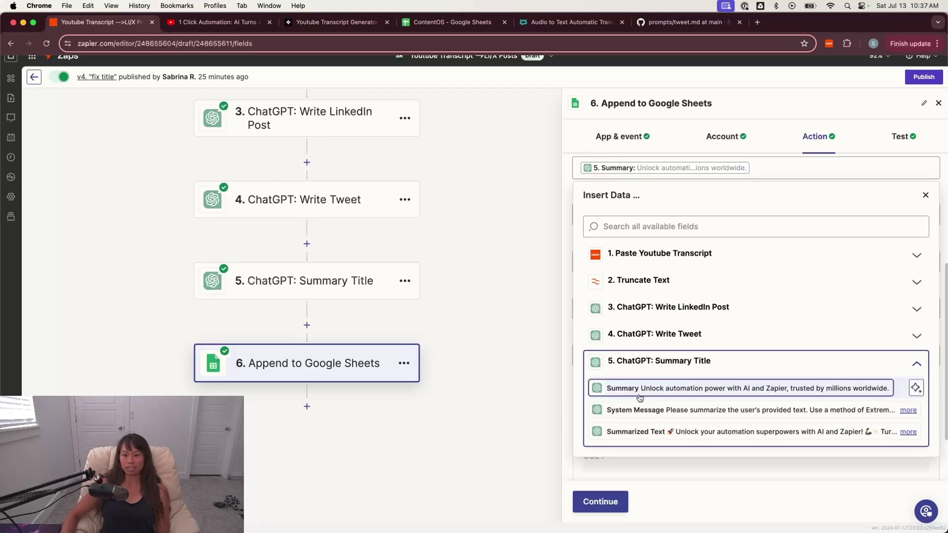
{"action": "key", "text": "Escape"}
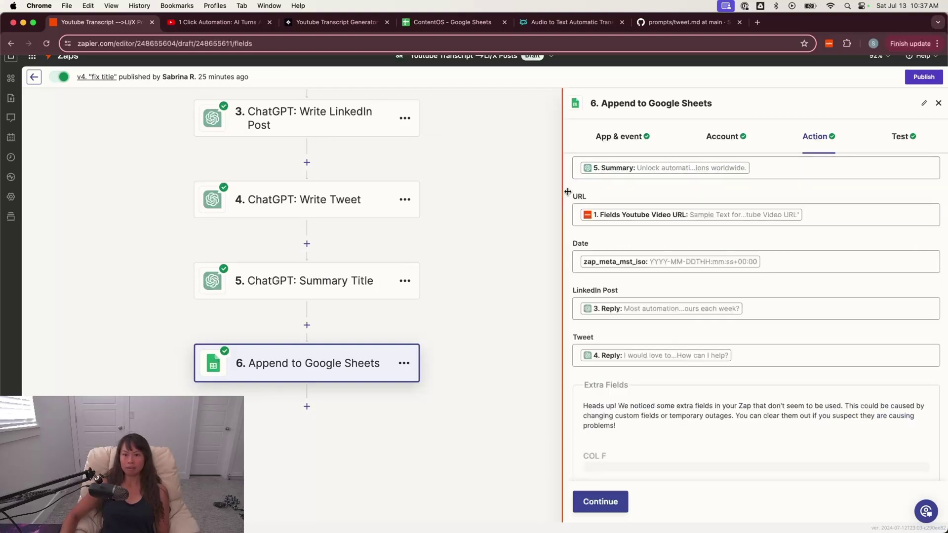
{"action": "left_click", "coordinate": [884, 214]}
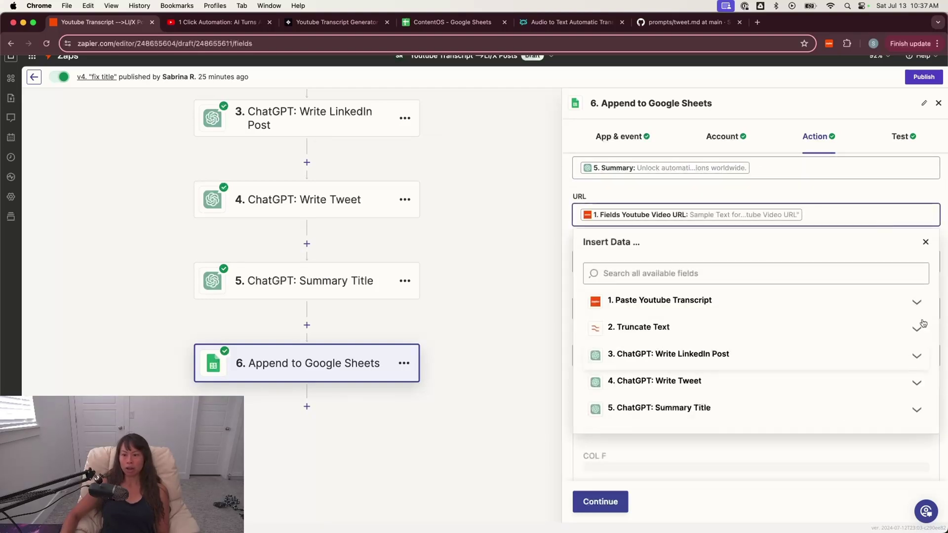
{"action": "left_click", "coordinate": [917, 302]}
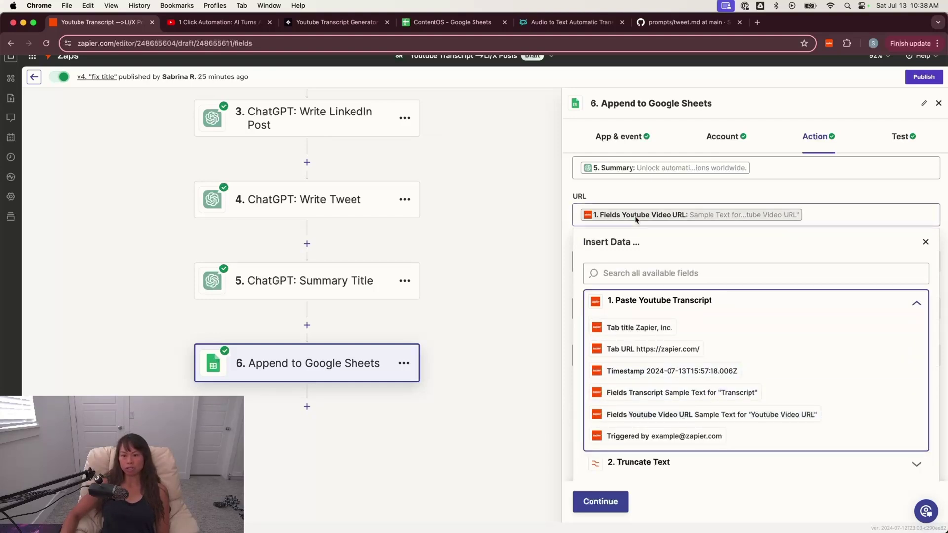
{"action": "left_click", "coordinate": [698, 214]}
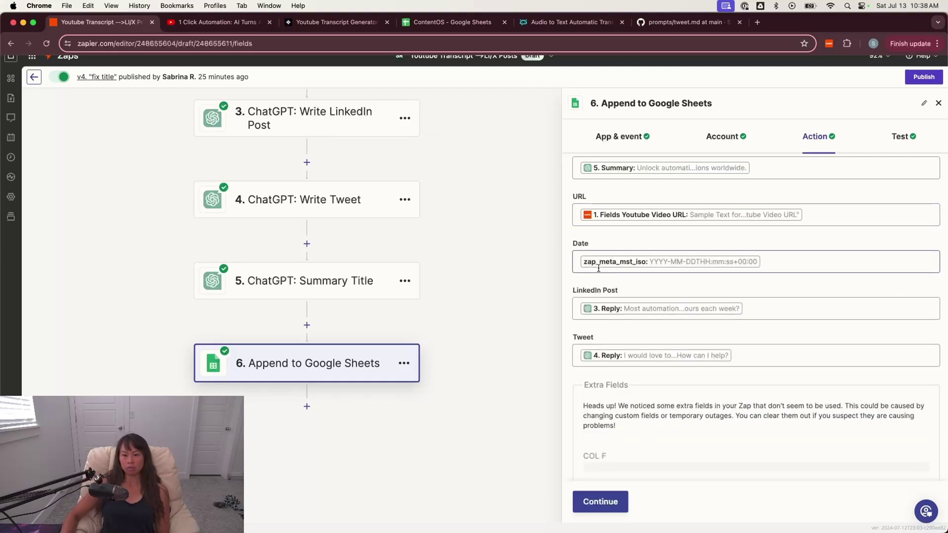
Step: Rework the Date column's value, trying zap_meta_mst_iso and zap_meta_human_now
{"action": "left_click", "coordinate": [764, 261]}
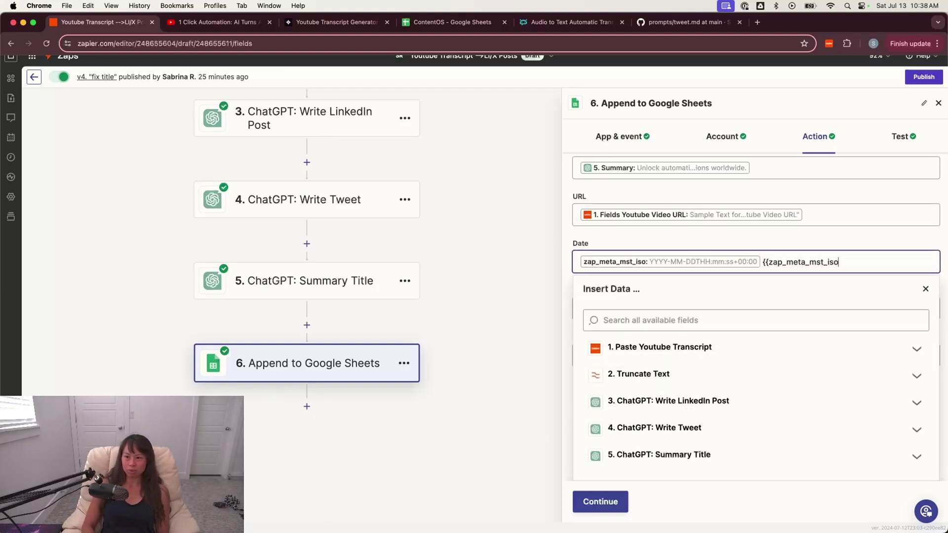
{"action": "type", "text": "{{zap_meta_mst_iso}}"}
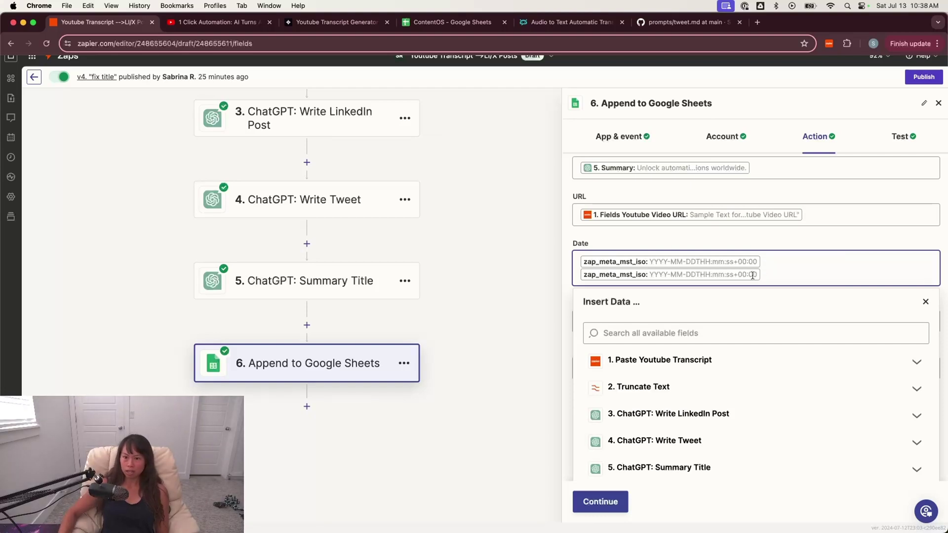
{"action": "key", "text": "BackSpace"}
{"action": "type", "text": "{{zap_meta_human_now{}{"}
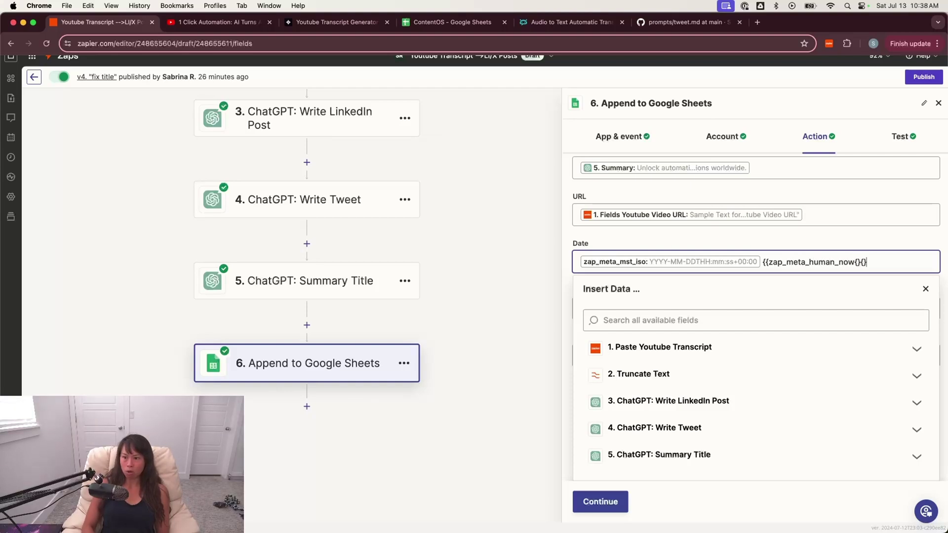
{"action": "key", "text": "BackSpace"}
{"action": "key", "text": "BackSpace"}
{"action": "type", "text": "}}"}
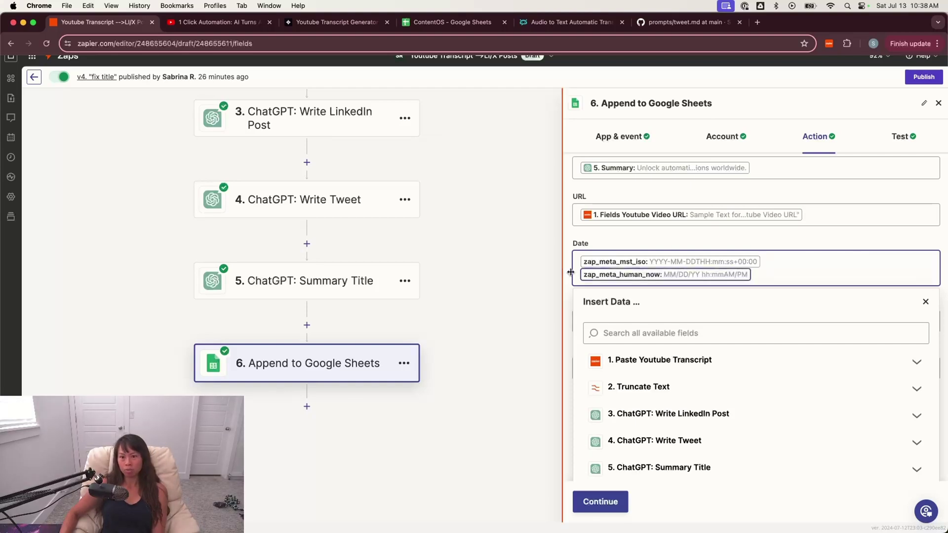
{"action": "key", "text": "BackSpace"}
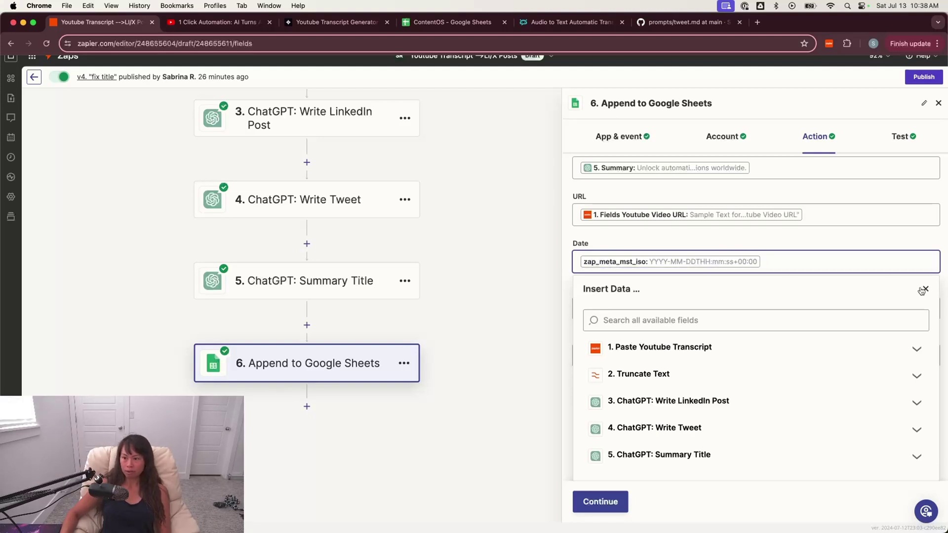
{"action": "left_click", "coordinate": [924, 290]}
{"action": "scroll", "coordinate": [661, 325], "scroll_direction": "down", "scroll_amount": 2}
Step: Map step 3's LinkedIn reply into LinkedIn Post and browse Write Tweet outputs for Tweet
{"action": "left_click", "coordinate": [798, 262]}
{"action": "left_click", "coordinate": [916, 407]}
{"action": "scroll", "coordinate": [770, 425], "scroll_direction": "down", "scroll_amount": 5}
{"action": "scroll", "coordinate": [770, 425], "scroll_direction": "down", "scroll_amount": 5}
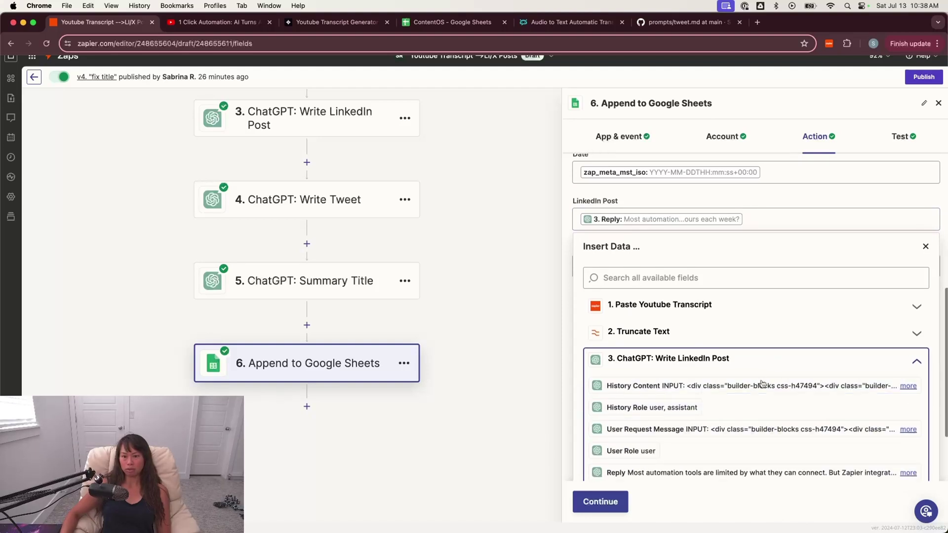
{"action": "left_click", "coordinate": [733, 381]}
{"action": "left_click", "coordinate": [776, 272]}
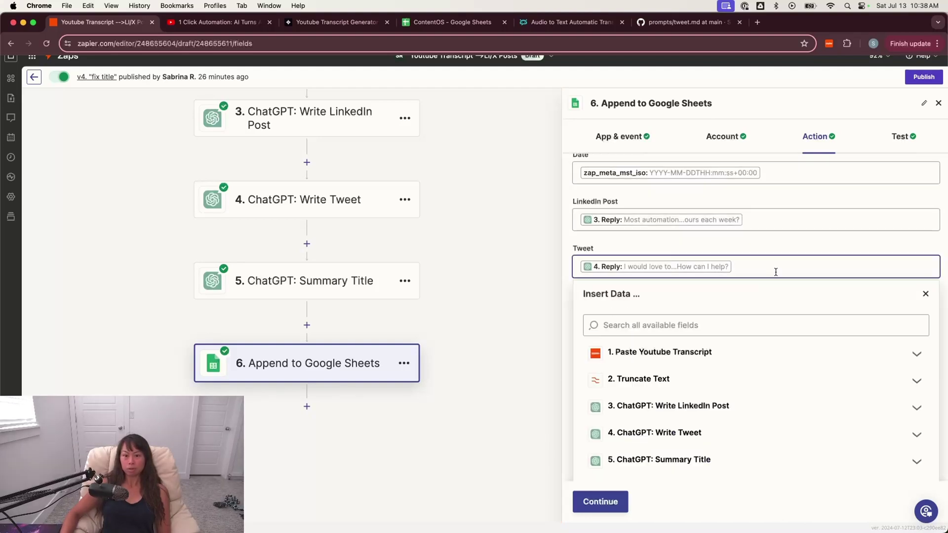
{"action": "left_click", "coordinate": [923, 436]}
{"action": "scroll", "coordinate": [825, 449], "scroll_direction": "down", "scroll_amount": 3}
{"action": "scroll", "coordinate": [668, 394], "scroll_direction": "down", "scroll_amount": 3}
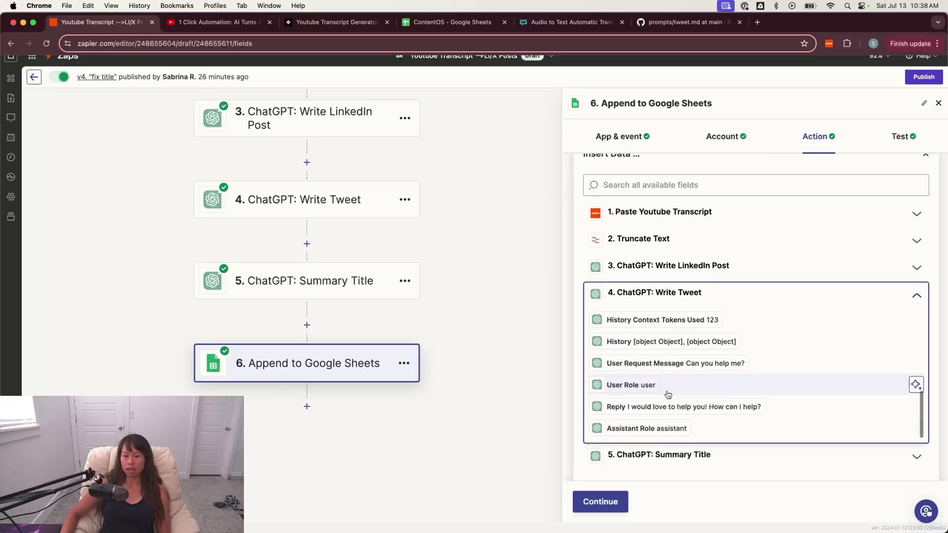
Step: Insert step 4's tweet reply into Tweet, then check the LinkedIn post in ContentOS D4
{"action": "left_click", "coordinate": [642, 406]}
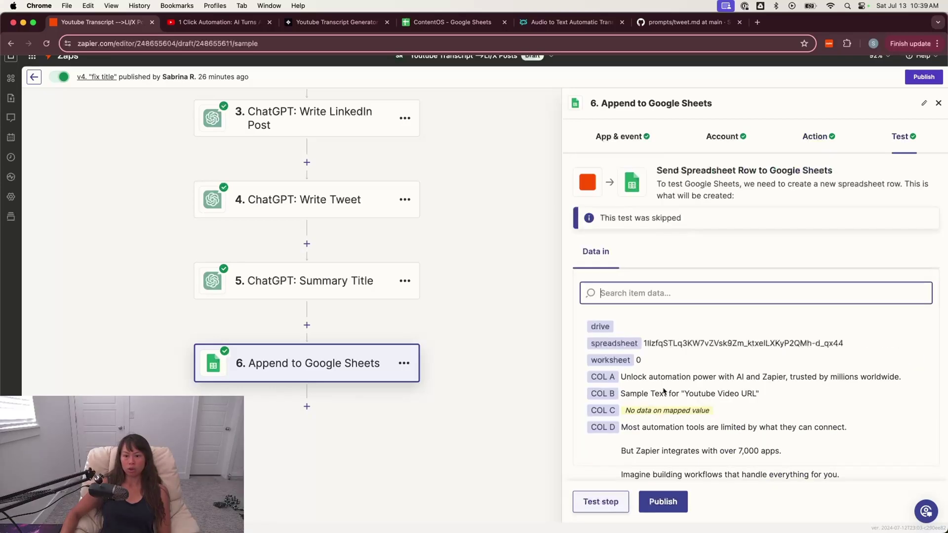
{"action": "scroll", "coordinate": [664, 392], "scroll_direction": "down", "scroll_amount": 15}
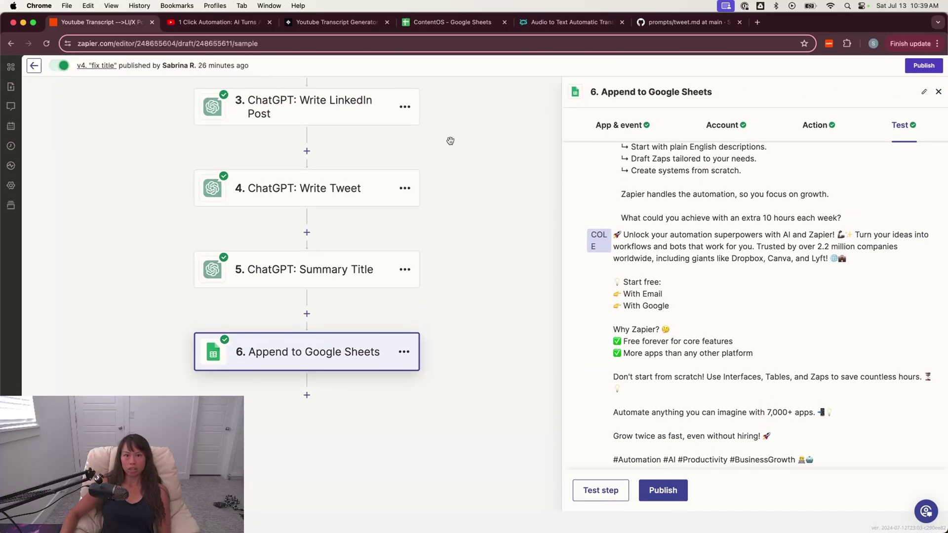
{"action": "left_click", "coordinate": [452, 22]}
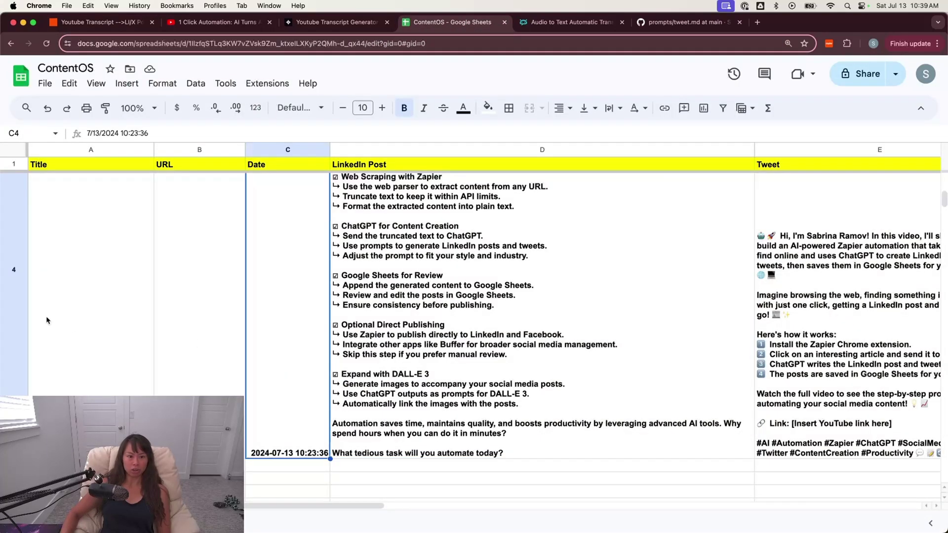
{"action": "key", "text": "Right"}
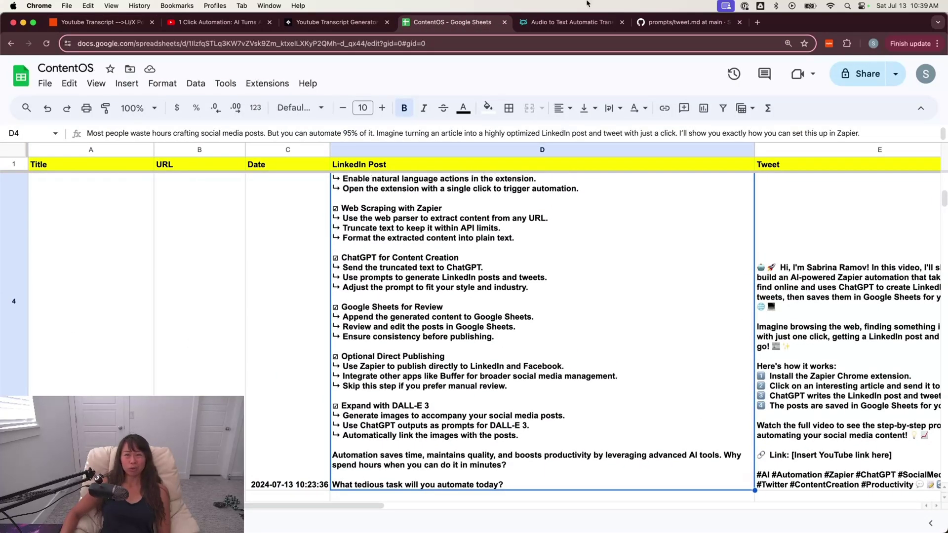
{"action": "left_click", "coordinate": [390, 27]}
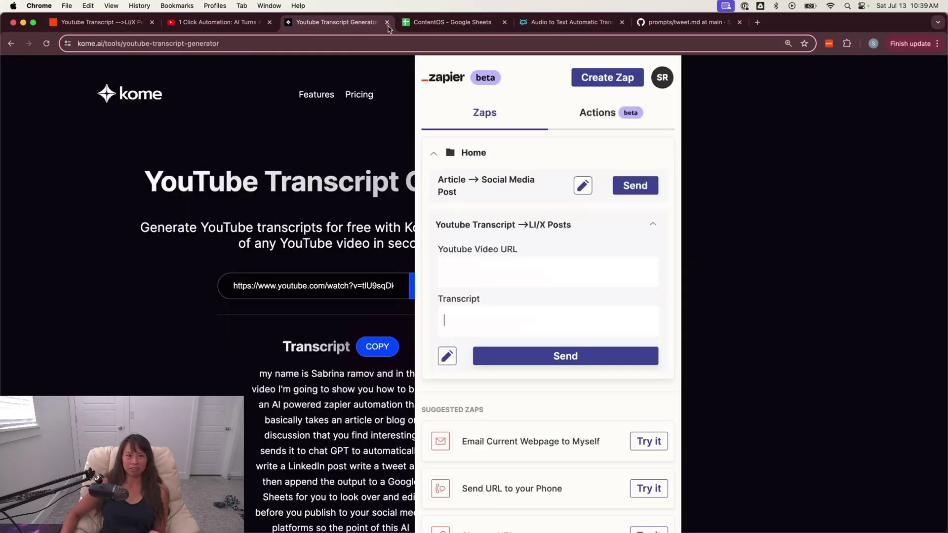
{"action": "left_click", "coordinate": [434, 22]}
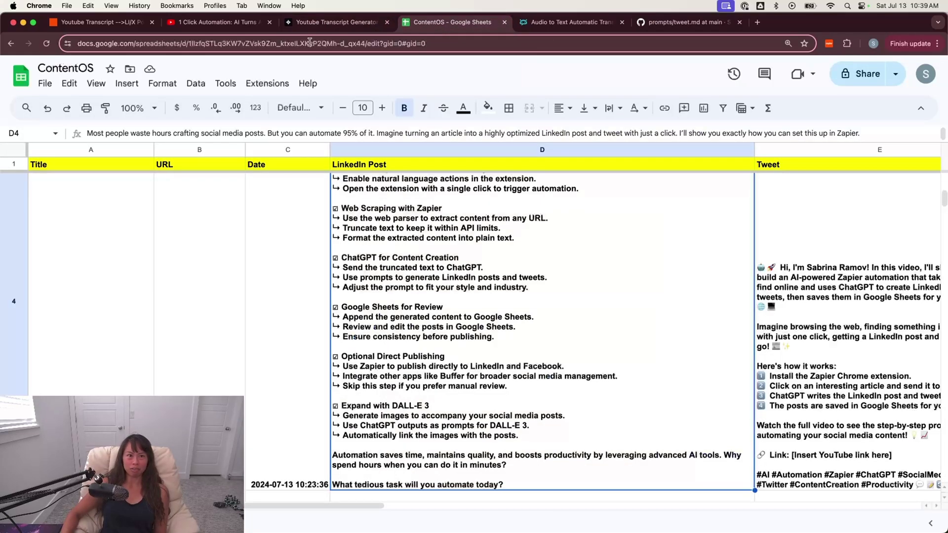
Step: Review row 4's title, URL and 2024-07-13 date cells against the transcript generator page
{"action": "left_click", "coordinate": [216, 350]}
{"action": "left_click", "coordinate": [65, 314]}
{"action": "left_click", "coordinate": [201, 335]}
{"action": "left_click", "coordinate": [367, 338]}
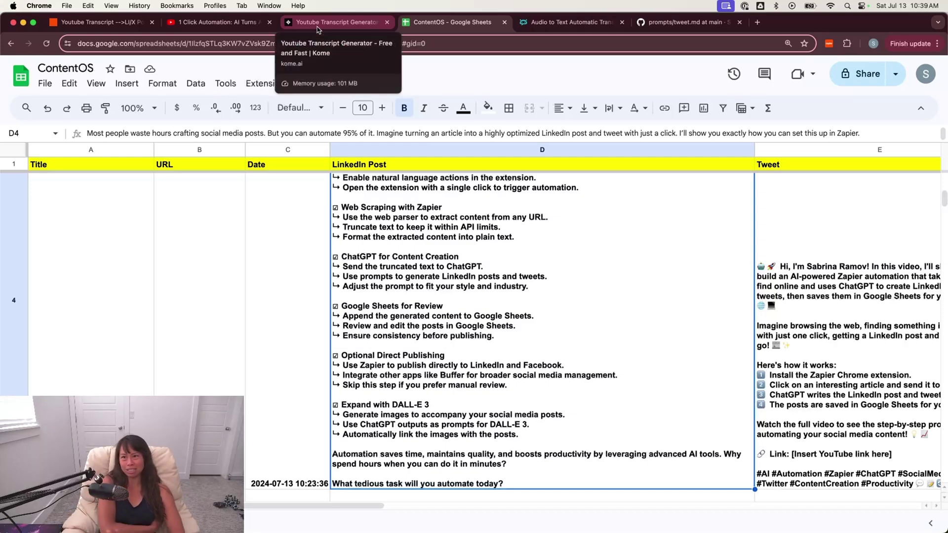
{"action": "left_click", "coordinate": [318, 28]}
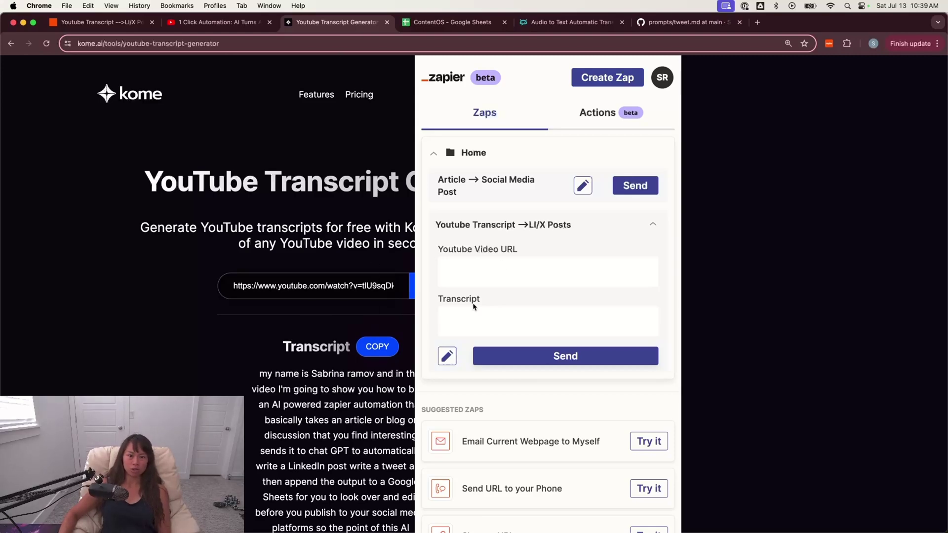
{"action": "left_click", "coordinate": [434, 22]}
{"action": "key", "text": "ctrl+shift+Tab"}
{"action": "left_click", "coordinate": [428, 27]}
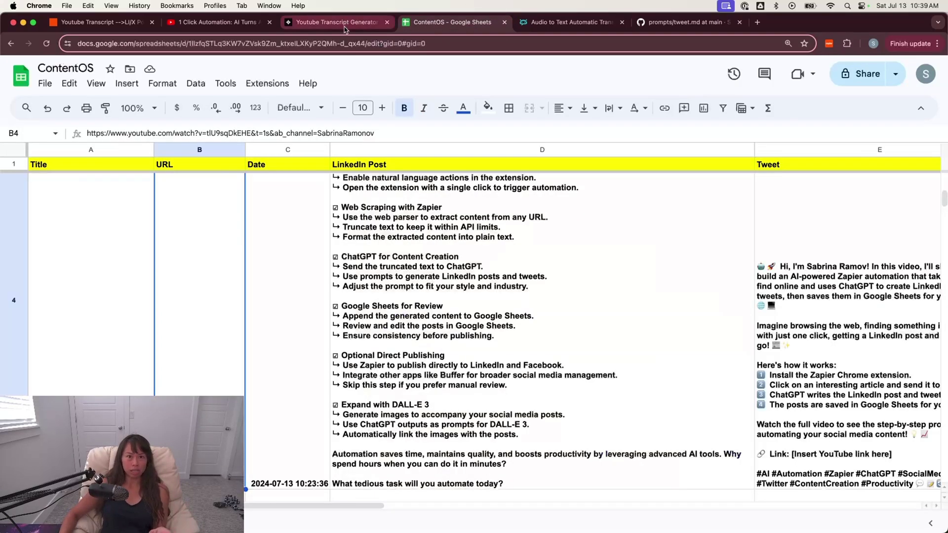
{"action": "left_click", "coordinate": [291, 270]}
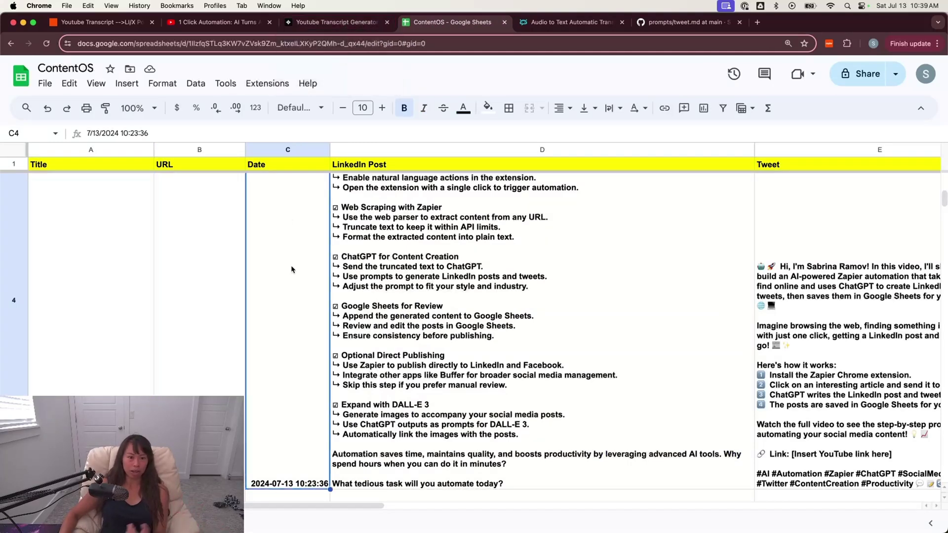
{"action": "scroll", "coordinate": [291, 269], "scroll_direction": "down", "scroll_amount": 1}
{"action": "scroll", "coordinate": [291, 269], "scroll_direction": "down", "scroll_amount": 1}
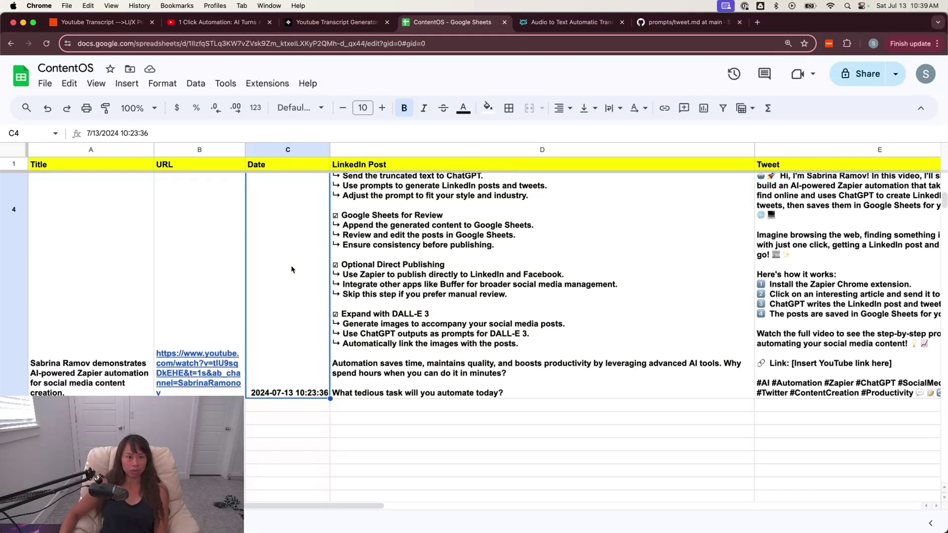
Step: Add a LinkedIn action as step 7 after Append to Google Sheets and view its events
{"action": "left_click", "coordinate": [225, 23]}
{"action": "left_click", "coordinate": [99, 22]}
{"action": "left_click", "coordinate": [346, 288]}
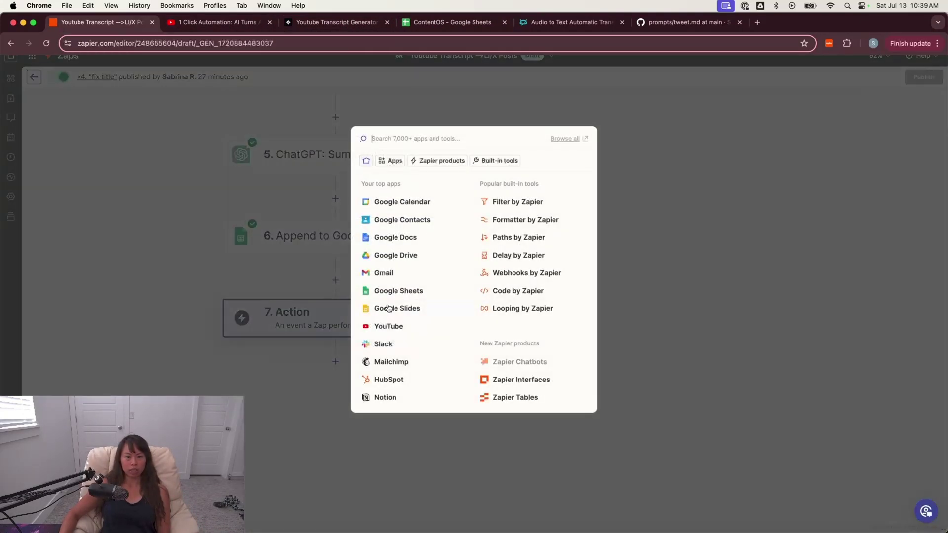
{"action": "type", "text": "link"}
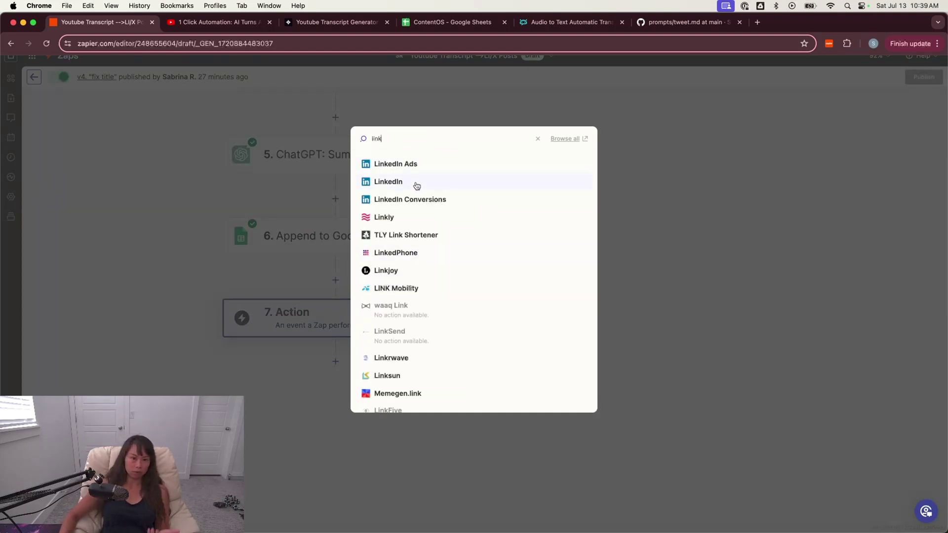
{"action": "left_click", "coordinate": [415, 185]}
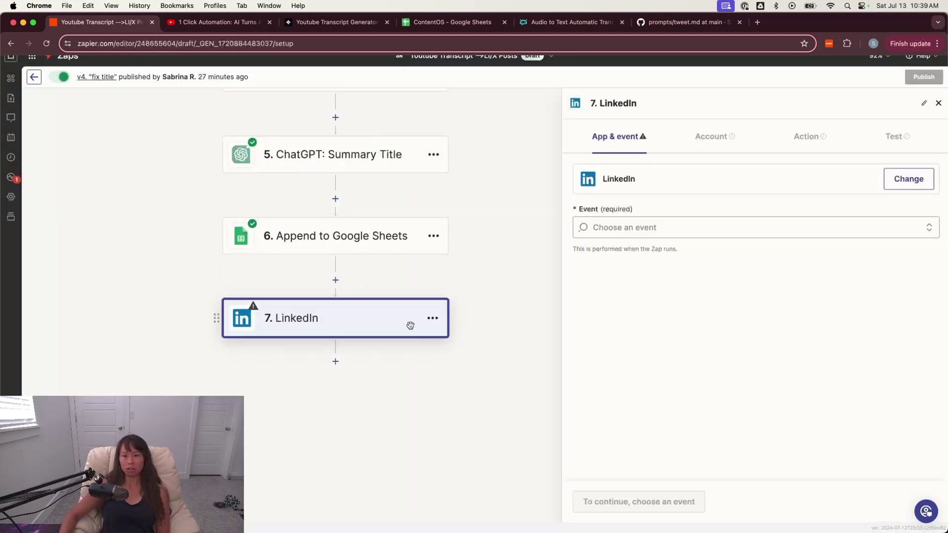
{"action": "left_click", "coordinate": [661, 228]}
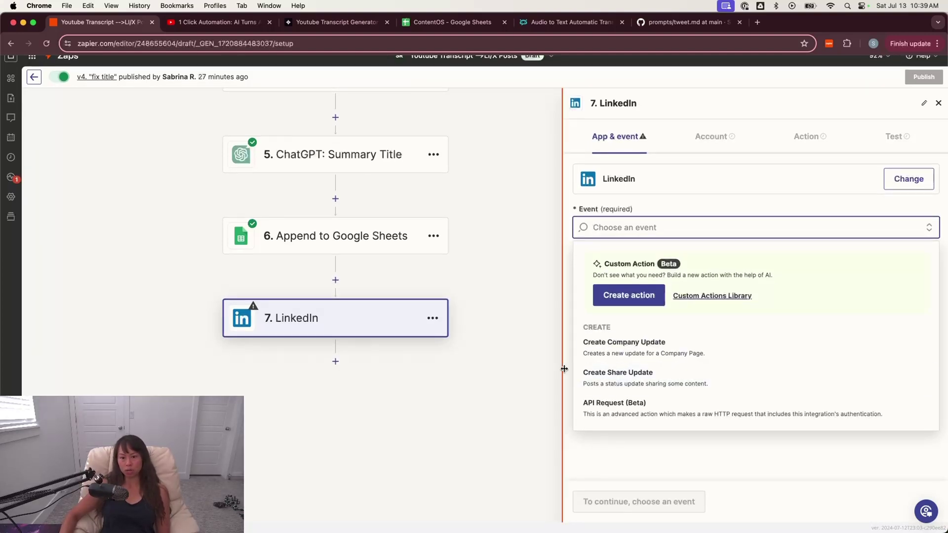
Step: Add a Facebook Pages action as step 8 and view its events
{"action": "left_click", "coordinate": [529, 363]}
{"action": "left_click", "coordinate": [335, 367]}
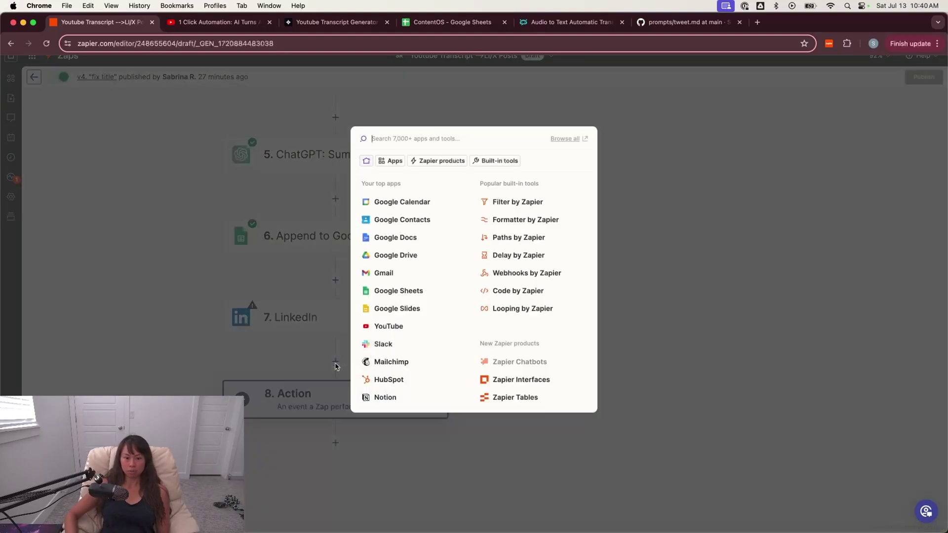
{"action": "type", "text": "social"}
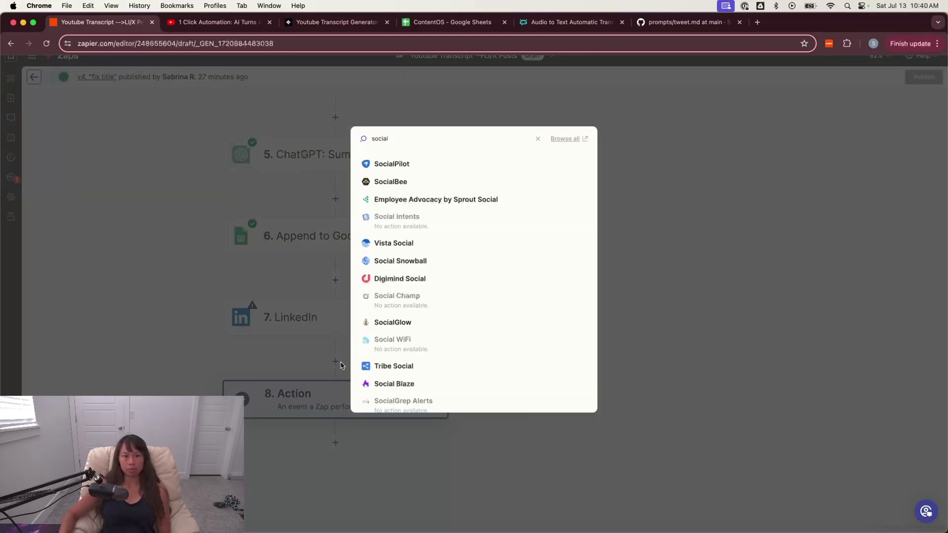
{"action": "key", "text": "BackSpace"}
{"action": "key", "text": "BackSpace"}
{"action": "key", "text": "BackSpace"}
{"action": "key", "text": "BackSpace"}
{"action": "key", "text": "BackSpace"}
{"action": "key", "text": "BackSpace"}
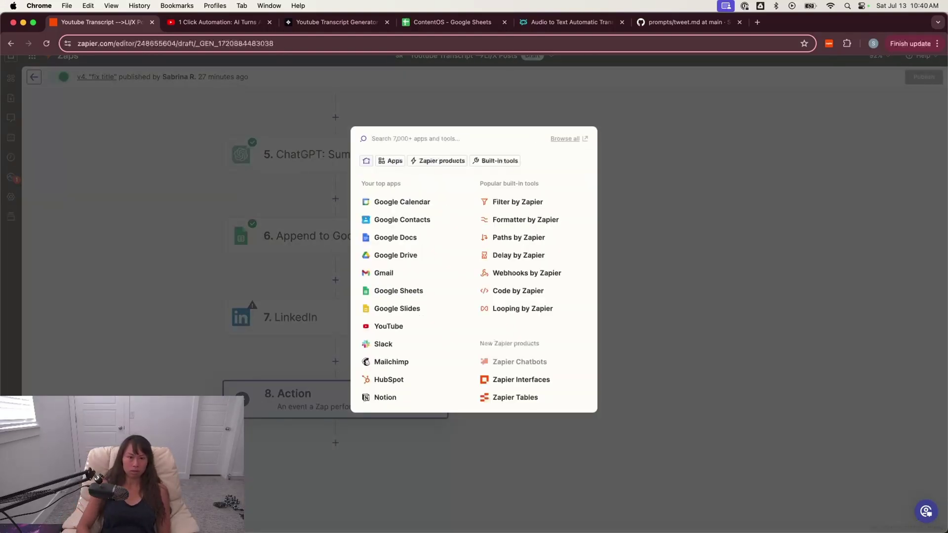
{"action": "type", "text": "faceb"}
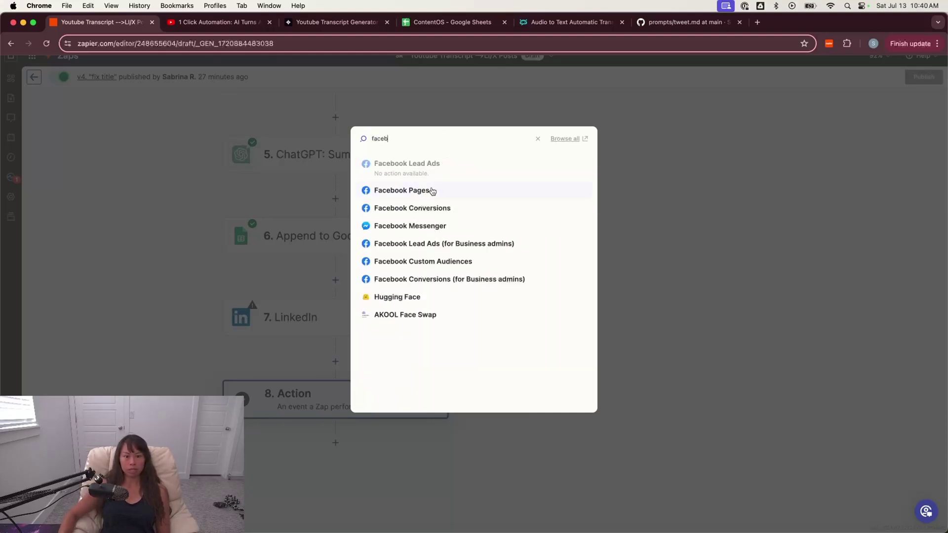
{"action": "left_click", "coordinate": [433, 192]}
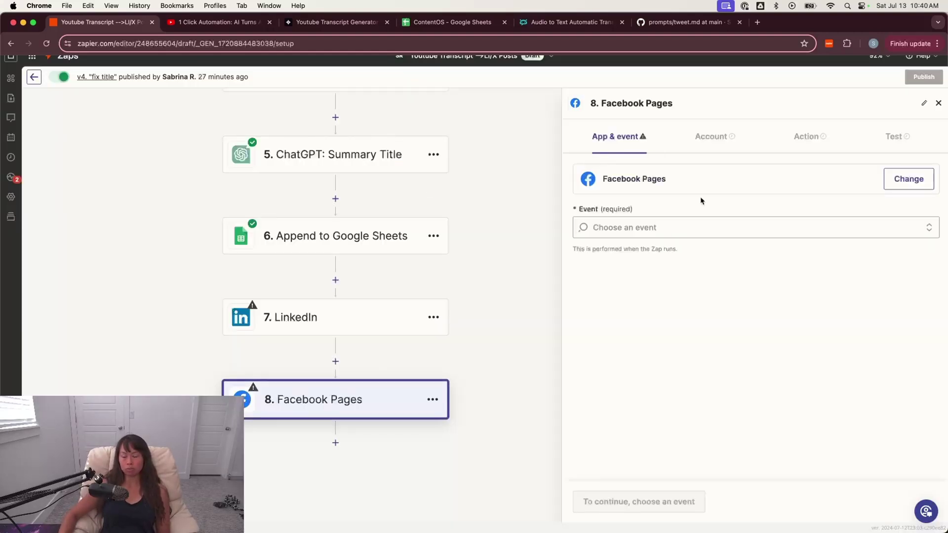
{"action": "left_click", "coordinate": [677, 225]}
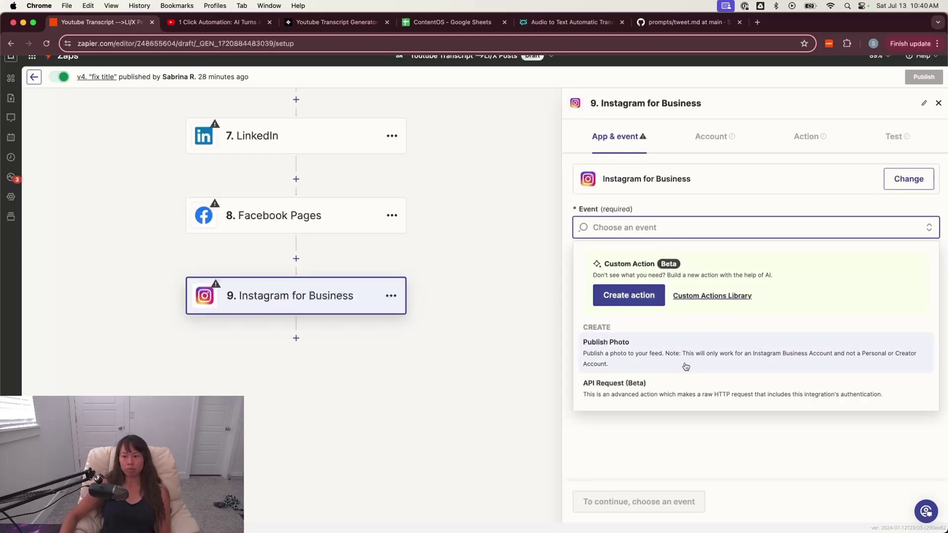
Step: Set the Instagram for Business step's event to Publish Photo
{"action": "left_click", "coordinate": [630, 368]}
{"action": "left_click", "coordinate": [721, 143]}
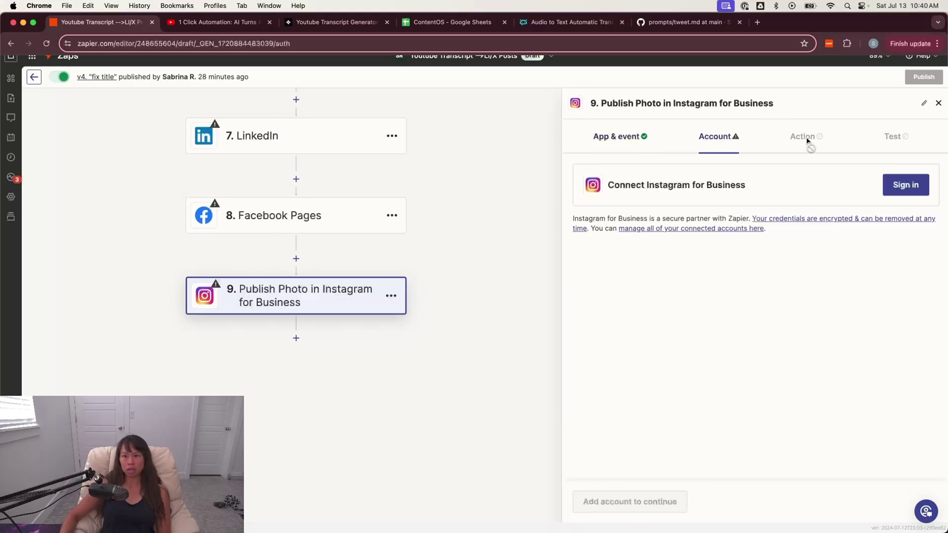
{"action": "left_click", "coordinate": [601, 137]}
{"action": "scroll", "coordinate": [373, 246], "scroll_direction": "up", "scroll_amount": 2}
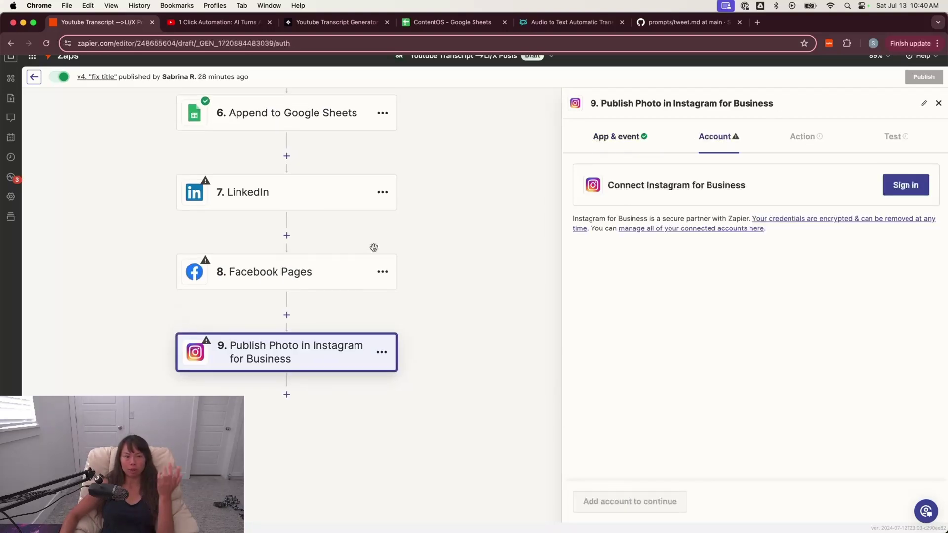
Step: Insert an OpenAI step before Instagram using the Generate Image With DALL·E 3 event
{"action": "left_click", "coordinate": [286, 339]}
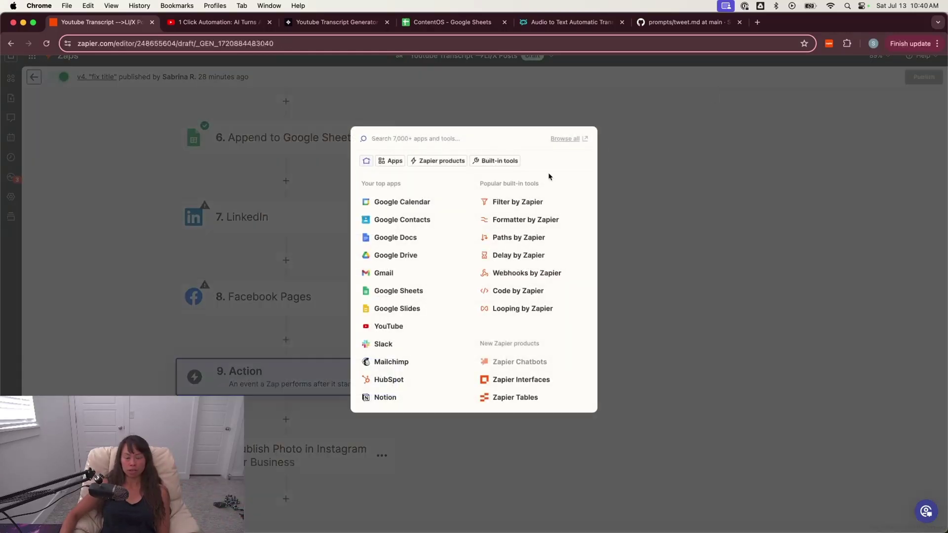
{"action": "type", "text": "dall"}
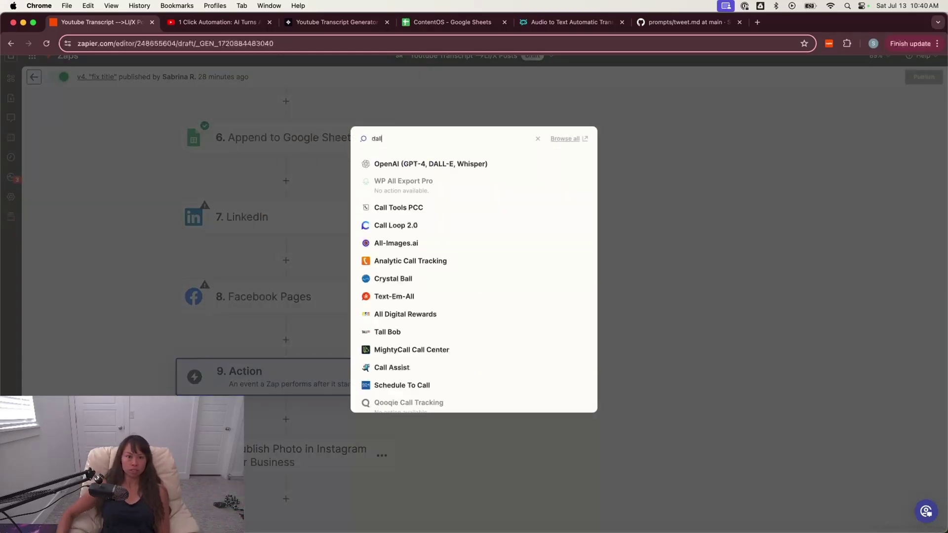
{"action": "left_click", "coordinate": [465, 164]}
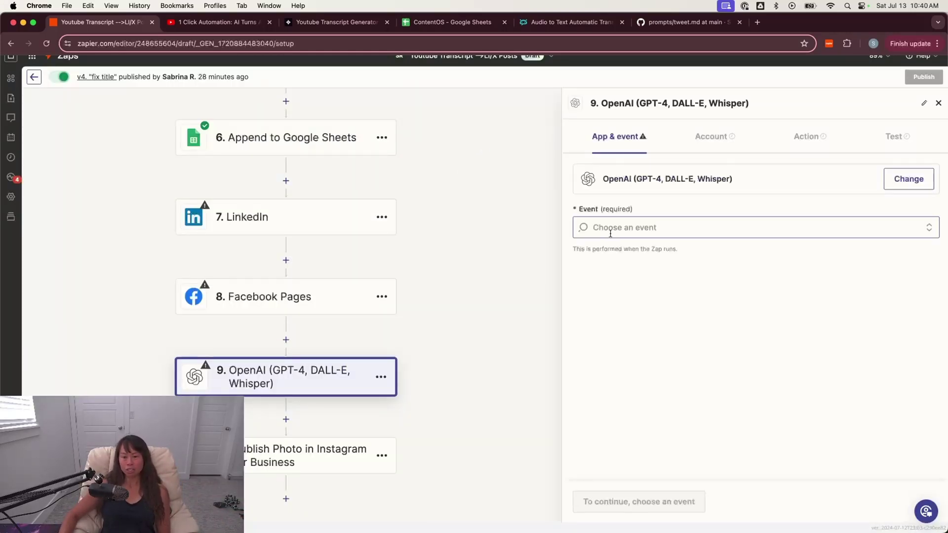
{"action": "left_click", "coordinate": [701, 232]}
{"action": "scroll", "coordinate": [671, 306], "scroll_direction": "down", "scroll_amount": 3}
{"action": "scroll", "coordinate": [672, 343], "scroll_direction": "down", "scroll_amount": 2}
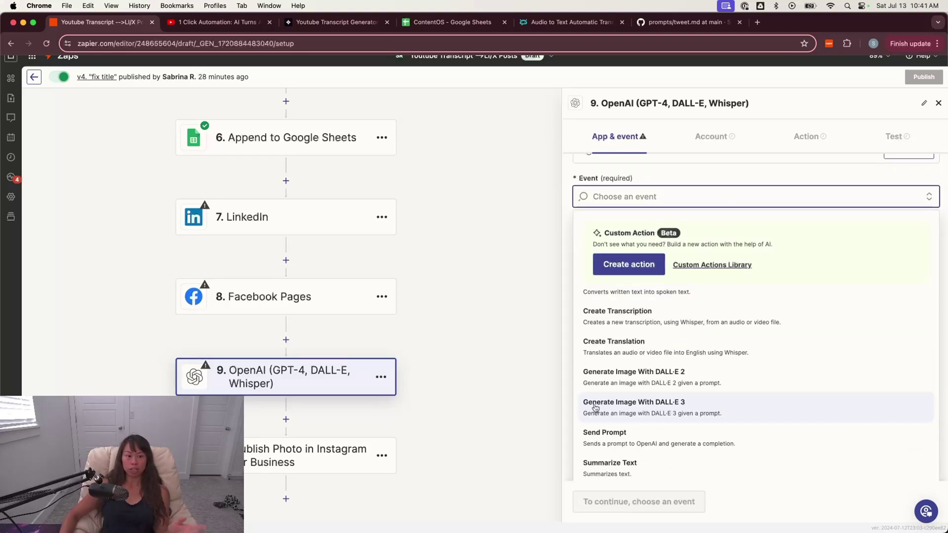
{"action": "left_click", "coordinate": [640, 414]}
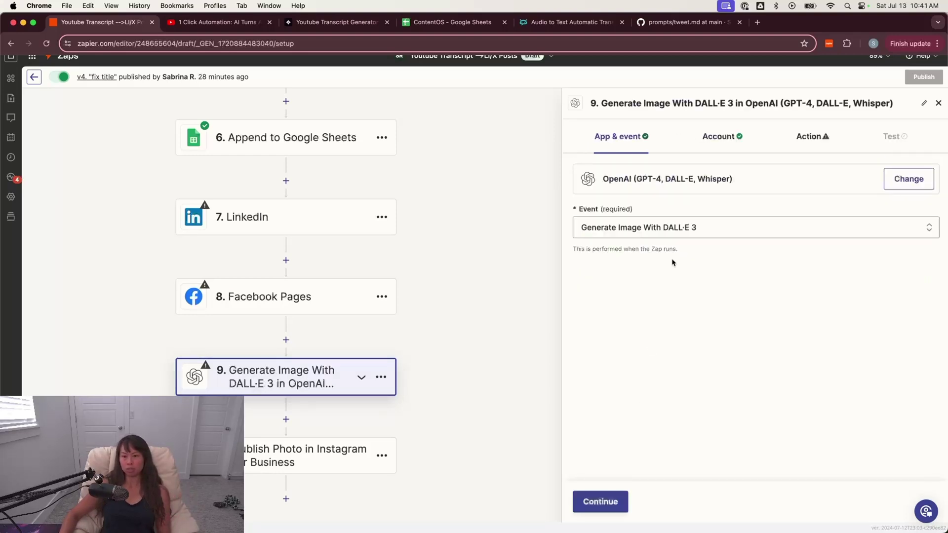
Step: Keep the connected OpenAI account and the 1024×1024 standard, vivid image settings
{"action": "left_click", "coordinate": [600, 501]}
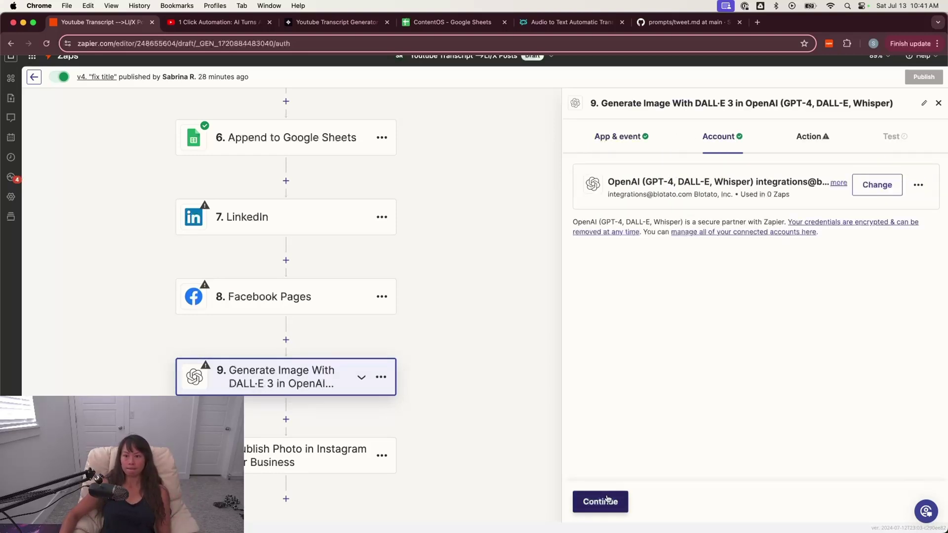
{"action": "left_click", "coordinate": [606, 500]}
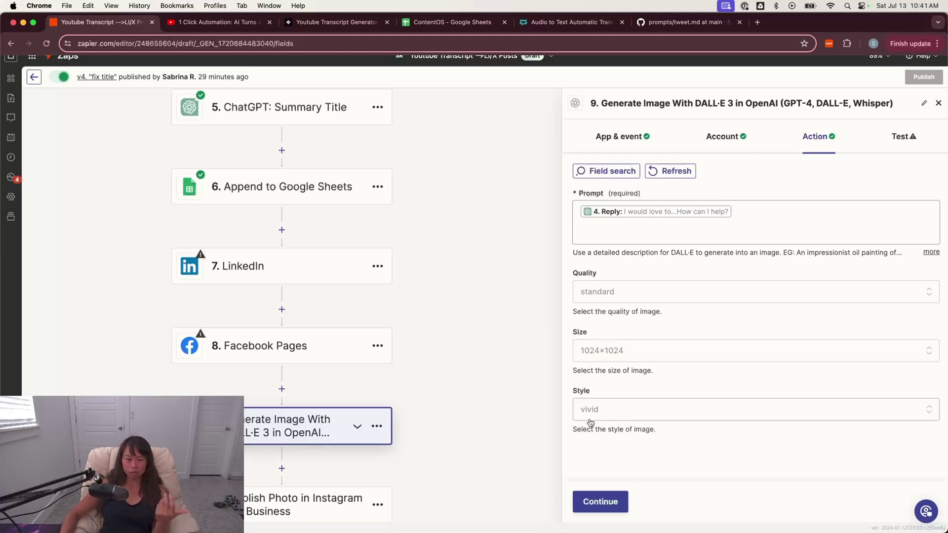
{"action": "left_click", "coordinate": [605, 356]}
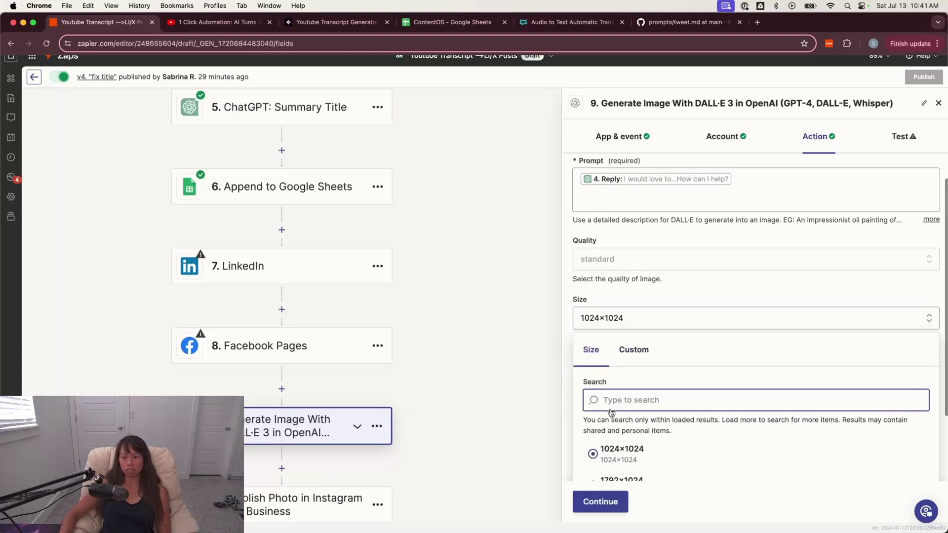
{"action": "left_click", "coordinate": [692, 212]}
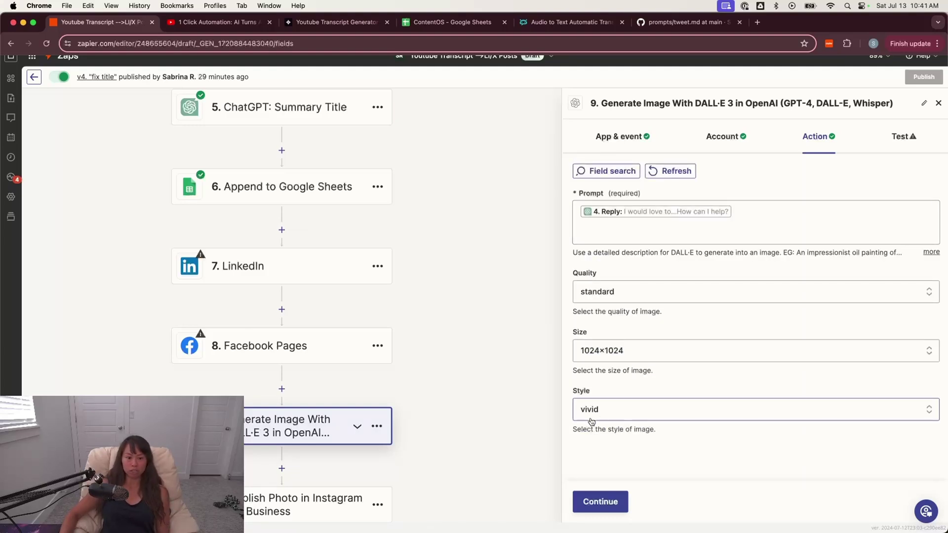
{"action": "left_click", "coordinate": [379, 433]}
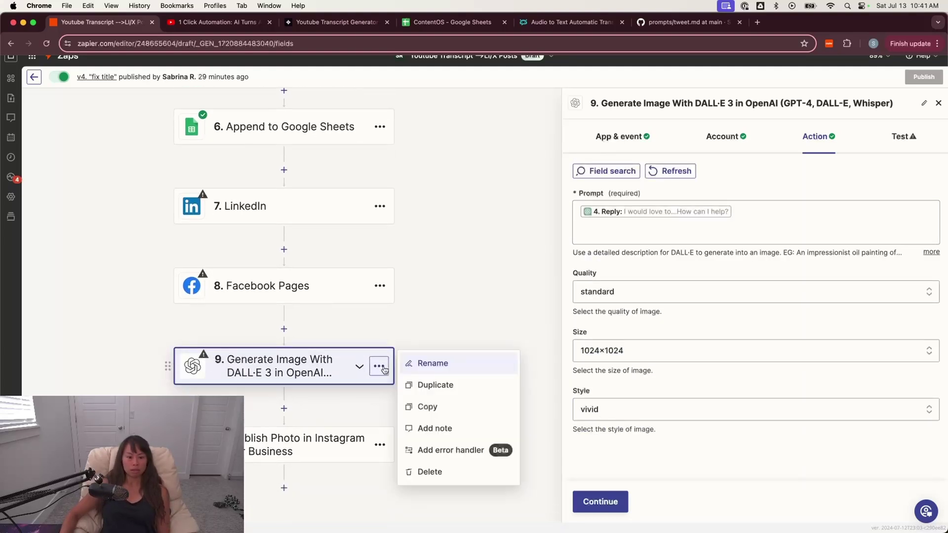
{"action": "left_click", "coordinate": [476, 296]}
{"action": "left_click", "coordinate": [284, 491]}
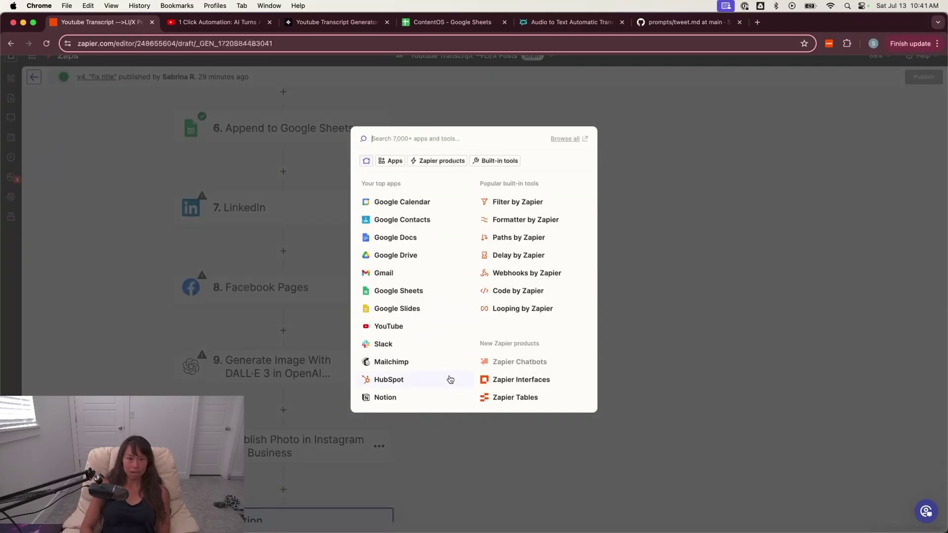
Step: Search 'buffer', add Buffer as step 11, and view its event list without choosing one
{"action": "type", "text": "uff"}
{"action": "left_click", "coordinate": [425, 166]}
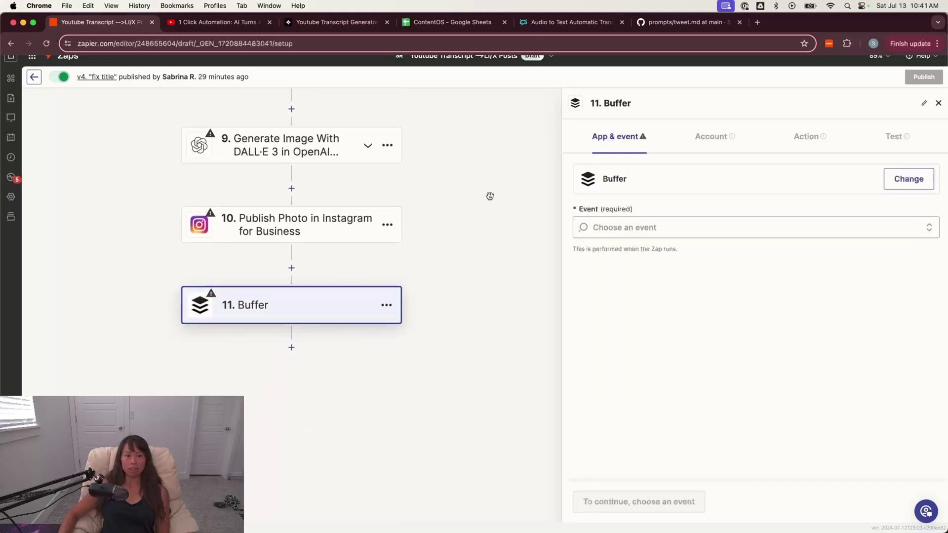
{"action": "left_click_drag", "start_coordinate": [490, 196], "coordinate": [496, 506]}
{"action": "scroll", "coordinate": [493, 506], "scroll_direction": "down", "scroll_amount": 10}
{"action": "left_click", "coordinate": [616, 234]}
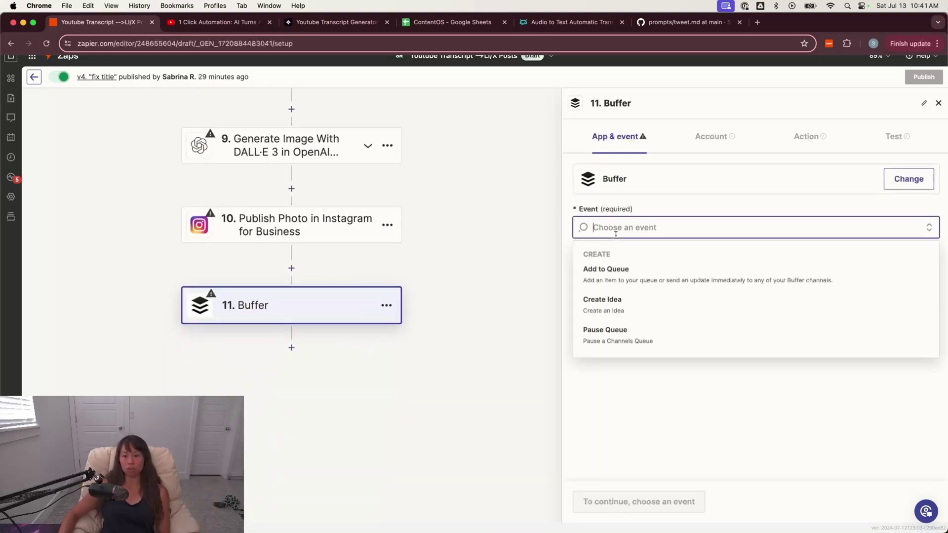
{"action": "left_click", "coordinate": [490, 271]}
Step: Pan the Zap canvas from steps 7–11 back up to the start of the workflow
{"action": "scroll", "coordinate": [487, 403], "scroll_direction": "up", "scroll_amount": 10}
{"action": "left_click_drag", "start_coordinate": [487, 403], "coordinate": [454, 165]}
{"action": "scroll", "coordinate": [455, 127], "scroll_direction": "down", "scroll_amount": 5}
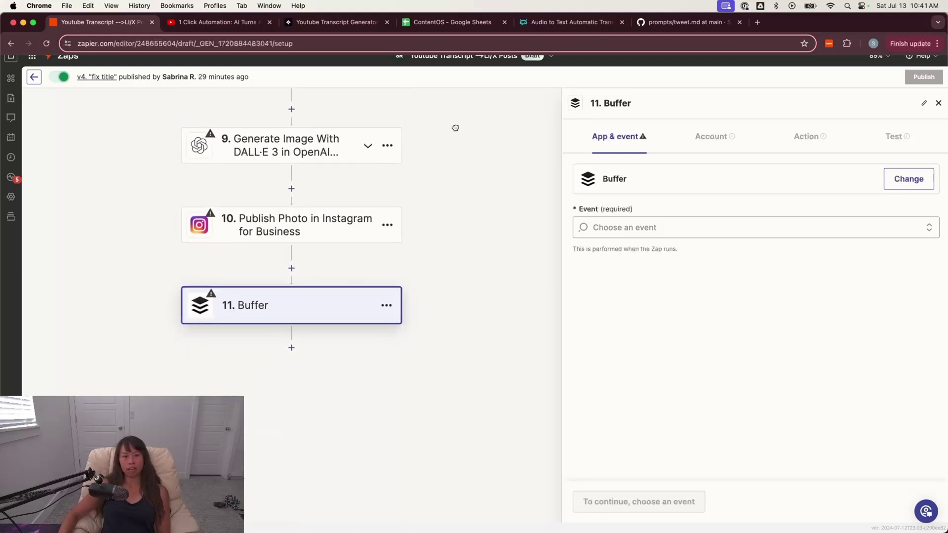
{"action": "left_click_drag", "start_coordinate": [454, 127], "coordinate": [470, 312]}
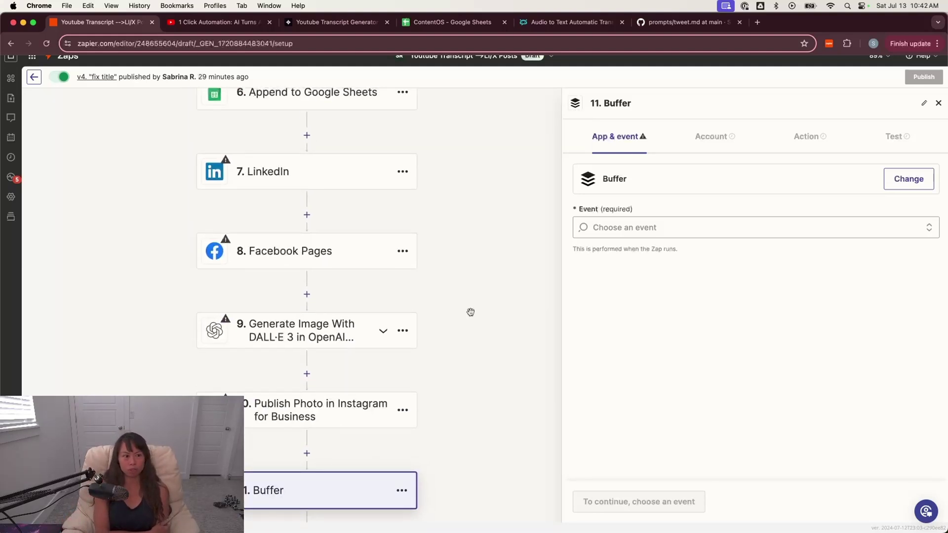
{"action": "mouse_move", "coordinate": [470, 312]}
{"action": "left_mouse_down"}
{"action": "mouse_move", "coordinate": [468, 185]}
{"action": "mouse_move", "coordinate": [482, 323]}
{"action": "left_mouse_up"}
{"action": "left_click_drag", "start_coordinate": [485, 208], "coordinate": [464, 333]}
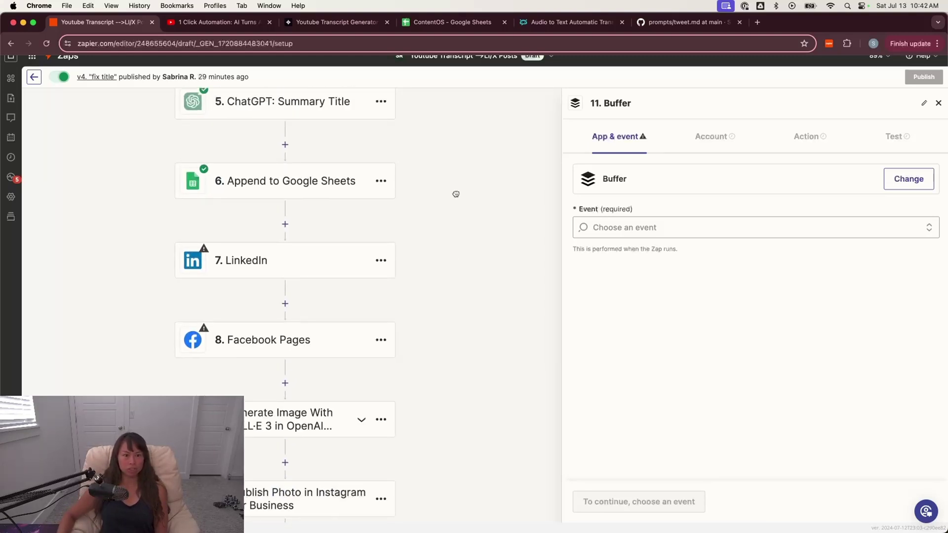
{"action": "left_click_drag", "start_coordinate": [455, 194], "coordinate": [469, 489]}
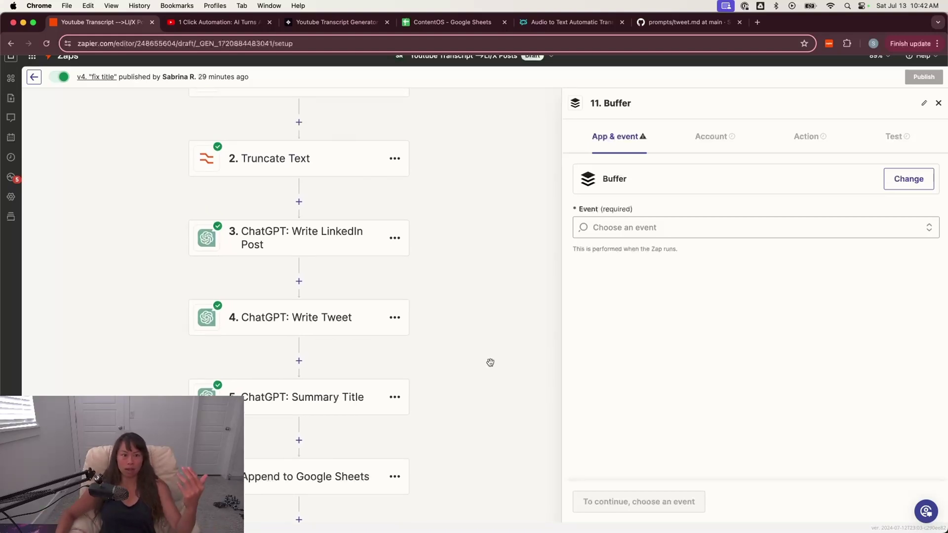
{"action": "left_click_drag", "start_coordinate": [490, 362], "coordinate": [484, 396]}
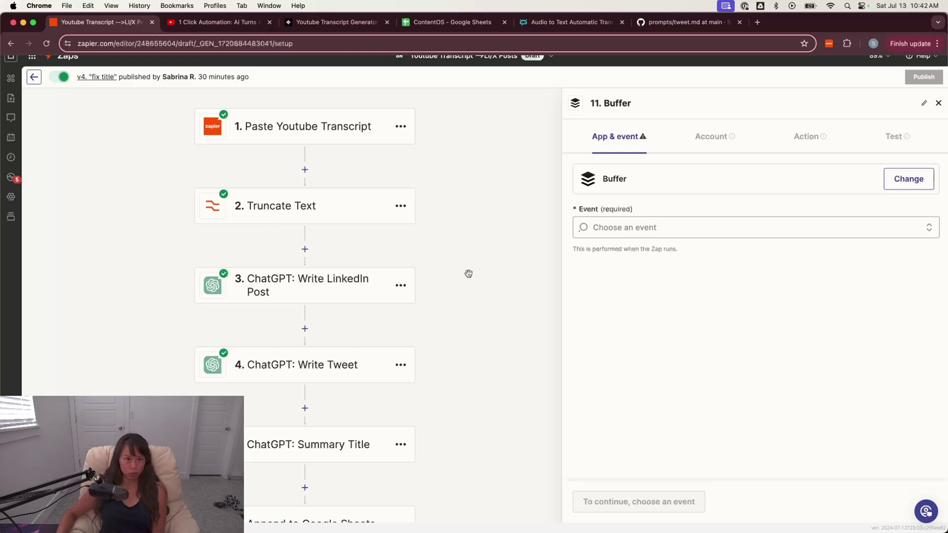
{"action": "mouse_move", "coordinate": [470, 243]}
{"action": "left_mouse_down"}
{"action": "mouse_move", "coordinate": [474, 264]}
{"action": "mouse_move", "coordinate": [475, 256]}
{"action": "left_mouse_up"}
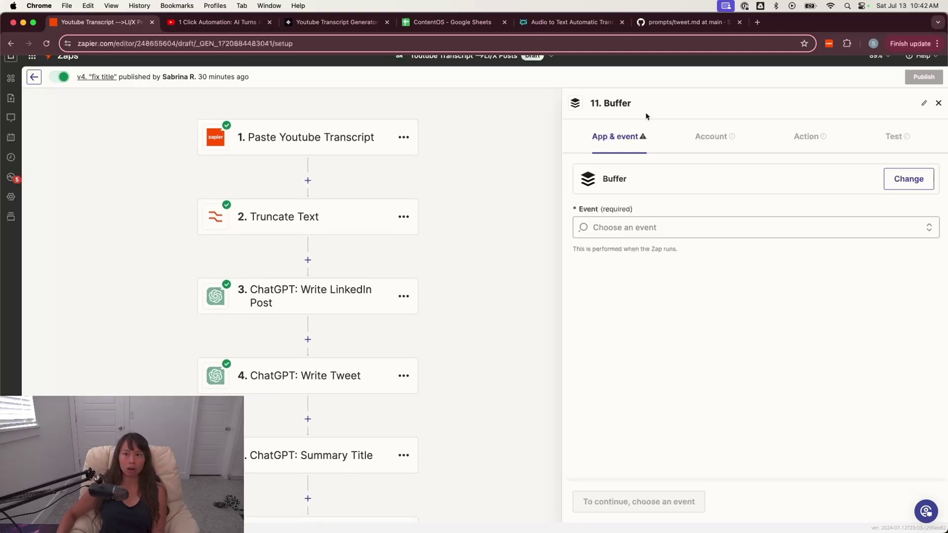
{"action": "left_click", "coordinate": [756, 22]}
{"action": "type", "text": "taska"}
{"action": "key", "text": "Return"}
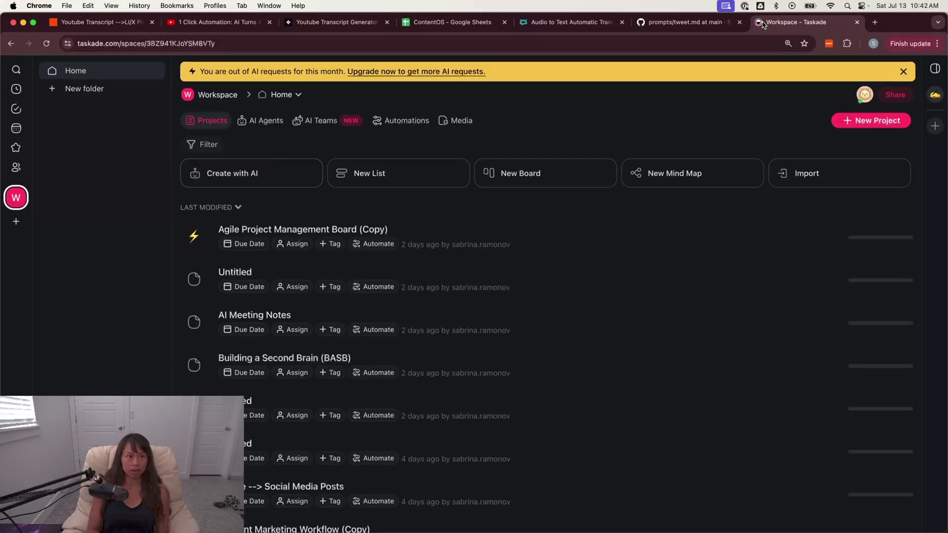
{"action": "key", "text": "super+t"}
{"action": "type", "text": "st"}
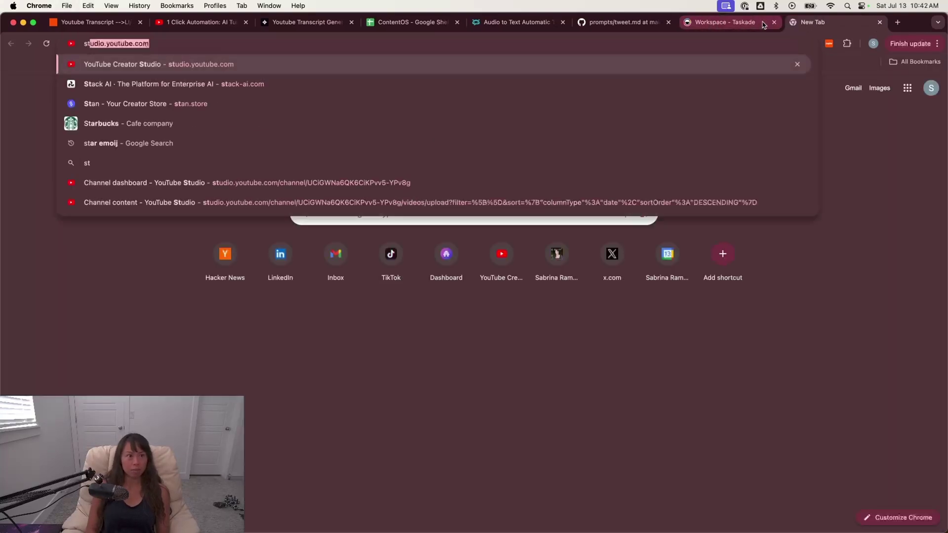
{"action": "key", "text": "BackSpace"}
{"action": "key", "text": "BackSpace"}
{"action": "type", "text": "relevance"}
{"action": "key", "text": "Return"}
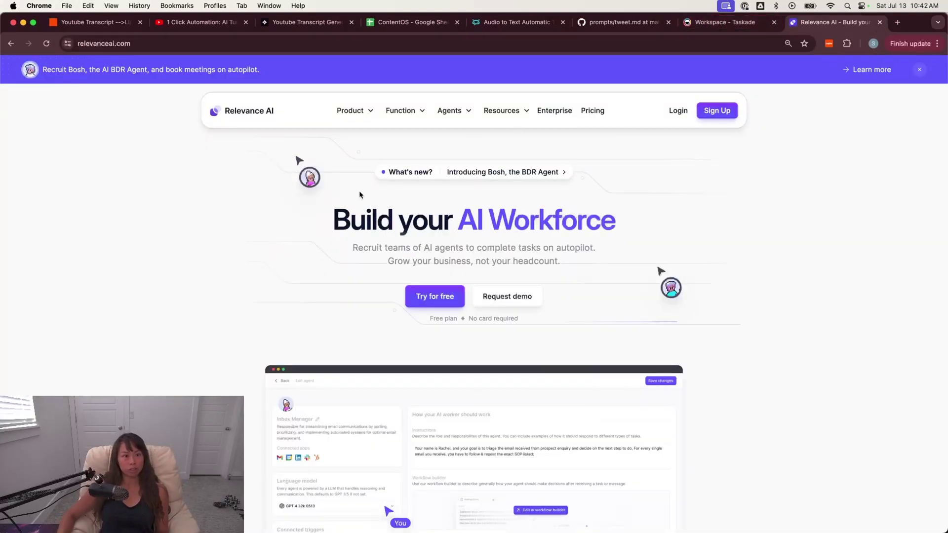
{"action": "scroll", "coordinate": [197, 260], "scroll_direction": "down", "scroll_amount": 1}
{"action": "scroll", "coordinate": [197, 260], "scroll_direction": "up", "scroll_amount": 1}
{"action": "key", "text": "super+t"}
{"action": "type", "text": "stack"}
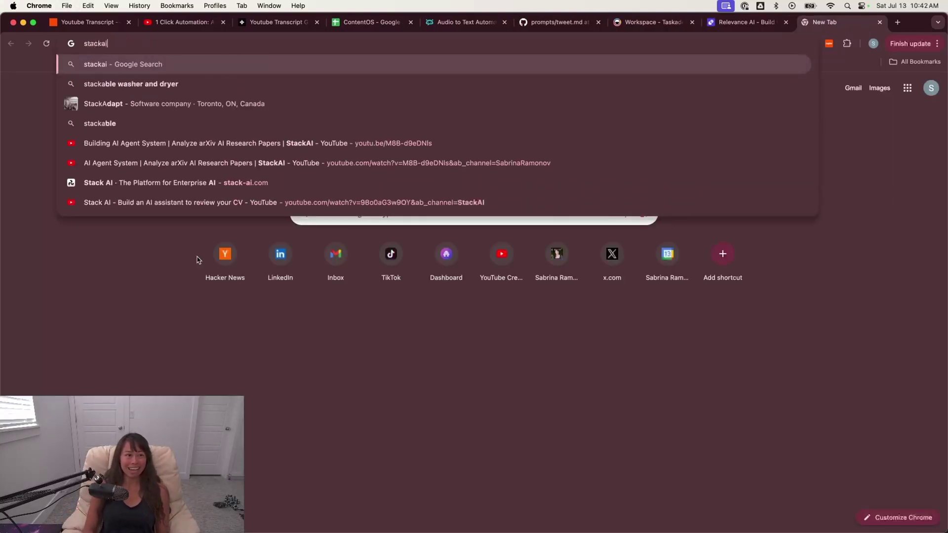
{"action": "type", "text": "-ai"}
{"action": "key", "text": "Return"}
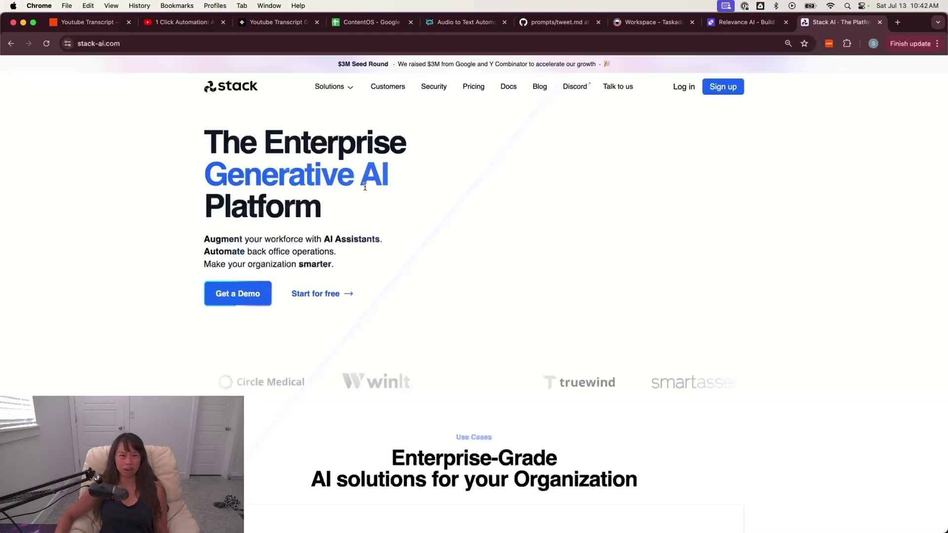
{"action": "scroll", "coordinate": [148, 241], "scroll_direction": "down", "scroll_amount": 10}
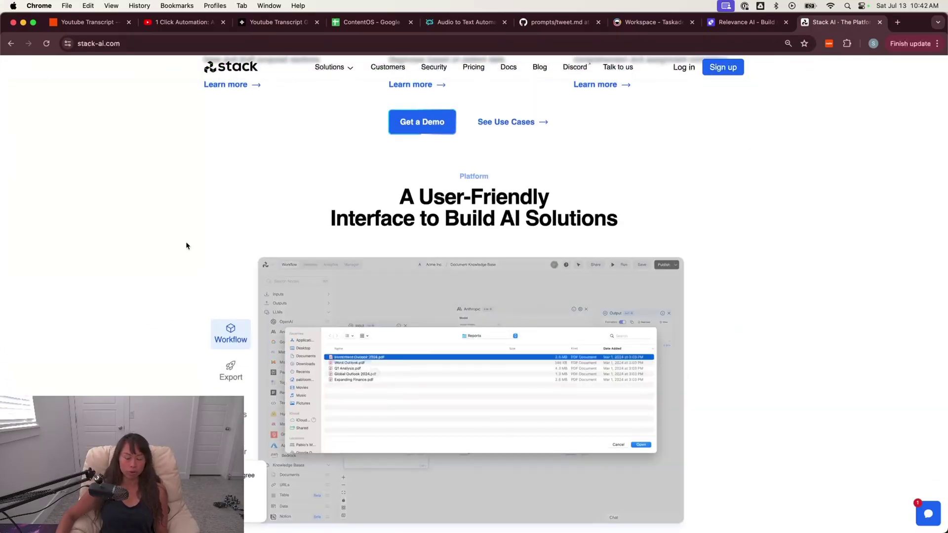
{"action": "scroll", "coordinate": [186, 246], "scroll_direction": "down", "scroll_amount": 5}
{"action": "scroll", "coordinate": [186, 246], "scroll_direction": "up", "scroll_amount": 5}
{"action": "left_click", "coordinate": [642, 22]}
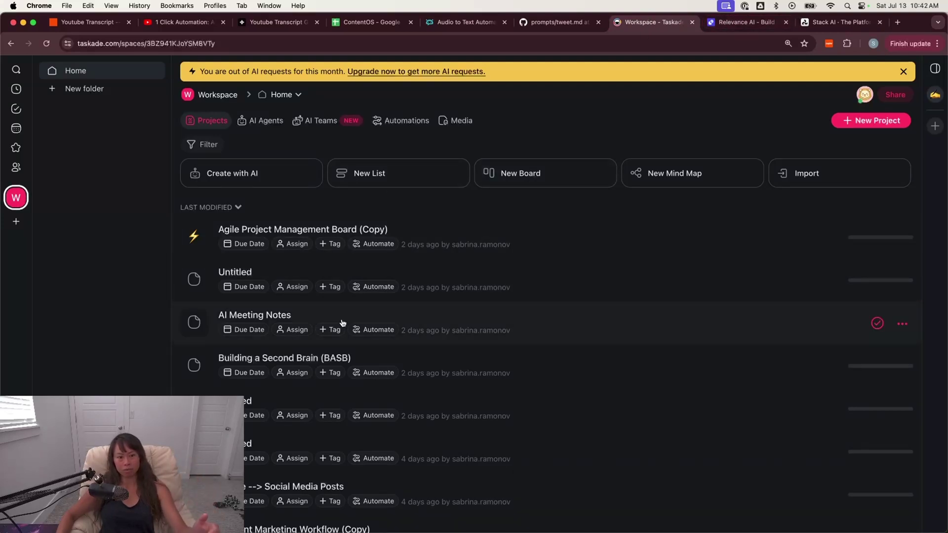
{"action": "scroll", "coordinate": [341, 322], "scroll_direction": "down", "scroll_amount": 2}
{"action": "scroll", "coordinate": [340, 316], "scroll_direction": "up", "scroll_amount": 2}
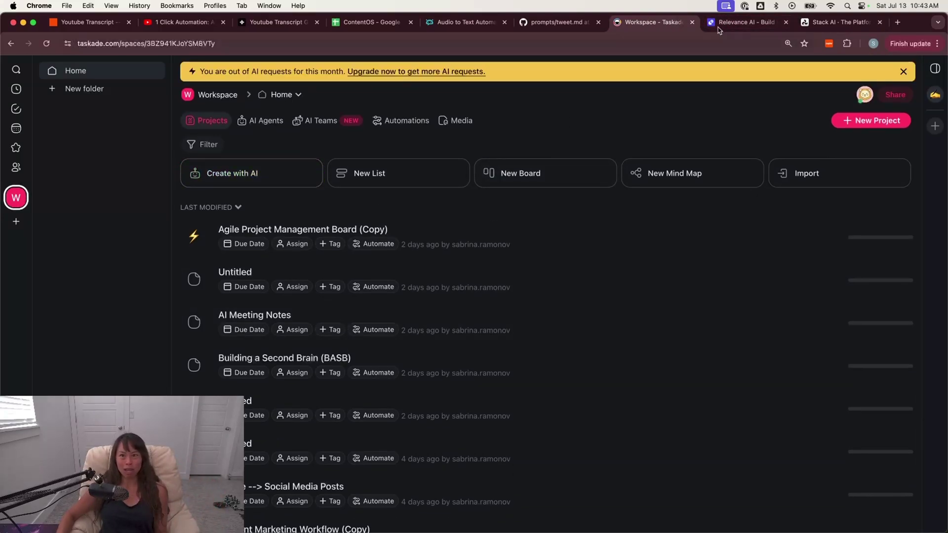
{"action": "key", "text": "super+w"}
{"action": "key", "text": "super+w"}
{"action": "key", "text": "super+w"}
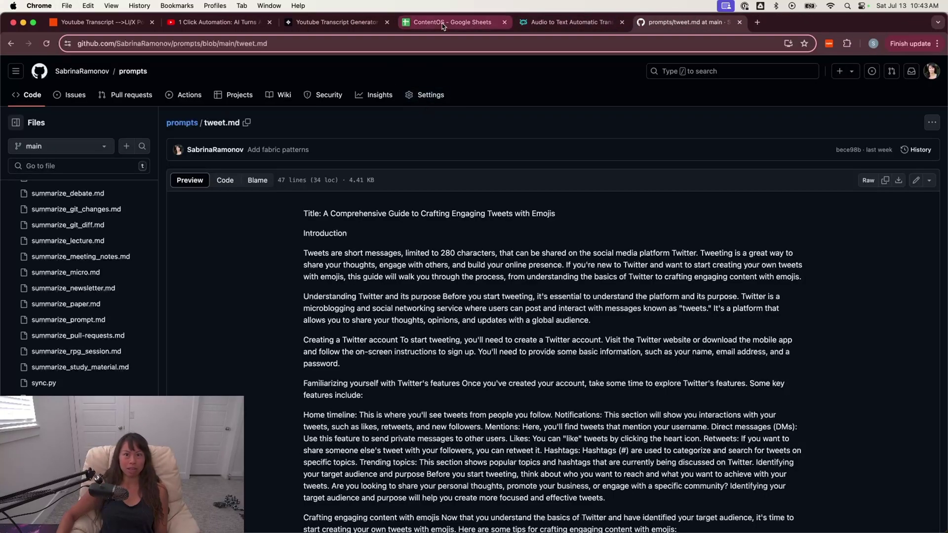
{"action": "left_click", "coordinate": [98, 23]}
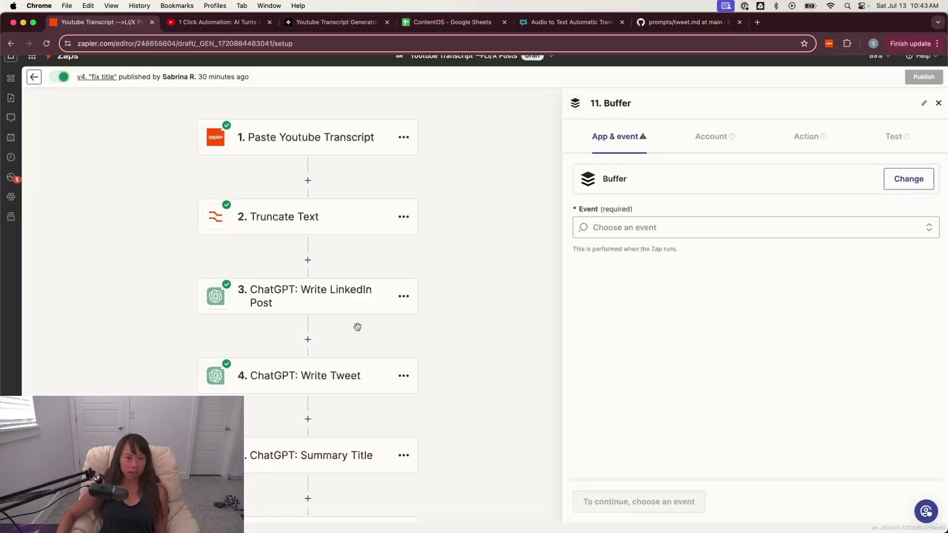
{"action": "mouse_move", "coordinate": [469, 219]}
{"action": "left_mouse_down"}
{"action": "mouse_move", "coordinate": [470, 235]}
{"action": "mouse_move", "coordinate": [470, 210]}
{"action": "mouse_move", "coordinate": [489, 199]}
{"action": "mouse_move", "coordinate": [487, 212]}
{"action": "left_mouse_up"}
{"action": "left_click_drag", "start_coordinate": [476, 269], "coordinate": [474, 277]}
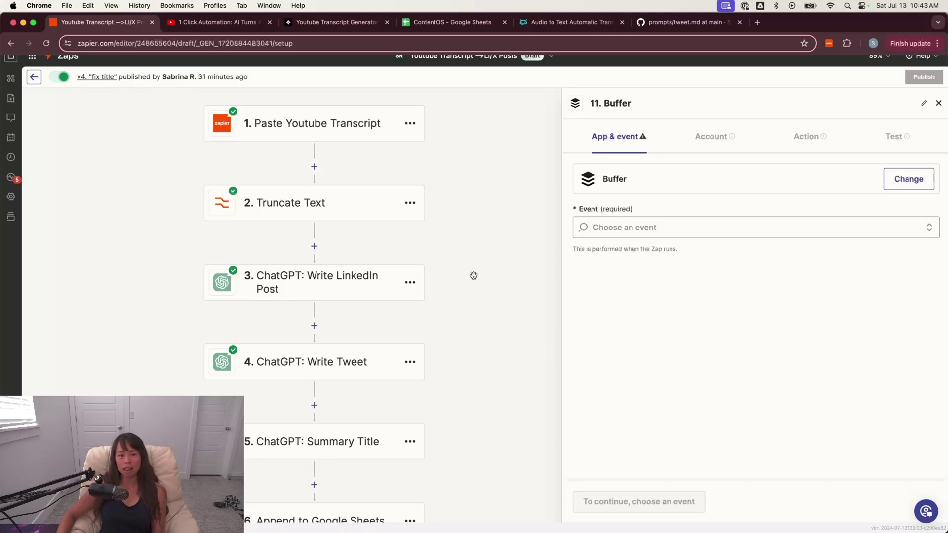
{"action": "mouse_move", "coordinate": [473, 274]}
{"action": "left_mouse_down"}
{"action": "mouse_move", "coordinate": [463, 242]}
{"action": "mouse_move", "coordinate": [478, 296]}
{"action": "mouse_move", "coordinate": [462, 282]}
{"action": "left_mouse_up"}
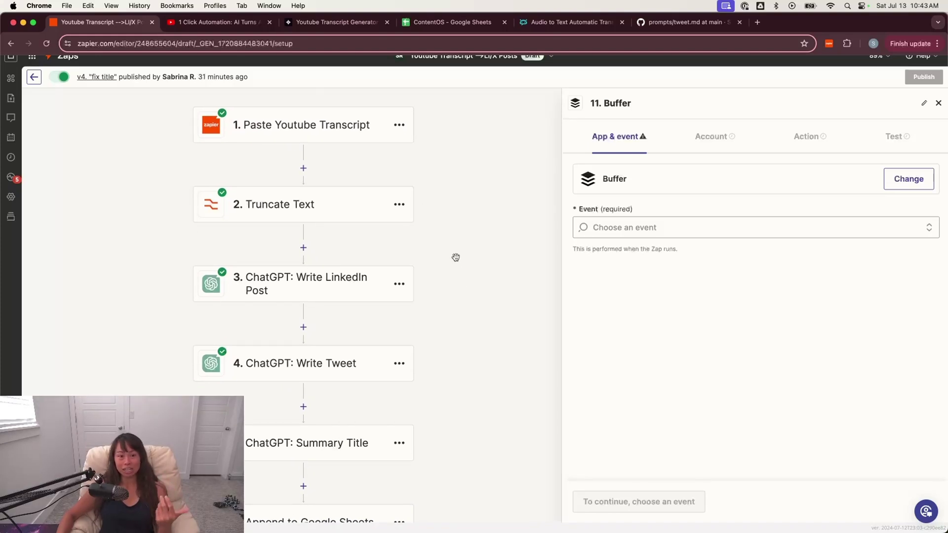
{"action": "left_click_drag", "start_coordinate": [448, 239], "coordinate": [433, 183]}
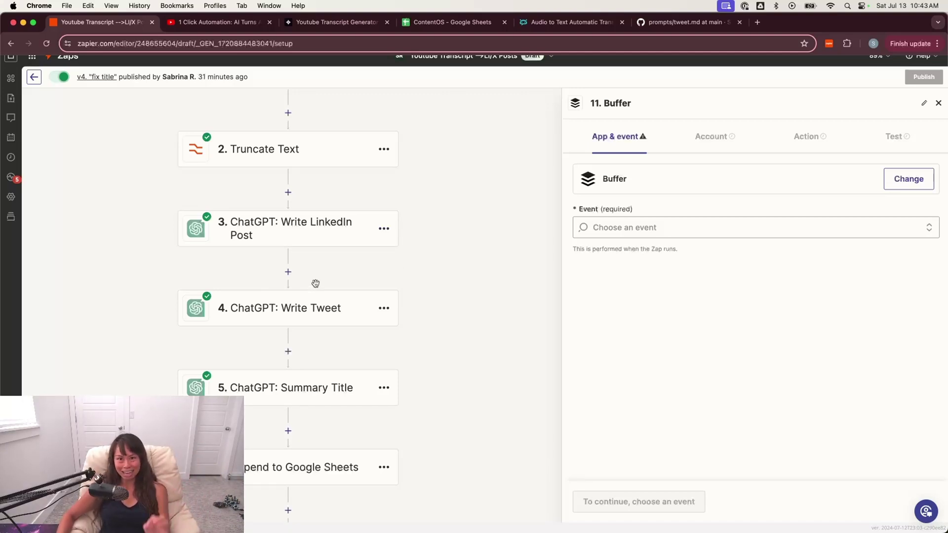
{"action": "left_click_drag", "start_coordinate": [413, 263], "coordinate": [469, 287]}
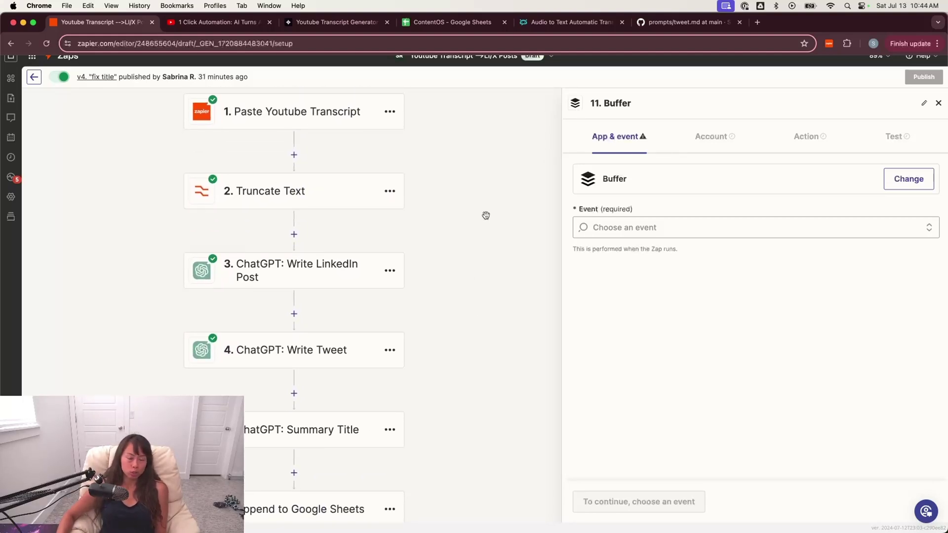
{"action": "left_click_drag", "start_coordinate": [467, 192], "coordinate": [468, 193]}
{"action": "scroll", "coordinate": [440, 261], "scroll_direction": "right", "scroll_amount": 1}
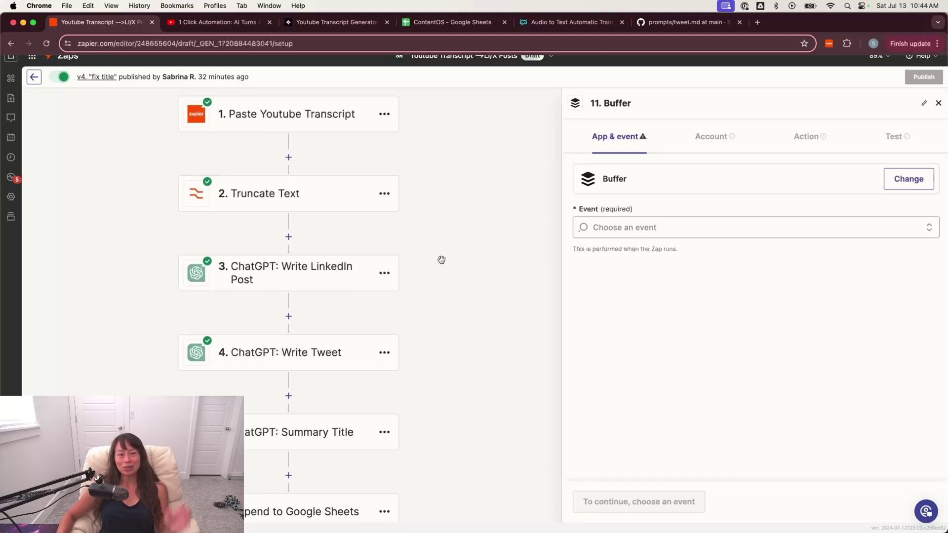